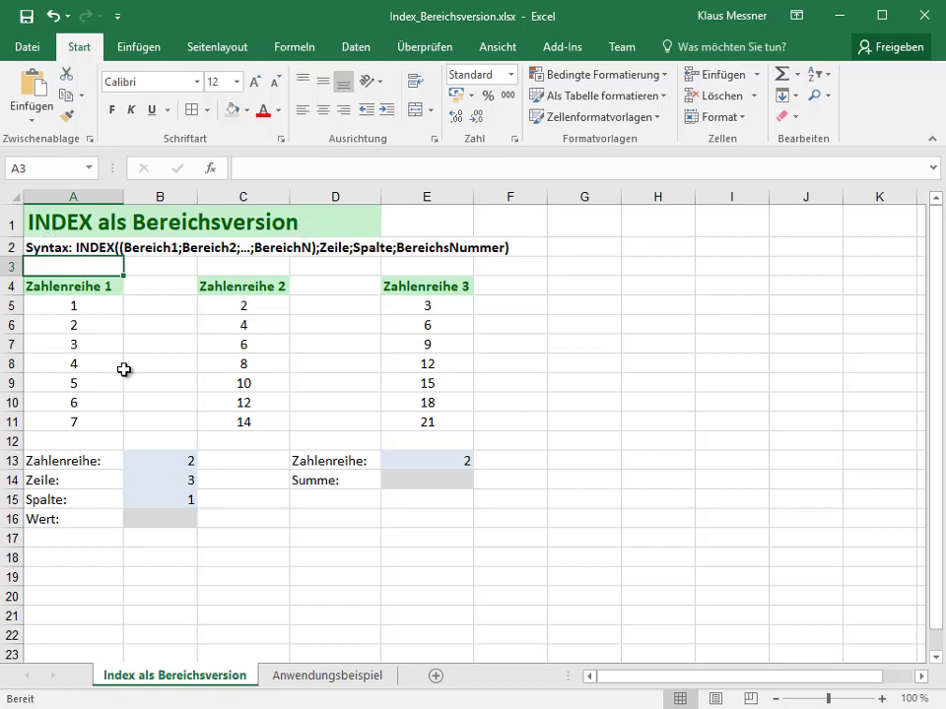
Highlight the value ranges of Zahlenreihe 1, 2 and 3 to show the three number series
mouse_move(105, 305)
left_mouse_down()
mouse_move(86, 404)
mouse_move(47, 426)
left_mouse_up()
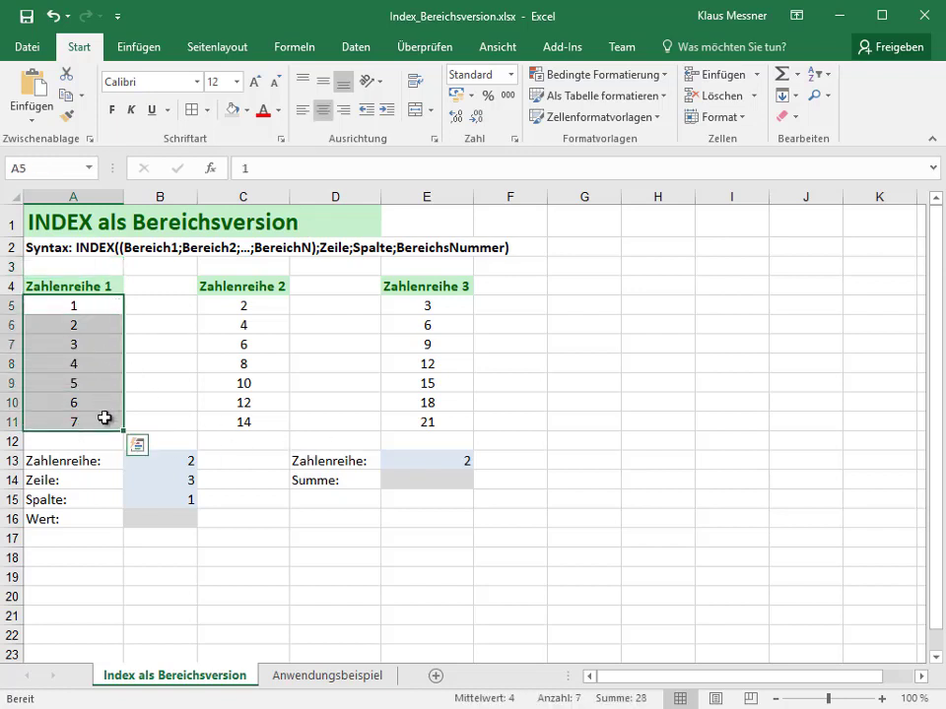
left_click(259, 306, "ctrl")
left_click_drag(259, 306, 247, 423)
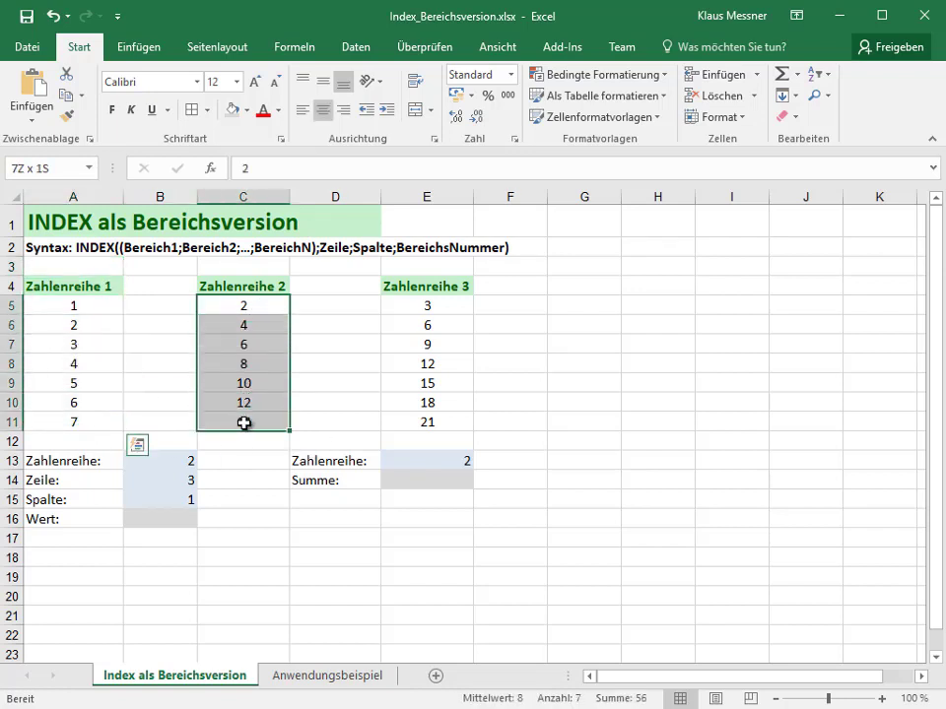
mouse_move(435, 307)
left_mouse_down()
mouse_move(437, 391)
mouse_move(453, 422)
left_mouse_up()
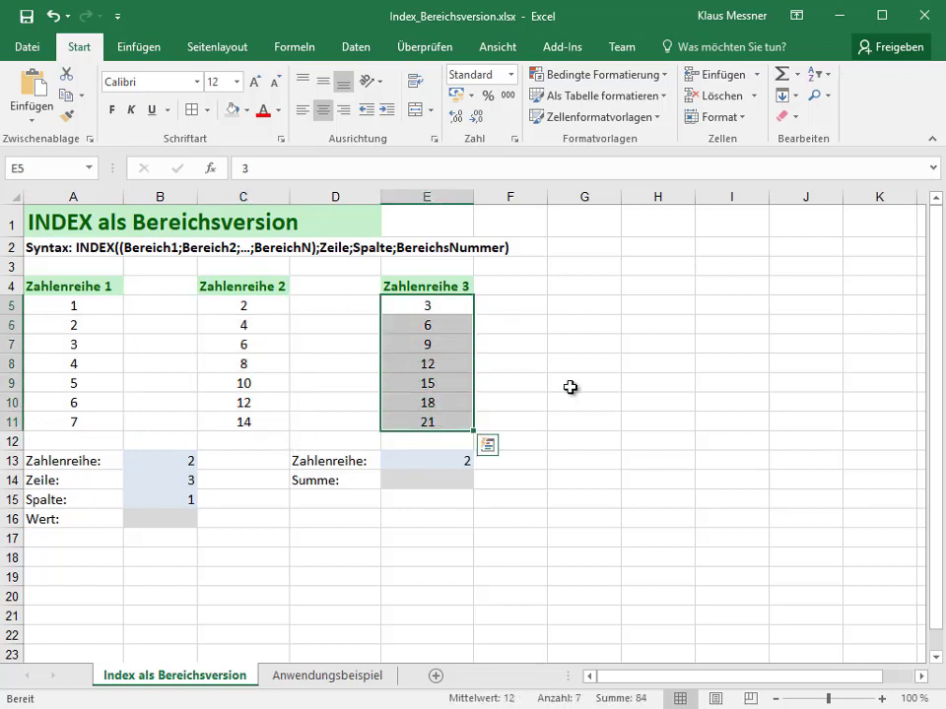
left_click(73, 326)
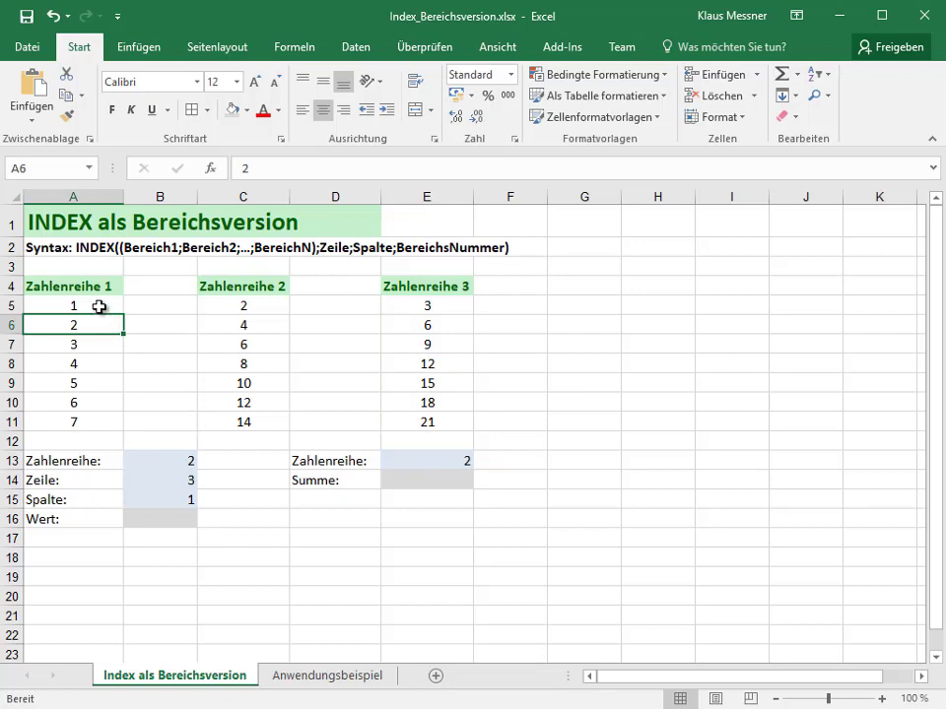
left_click_drag(96, 307, 77, 420)
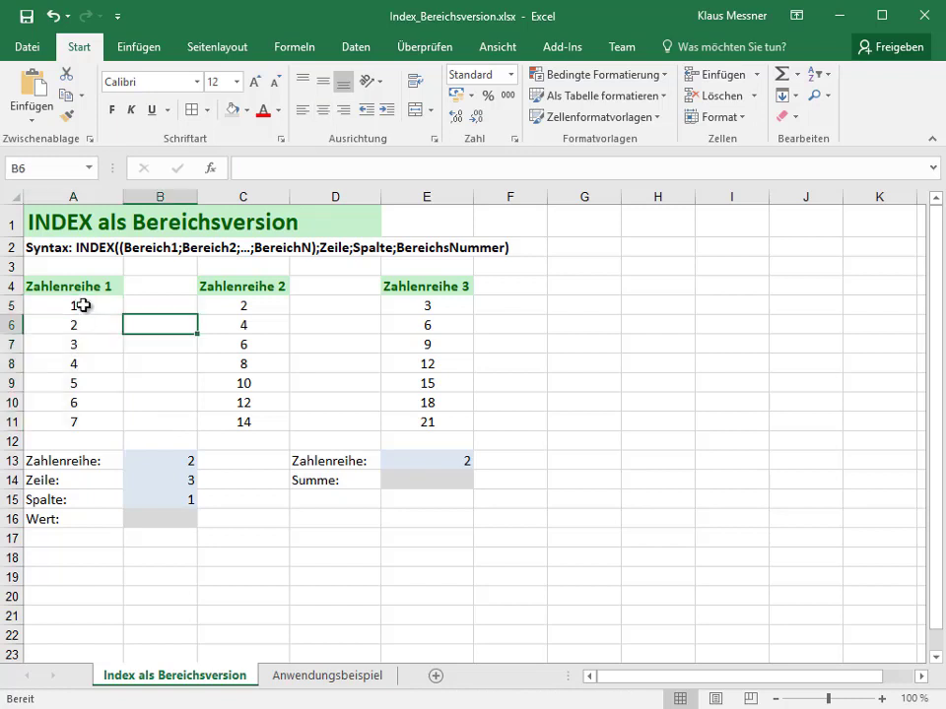
left_click_drag(80, 307, 58, 423)
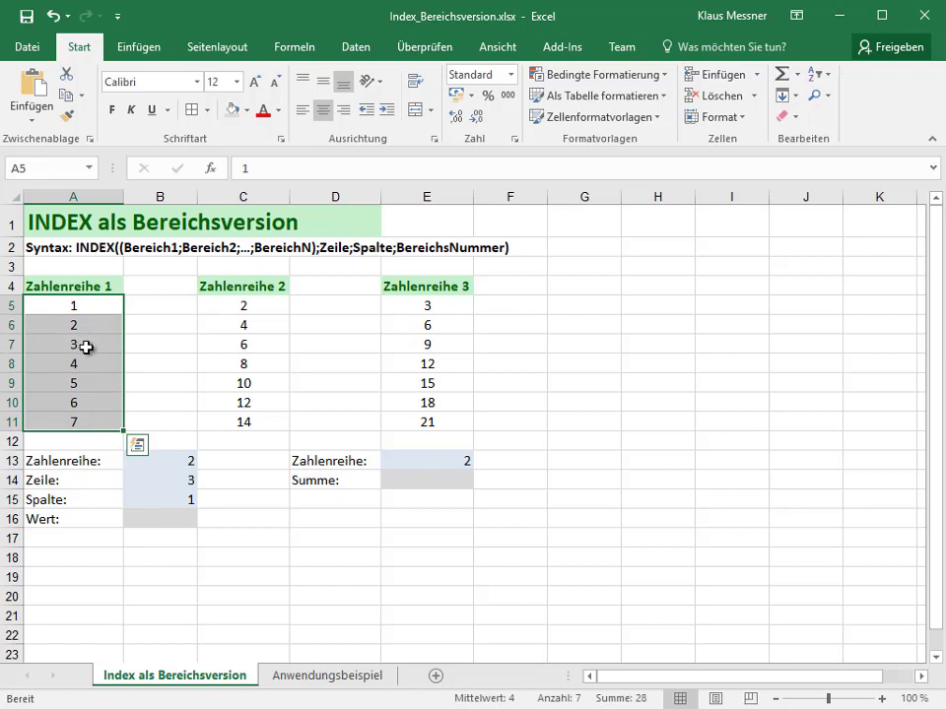
Try a test formula =INDEX(A5:A11;3;1) in B19, then delete it
left_click(146, 569)
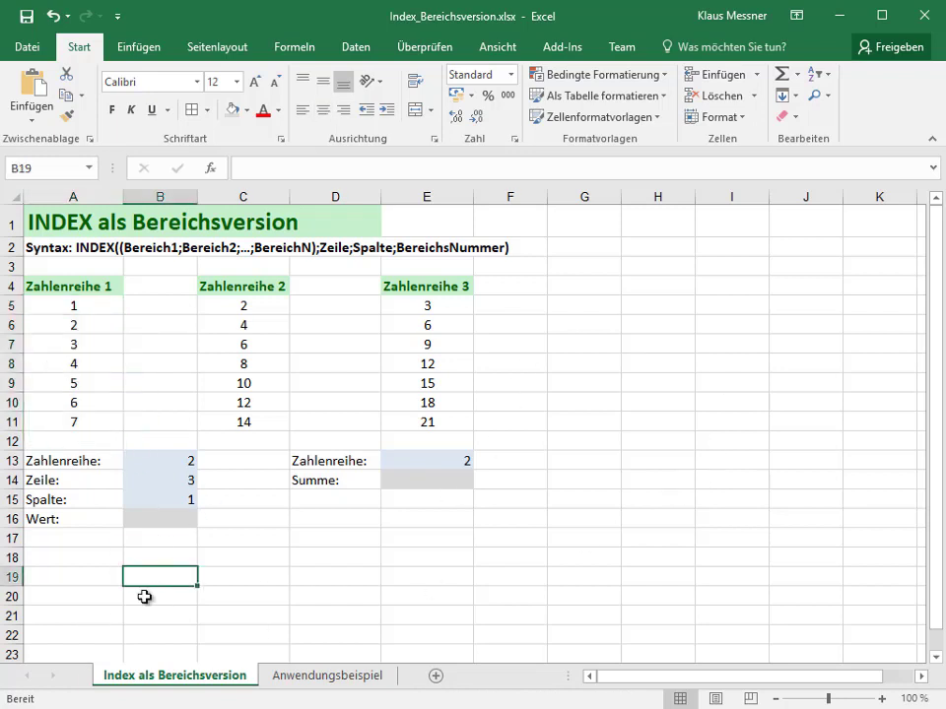
type("=Index")
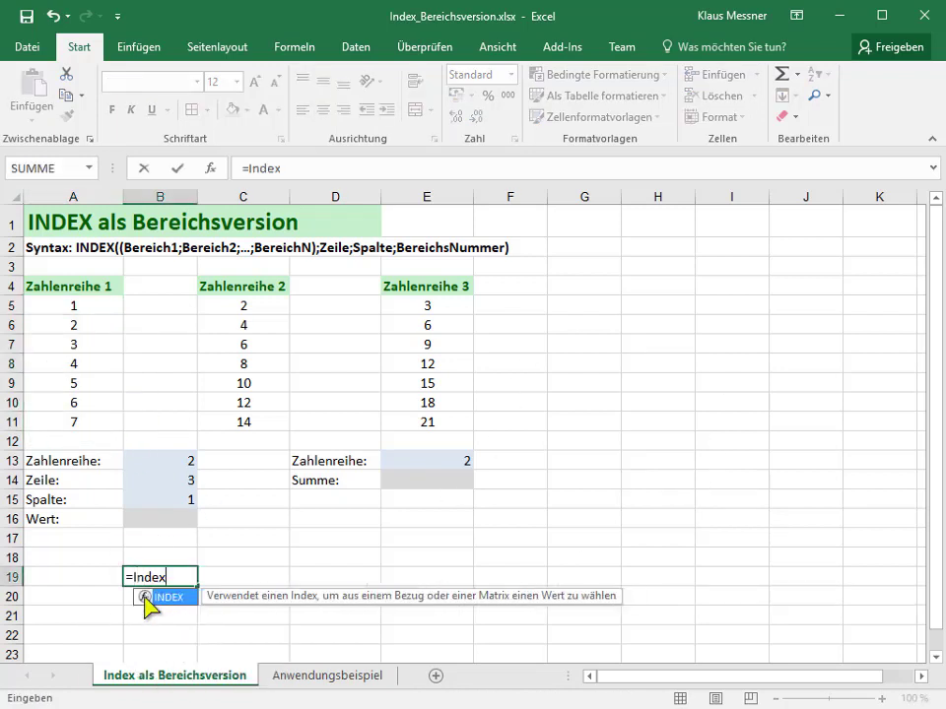
type("(")
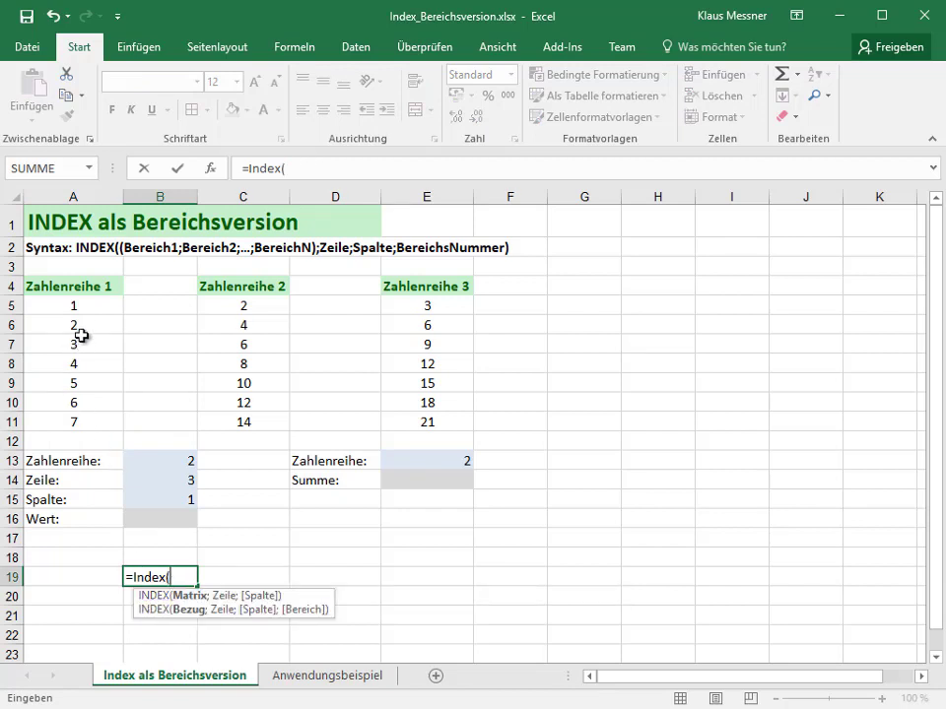
left_click_drag(78, 307, 64, 418)
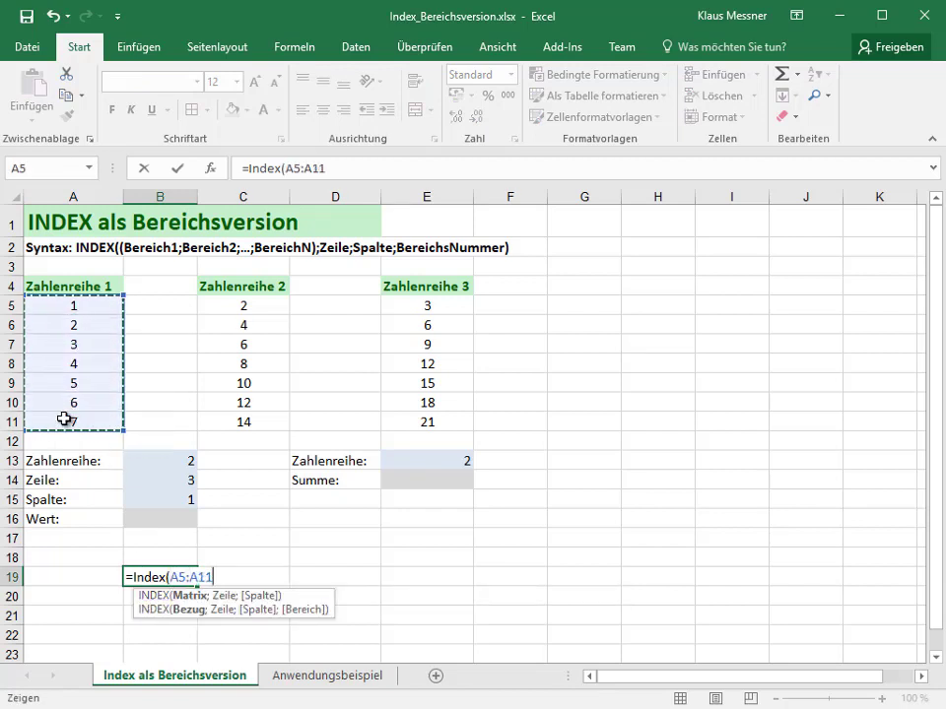
type(";")
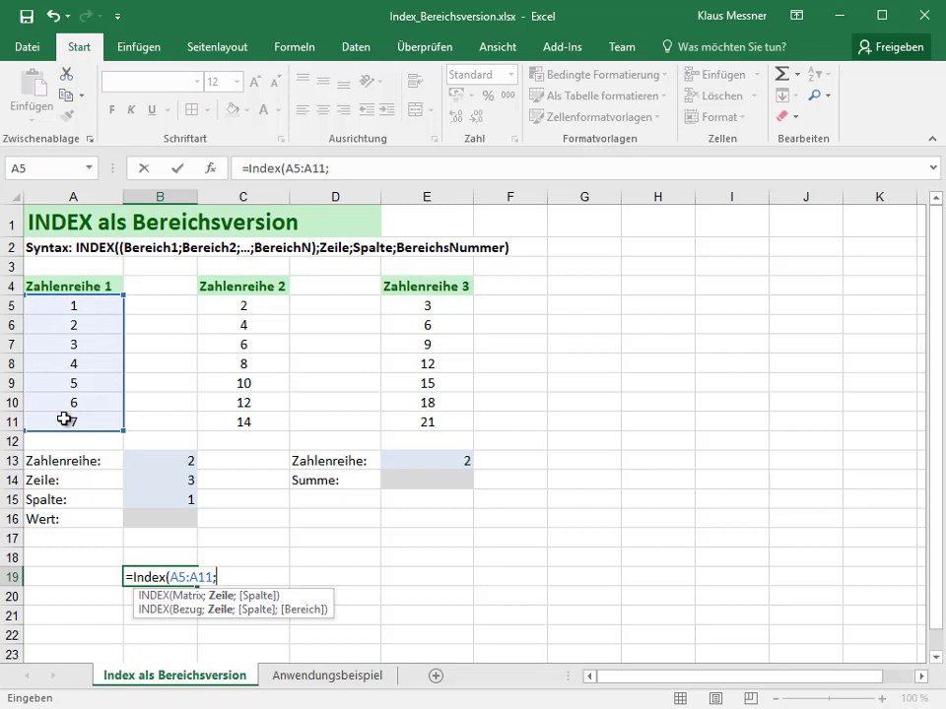
type("3;")
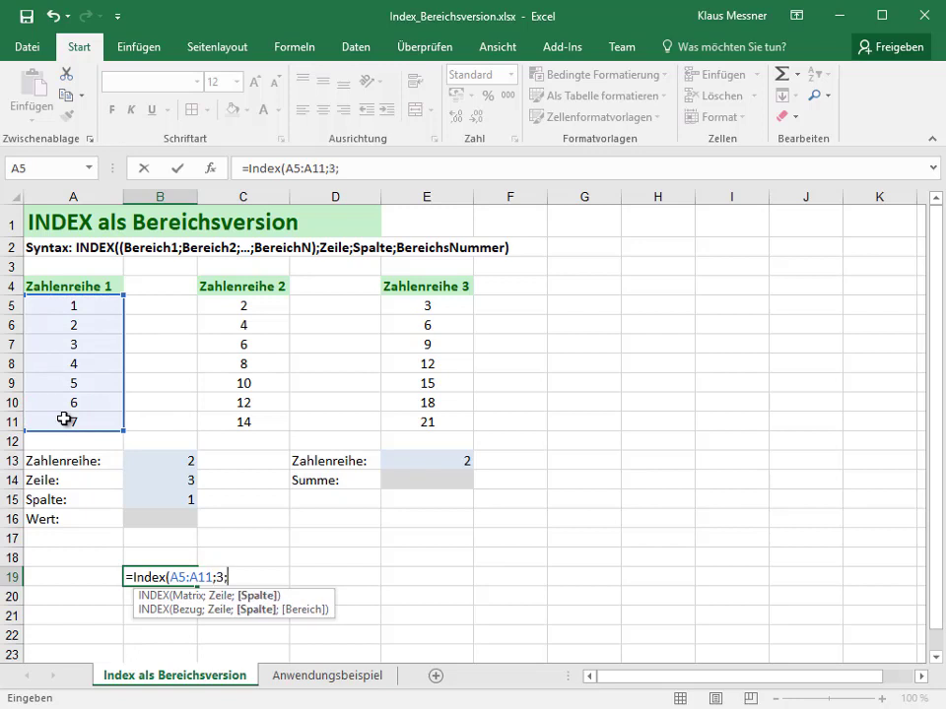
type("1")
type(")")
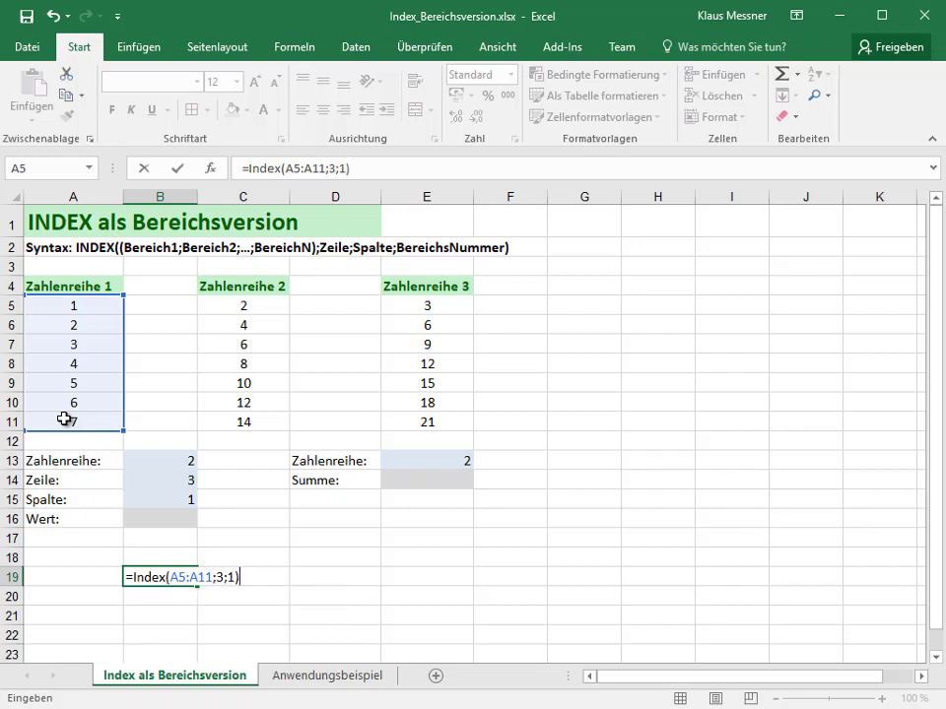
key("Return")
key("Up")
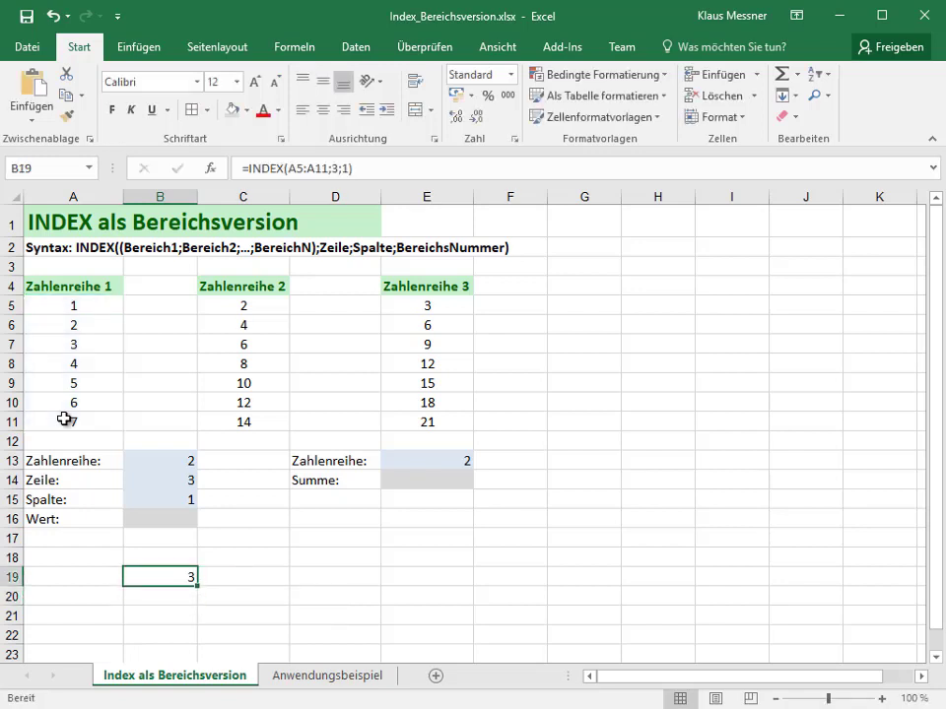
key("Delete")
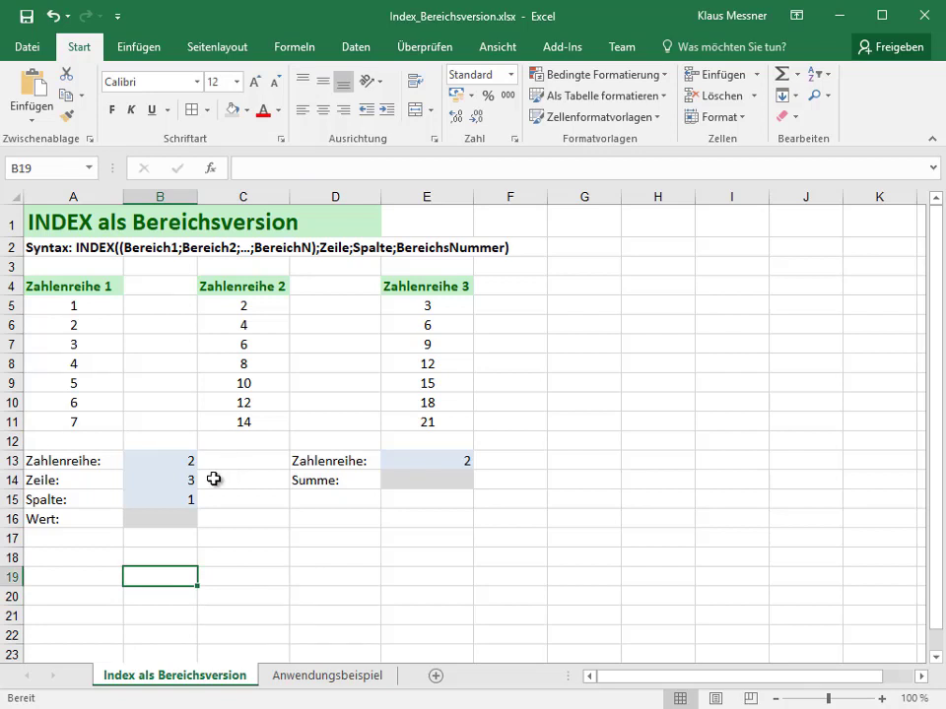
Point out the Zahlenreihe 1 header and the inputs Zahlenreihe 2, Zeile 3, Spalte 1
left_click(70, 293)
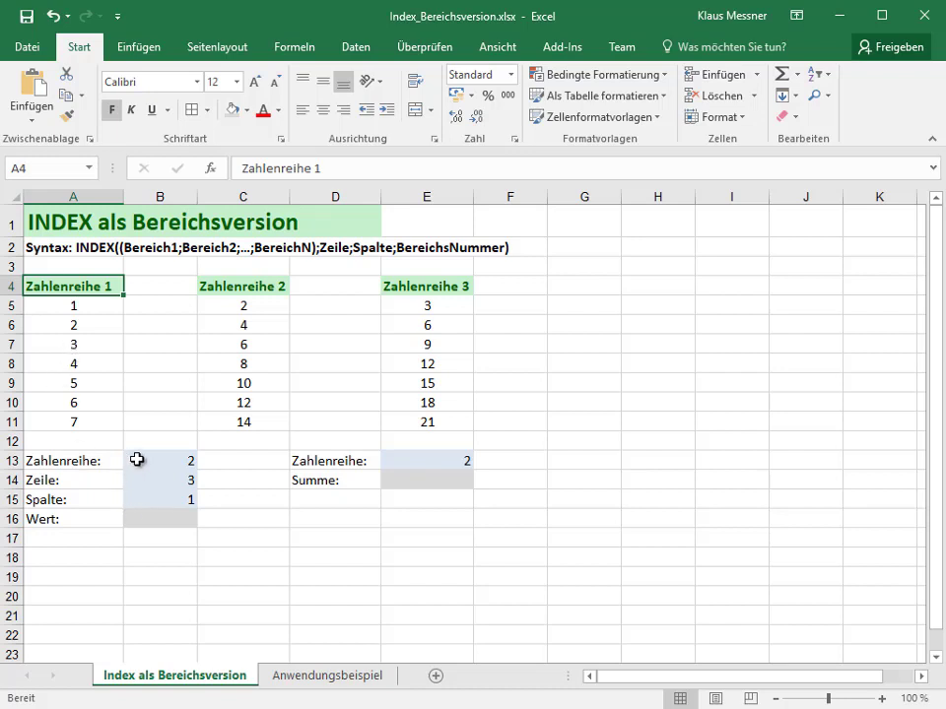
left_click(136, 460)
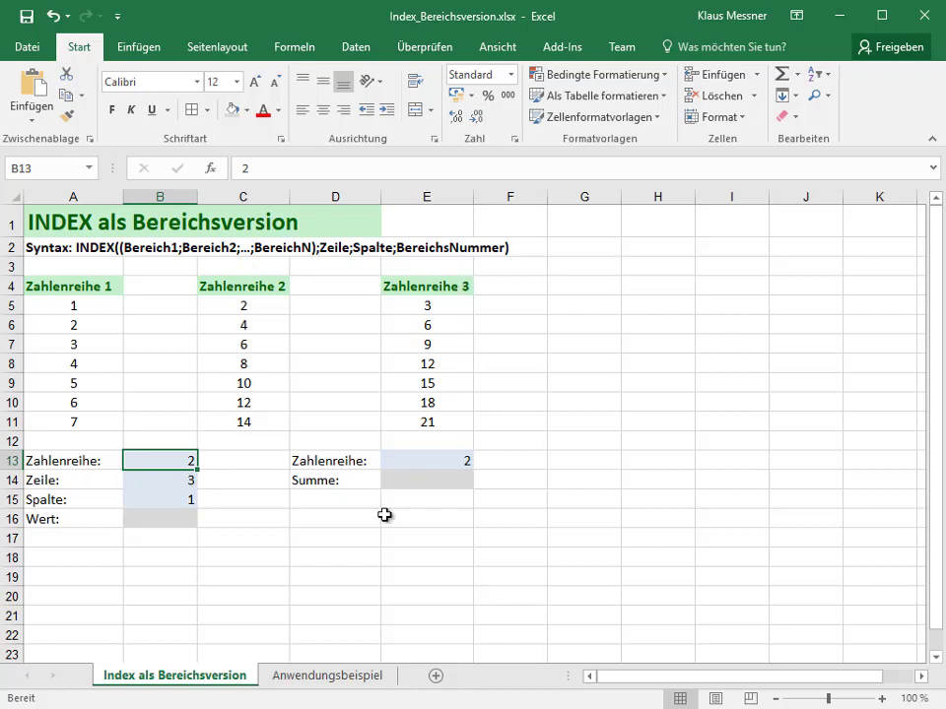
left_click(148, 480)
left_click(177, 500)
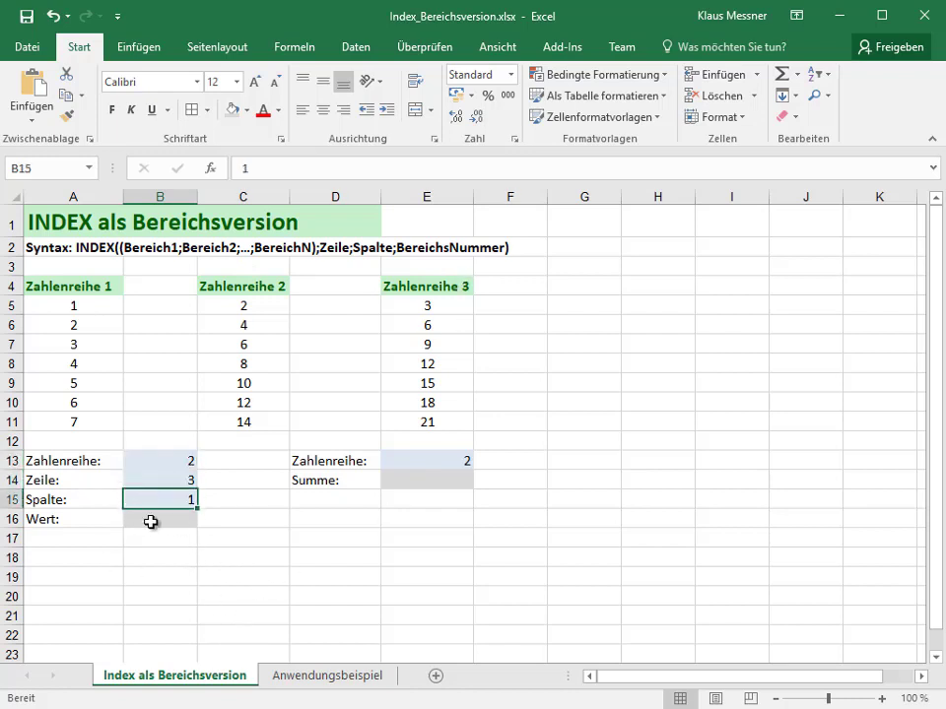
In B16 start =INDEX((A5:A11;C5:C11;E5:E11); with the three series as areas
left_click(151, 522)
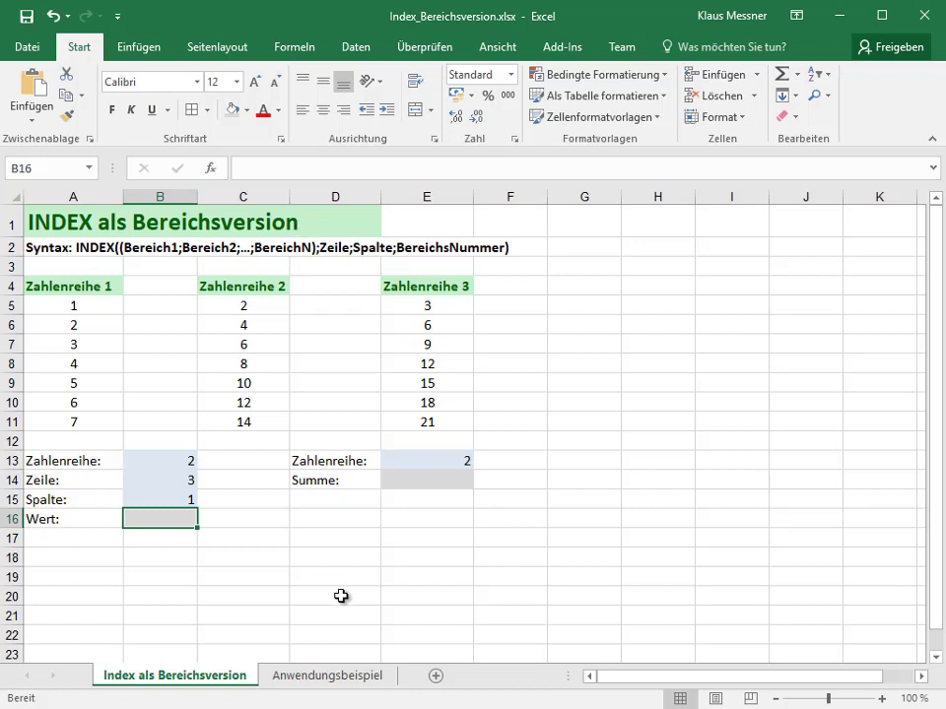
type("=Ind")
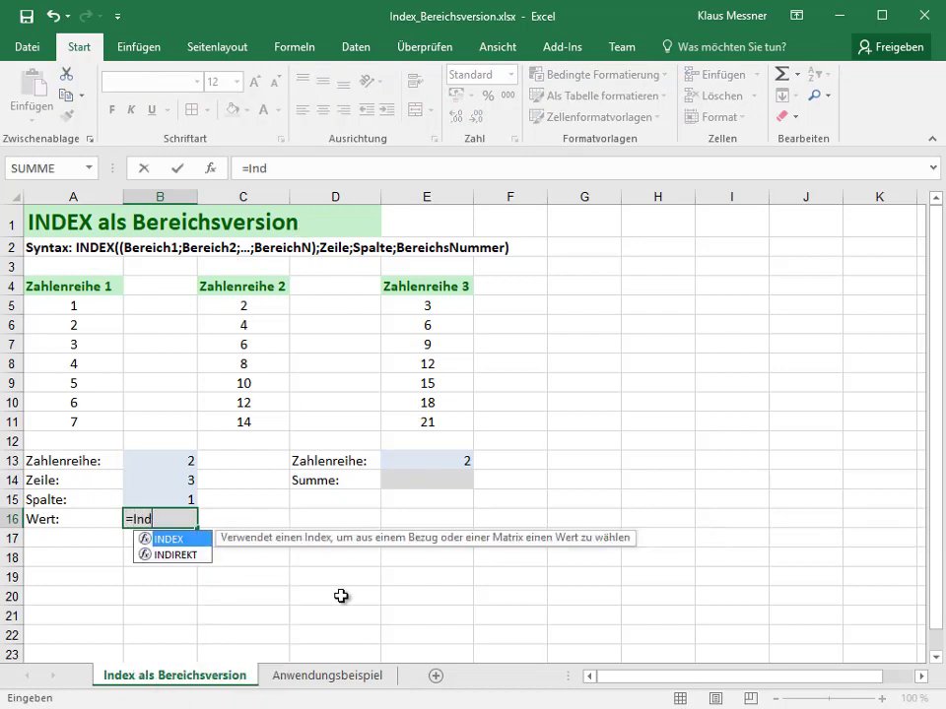
type("ex((")
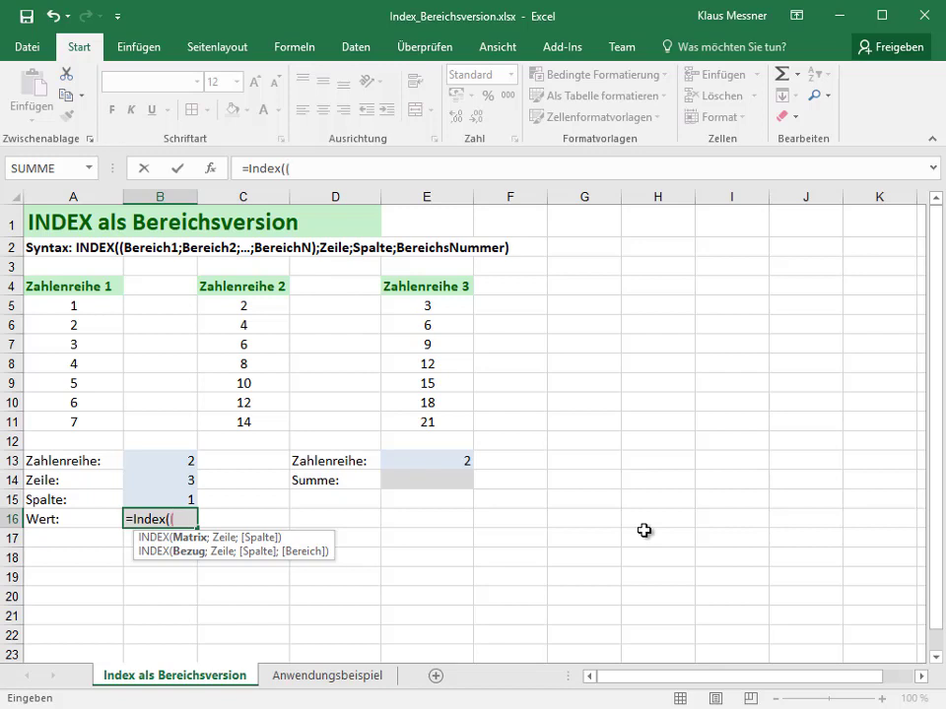
left_click_drag(96, 309, 72, 424)
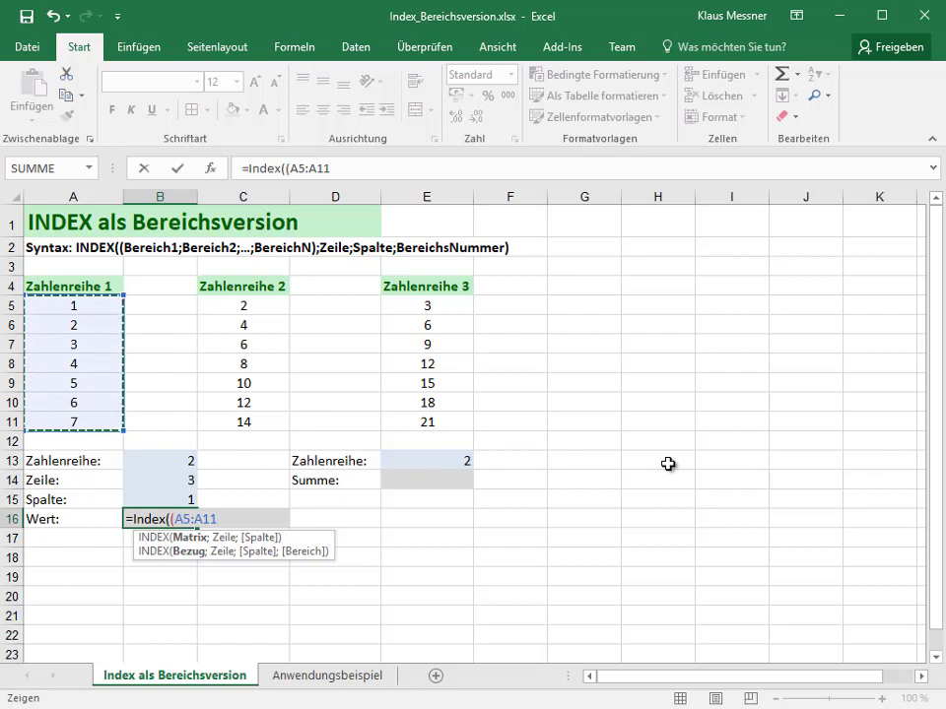
type(";")
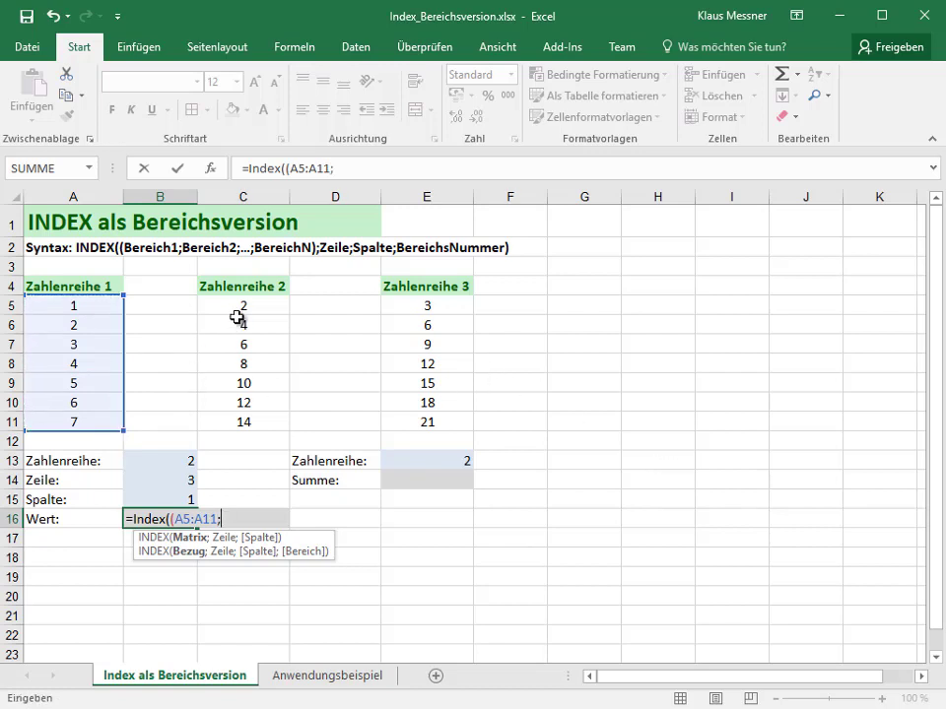
left_click_drag(237, 315, 225, 424)
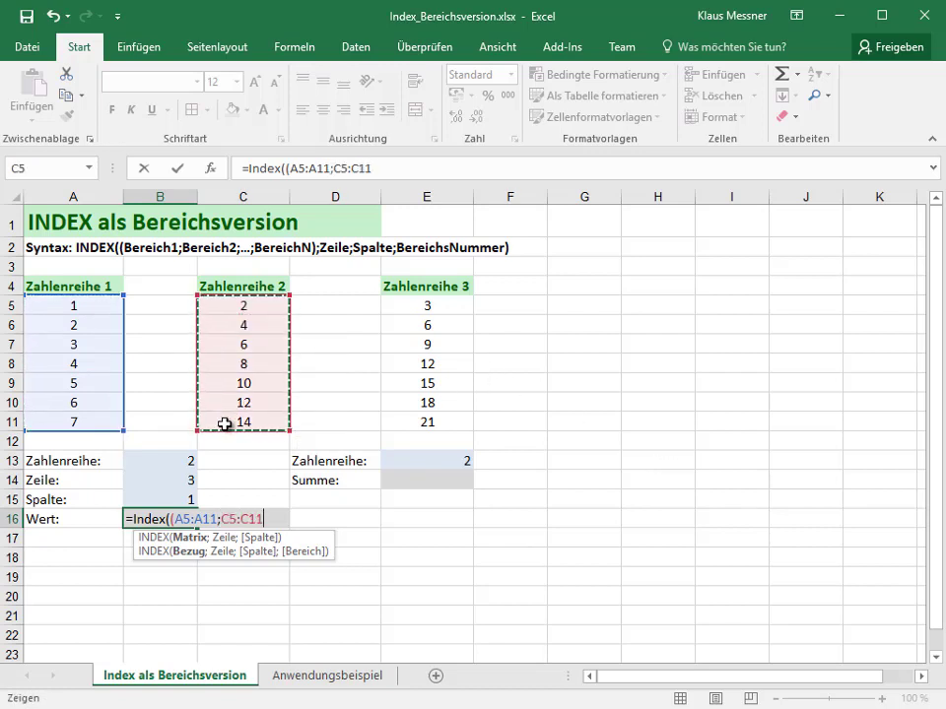
type(";")
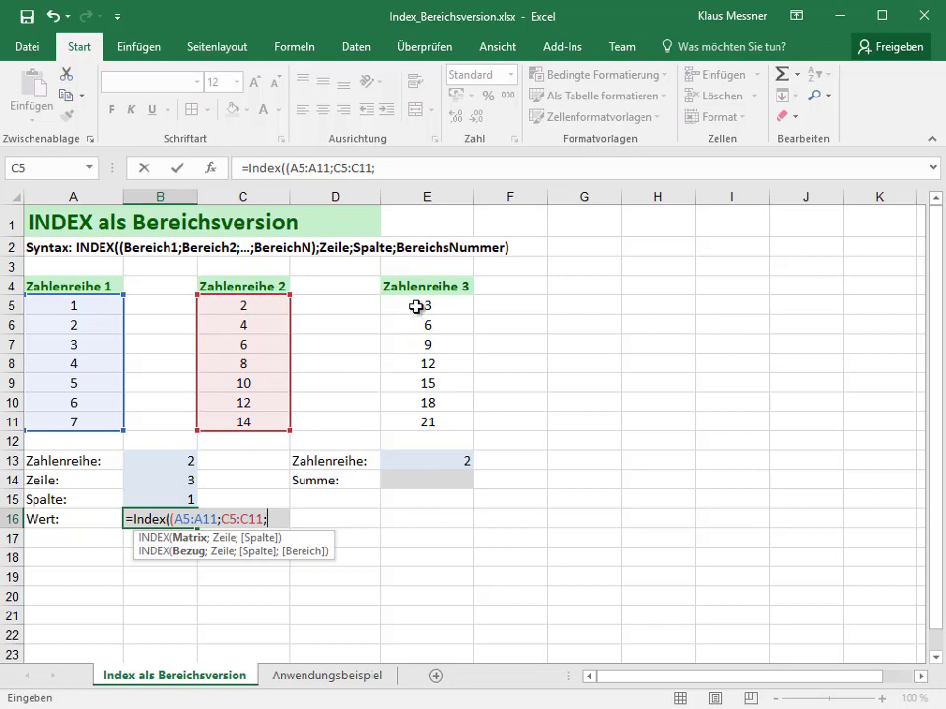
left_click_drag(418, 305, 412, 412)
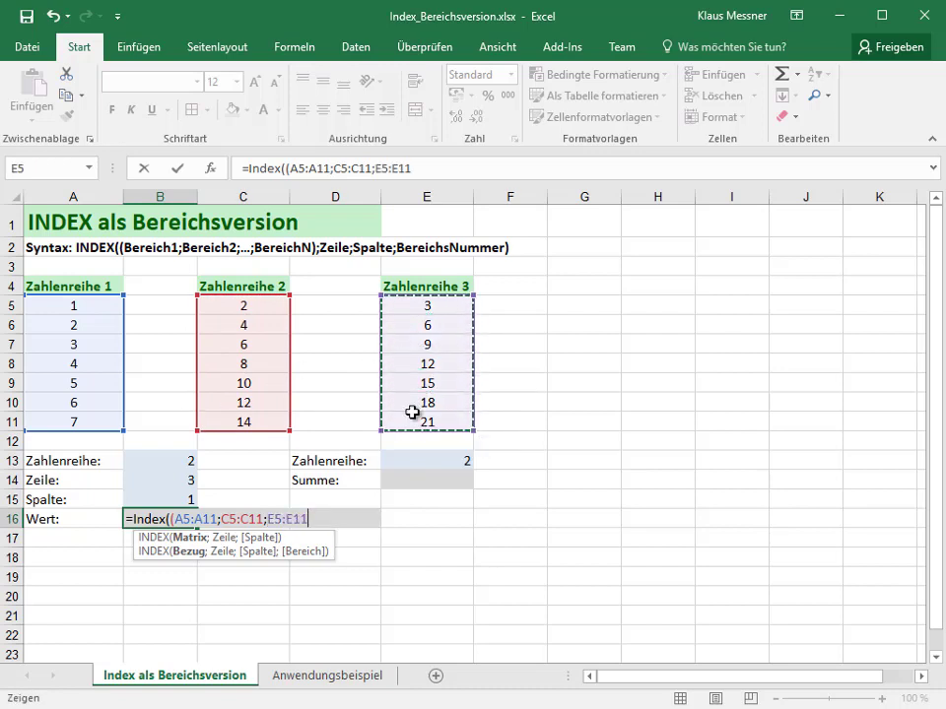
type(")")
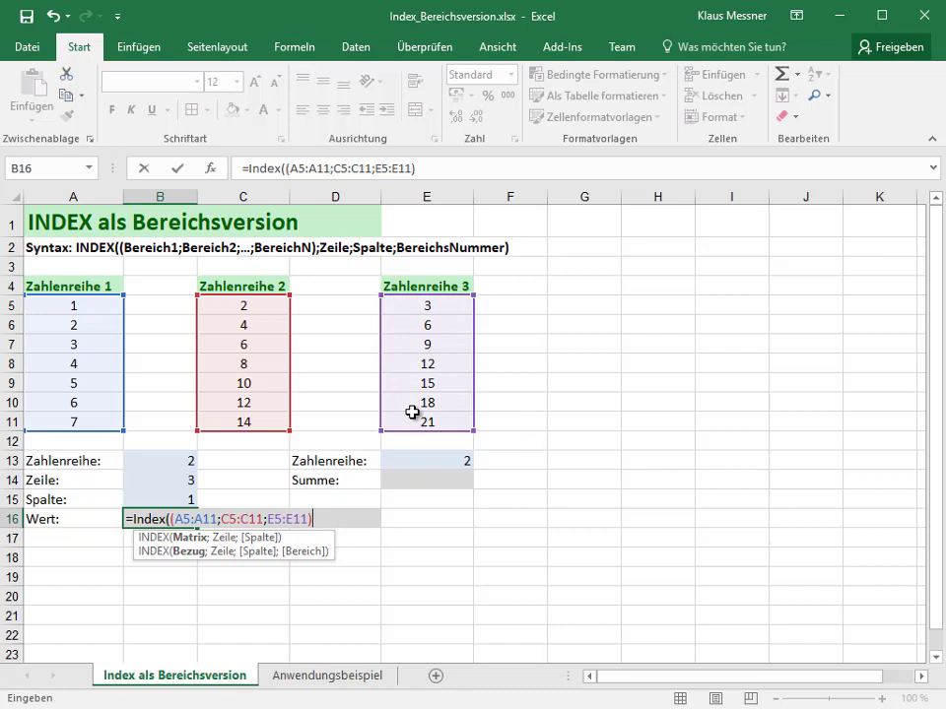
type(";")
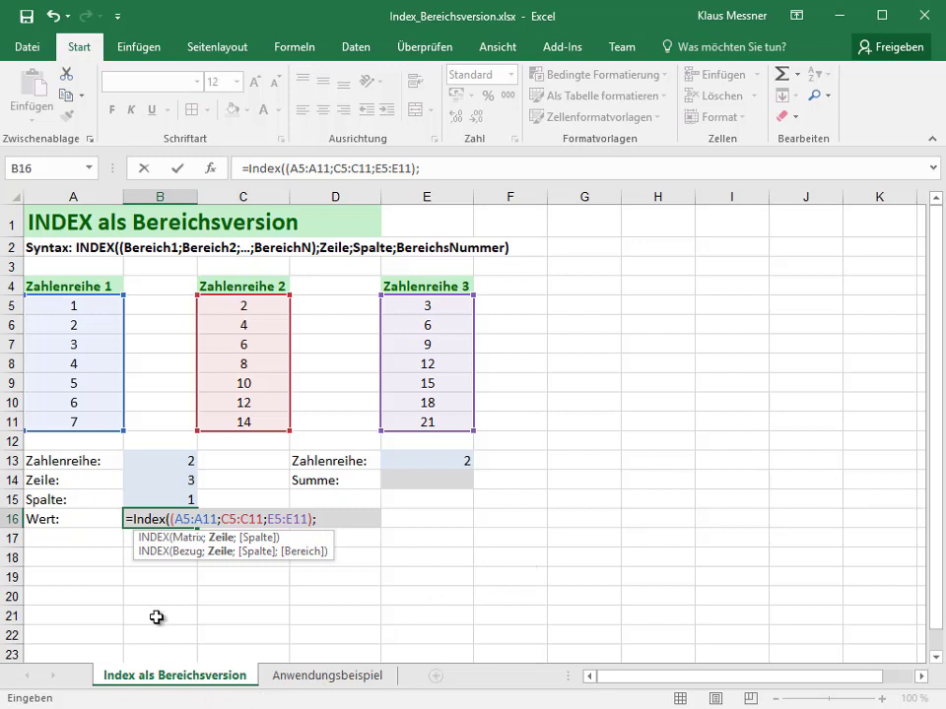
Complete the formula with row B14, column B15 and area B13, returning 6
left_click(159, 482)
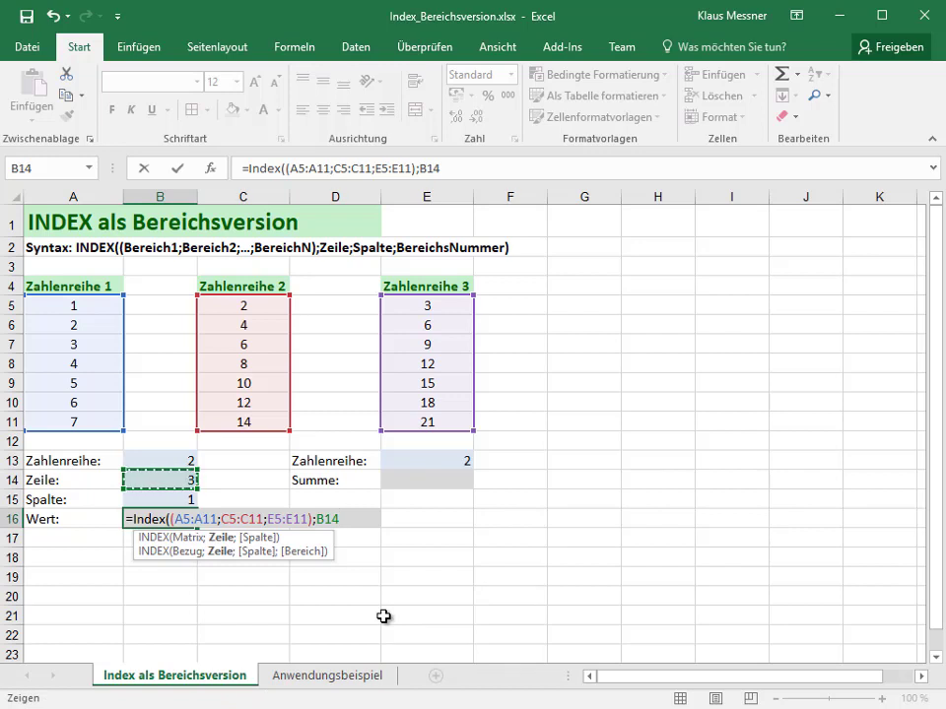
type(";")
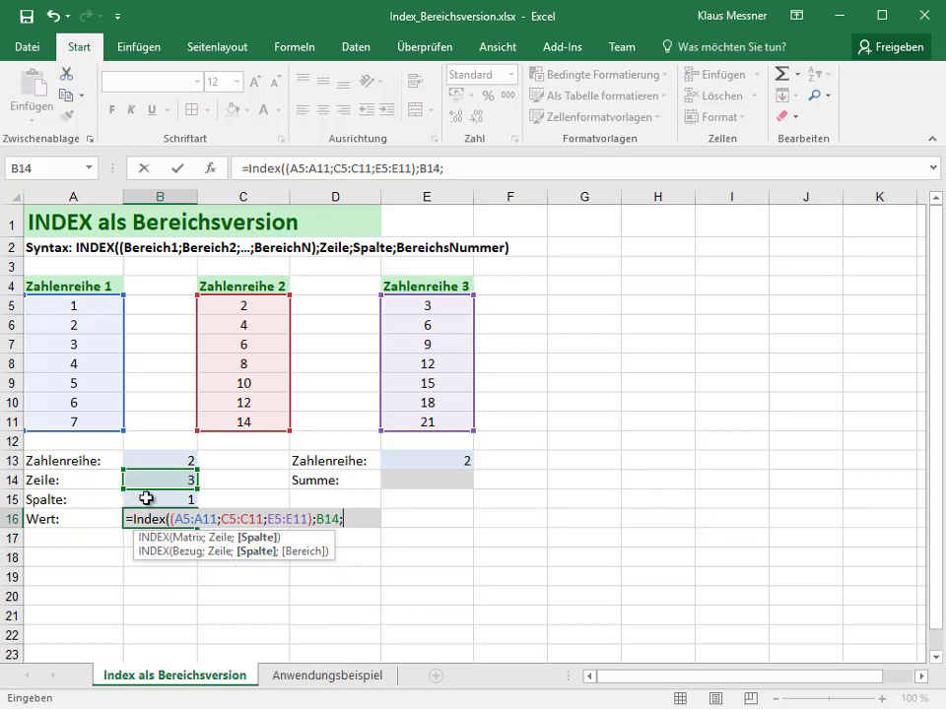
left_click(146, 498)
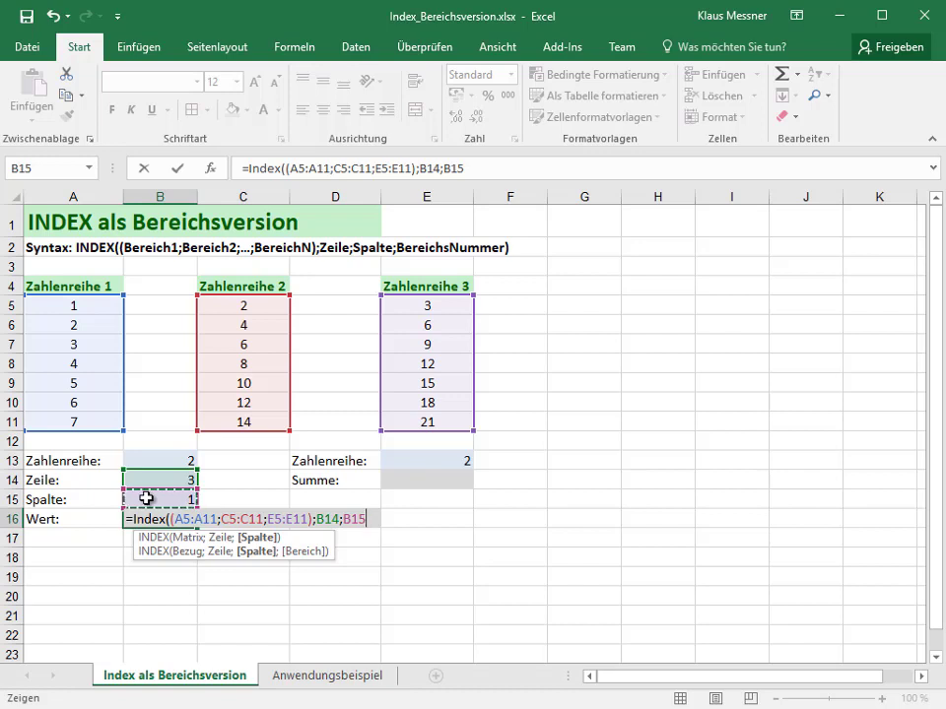
type(";")
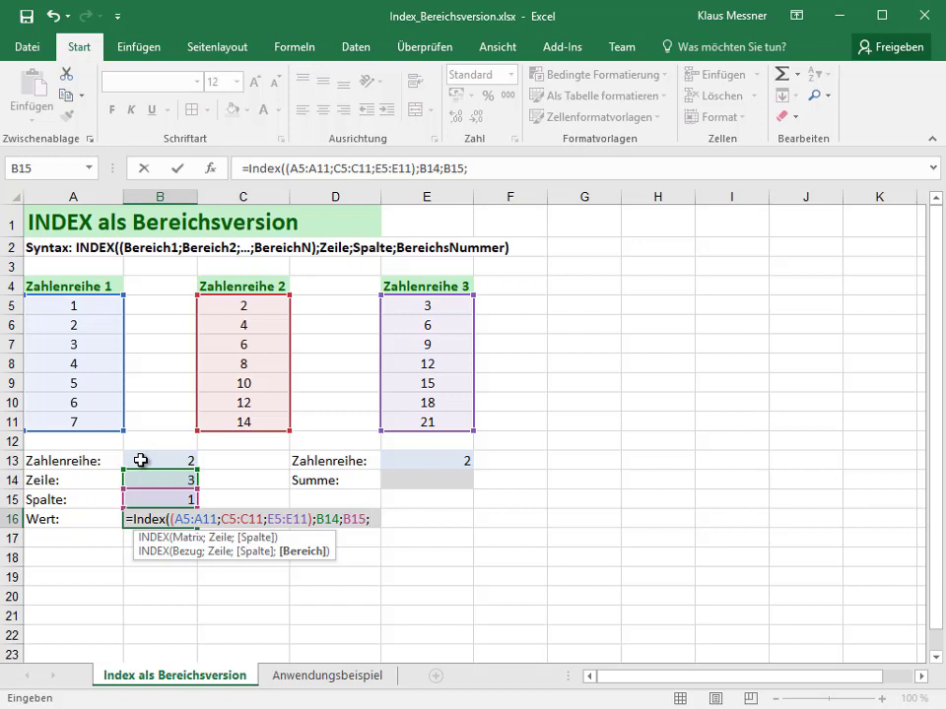
left_click(140, 460)
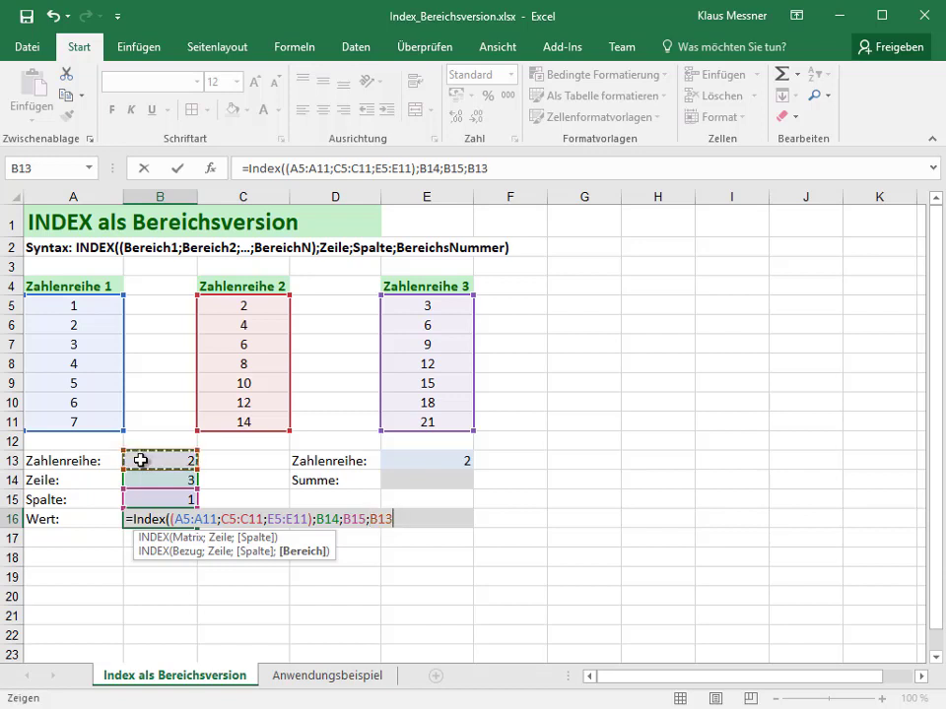
type(")")
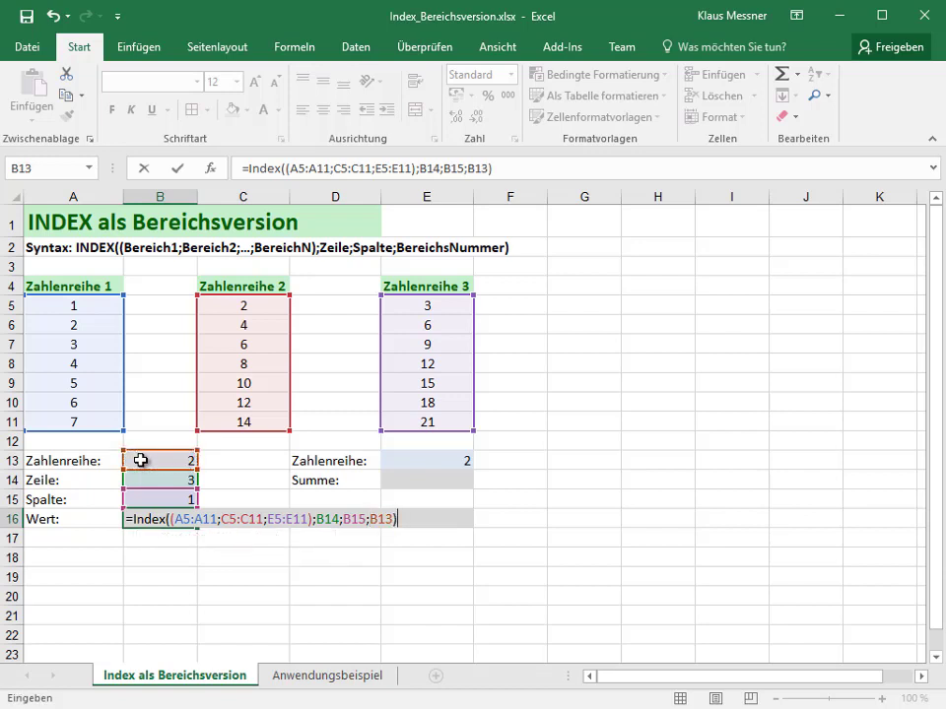
key("ctrl+Return")
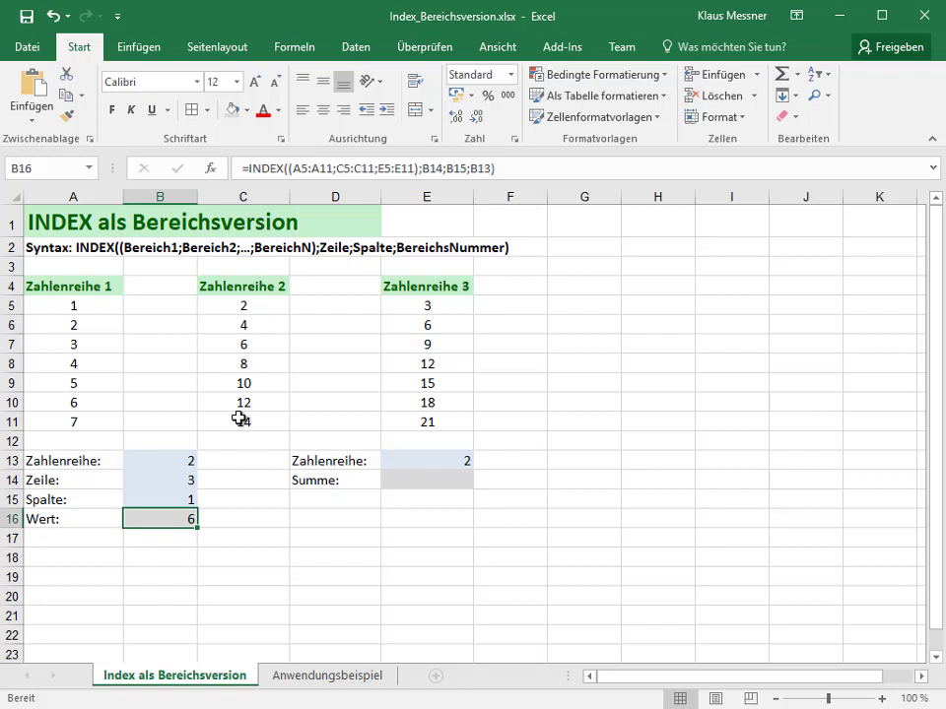
Verify the value 6 in Zahlenreihe 2, then set Zahlenreihe to 3 and Zeile to 5
left_click(258, 344)
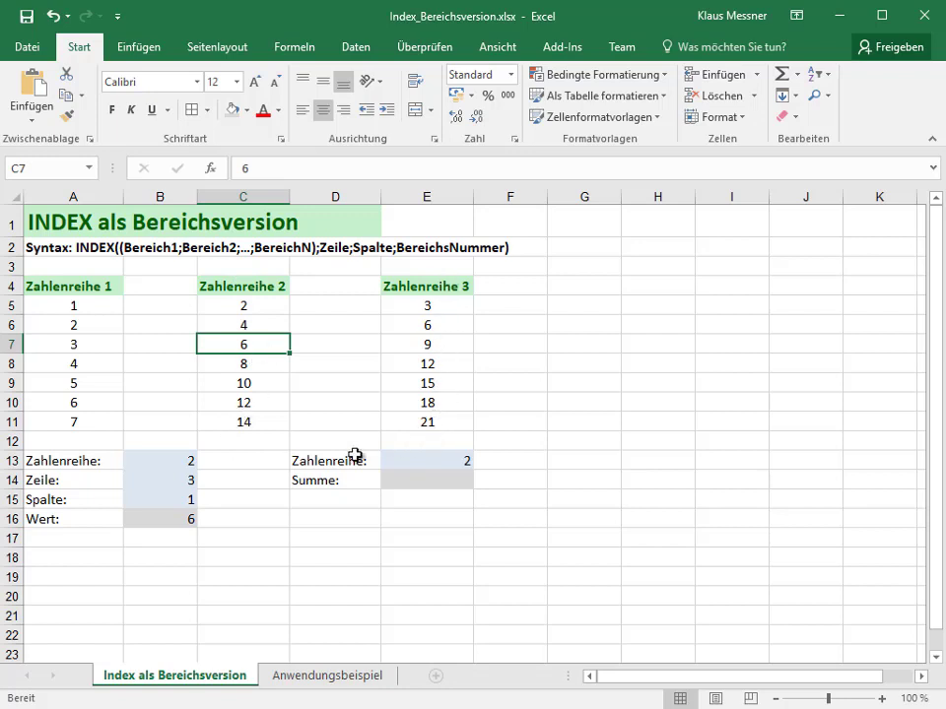
left_click(151, 459)
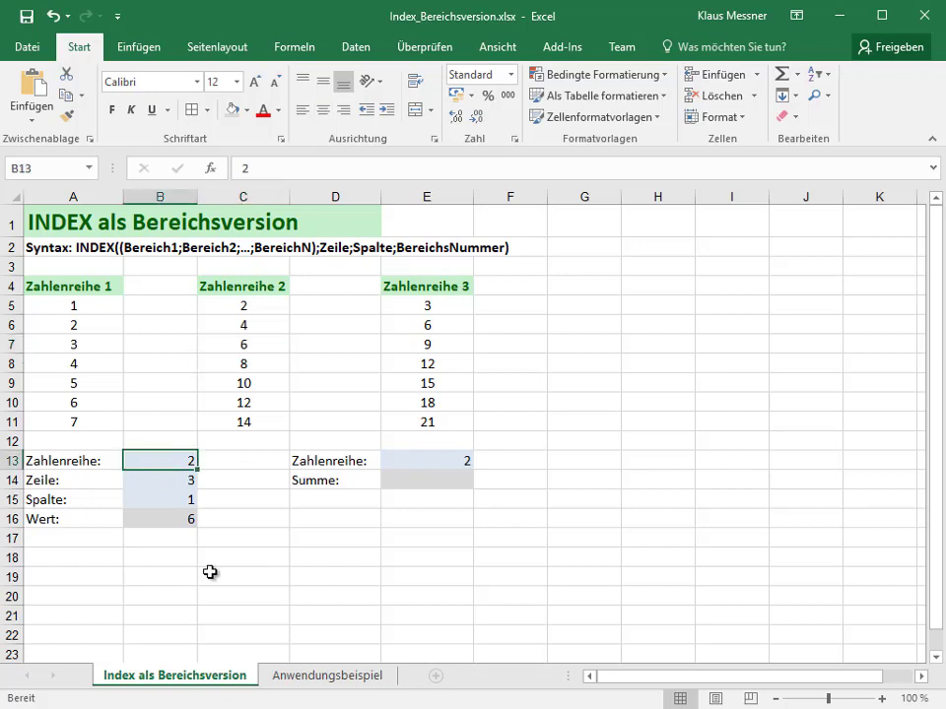
type("3")
key("Return")
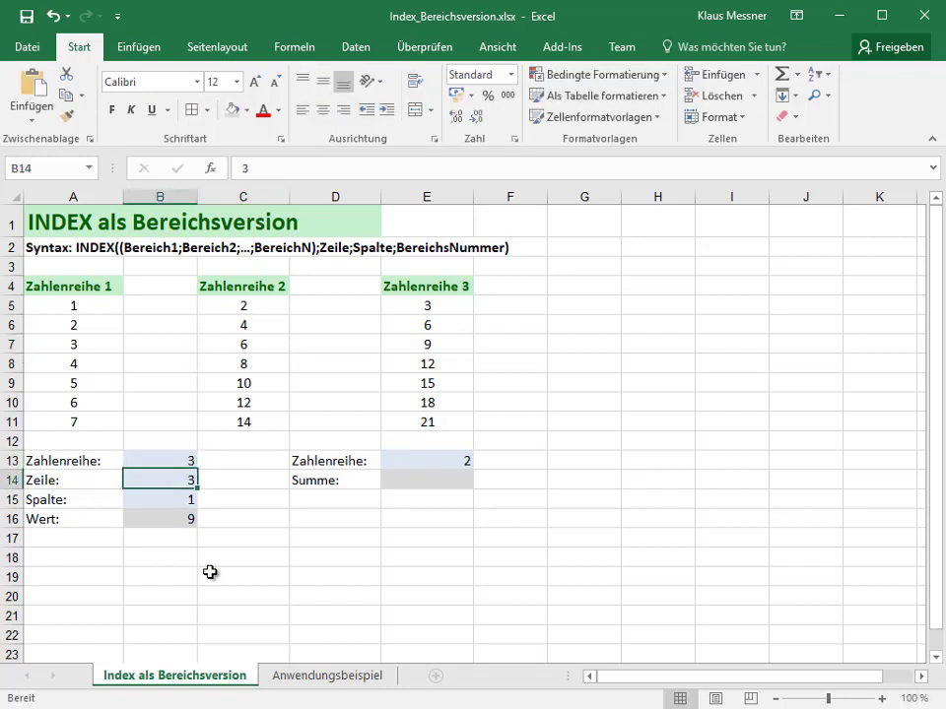
type("5")
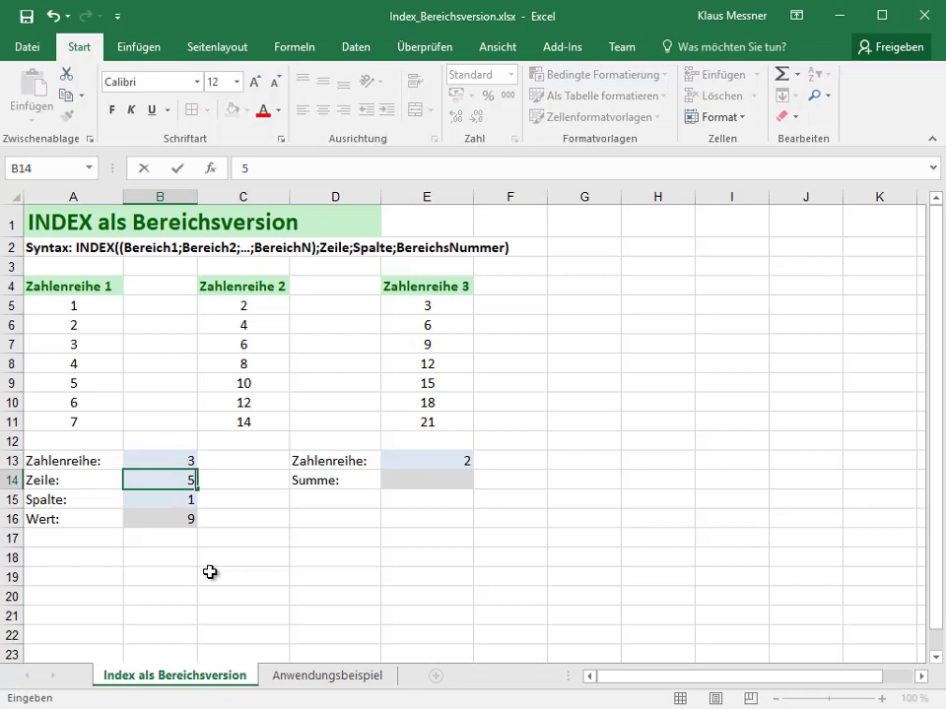
key("Return")
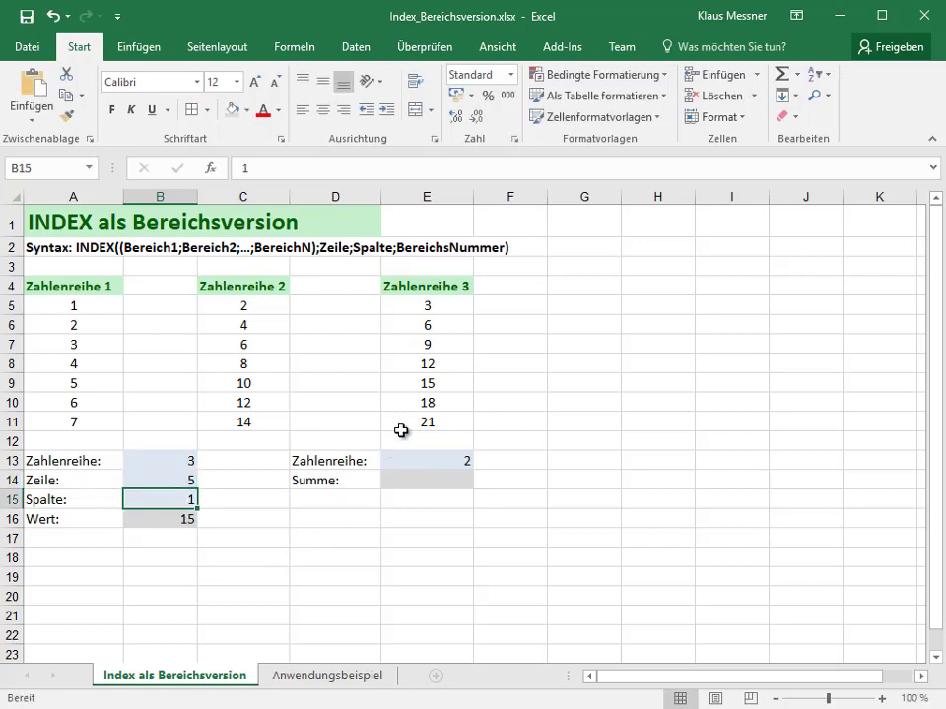
left_click(459, 307)
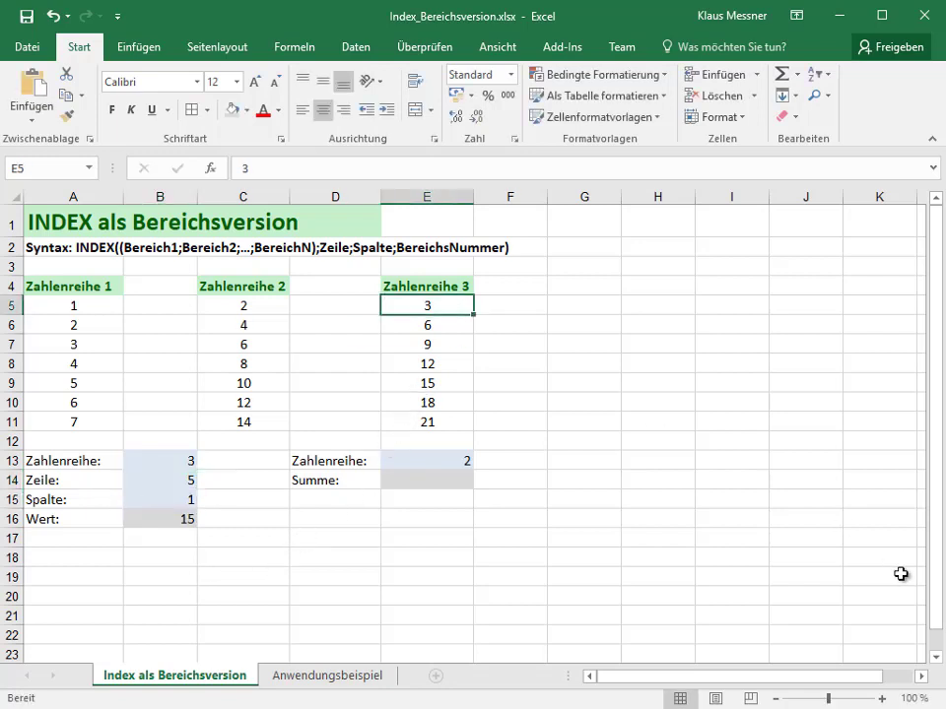
key("Down")
key("Down")
key("Down")
key("Down")
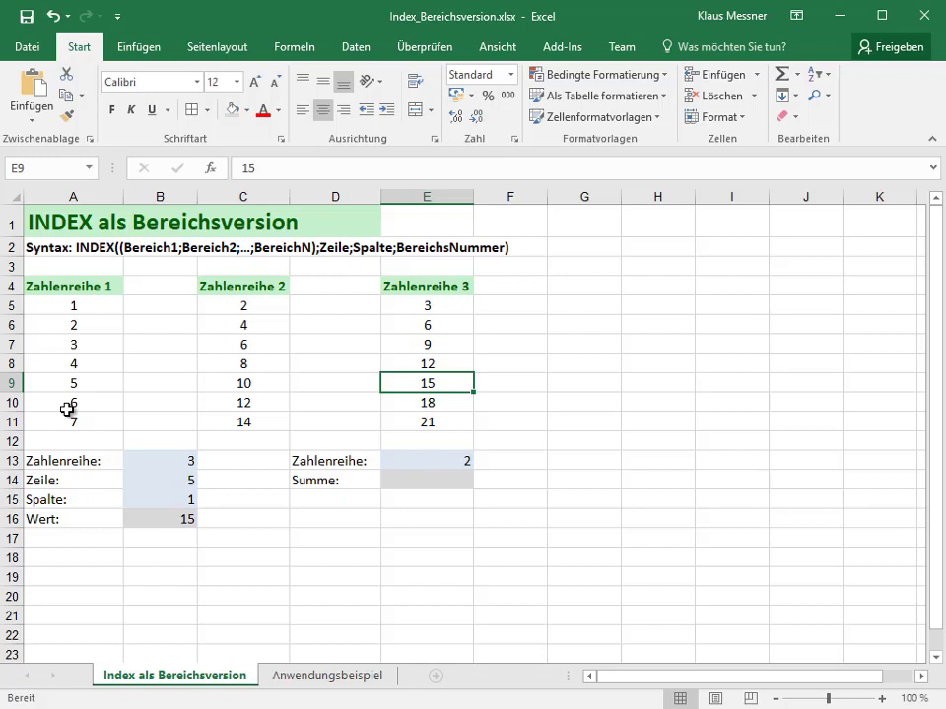
left_click(186, 518)
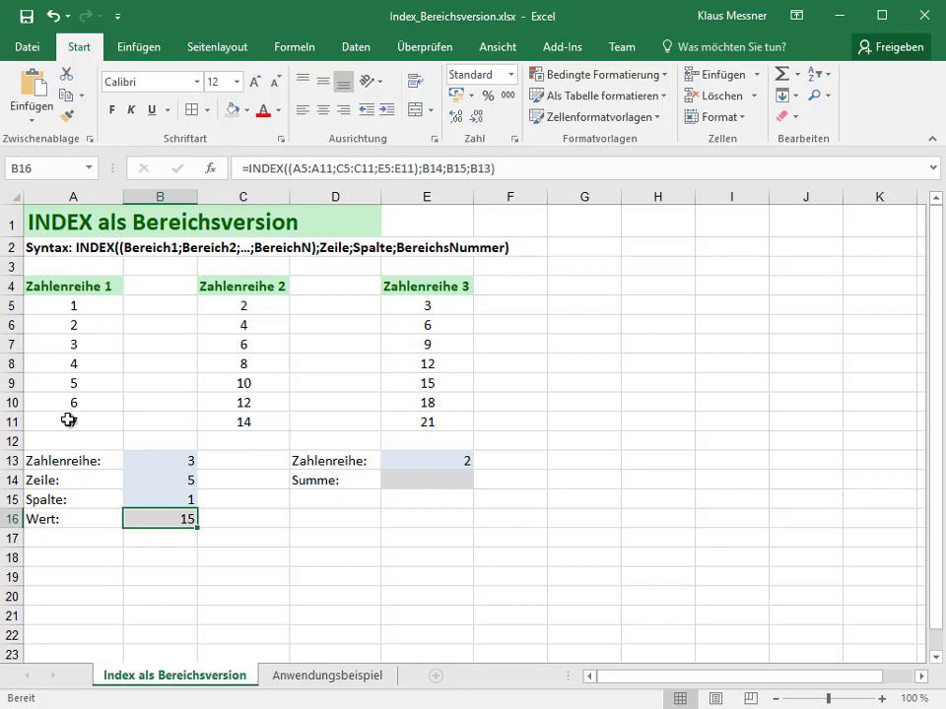
left_click(428, 482)
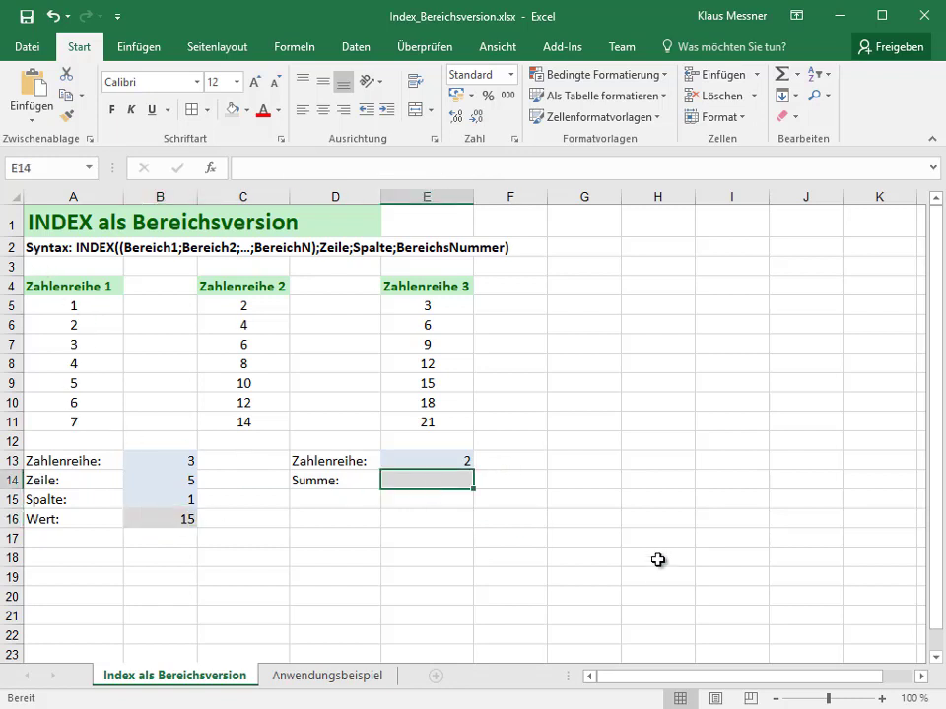
In E14 type =SUMME(INDEX((A5:A11;C5:C11;E5:E11);0;1;E13)) to sum the whole chosen series
type("=Sum")
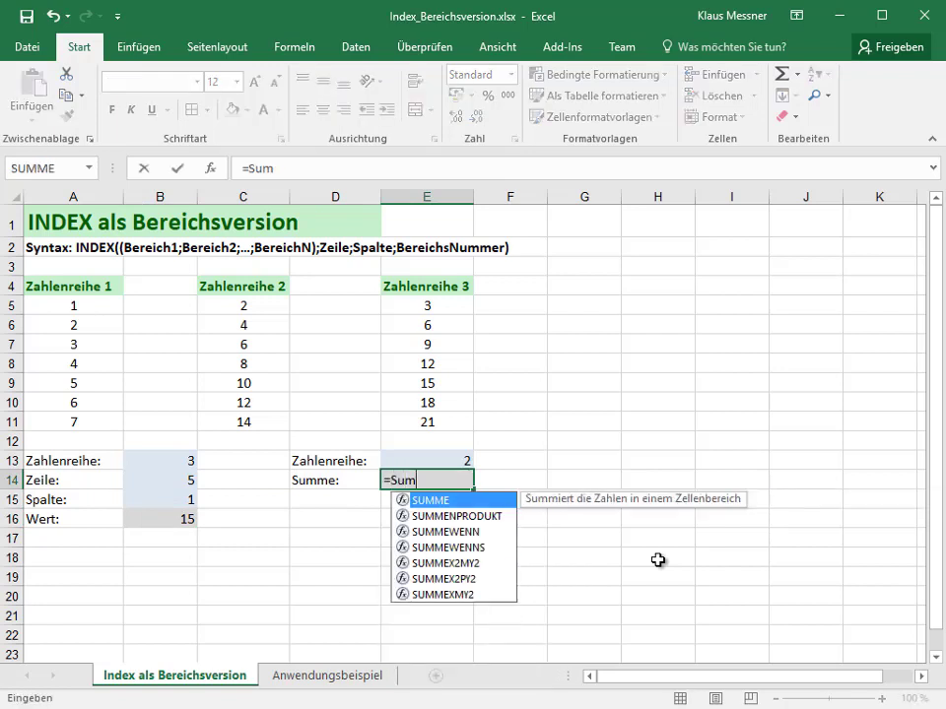
type("me")
type("(")
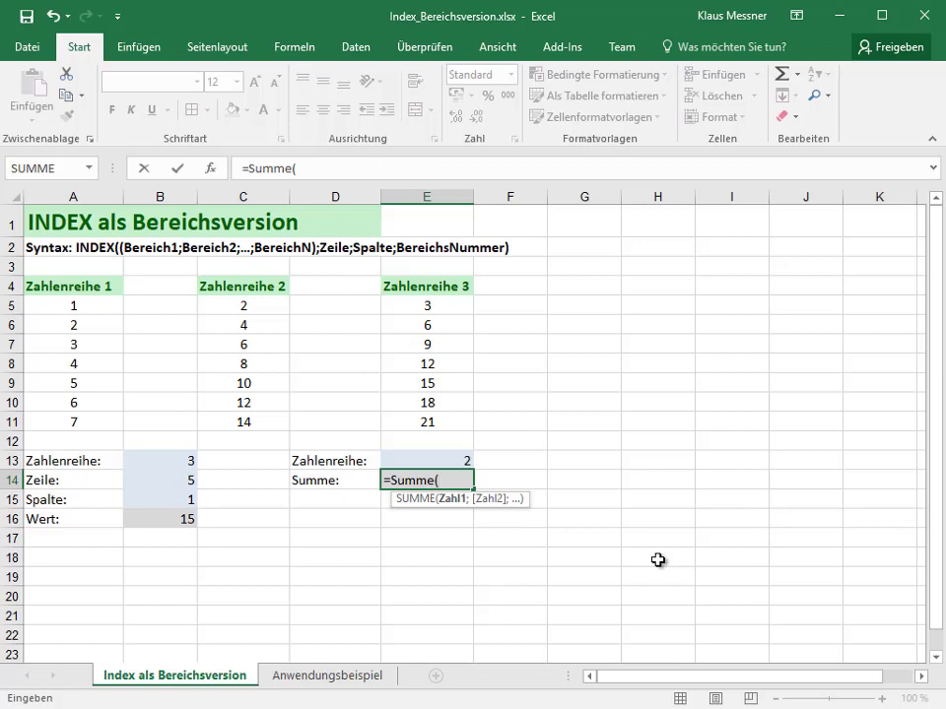
type("Index")
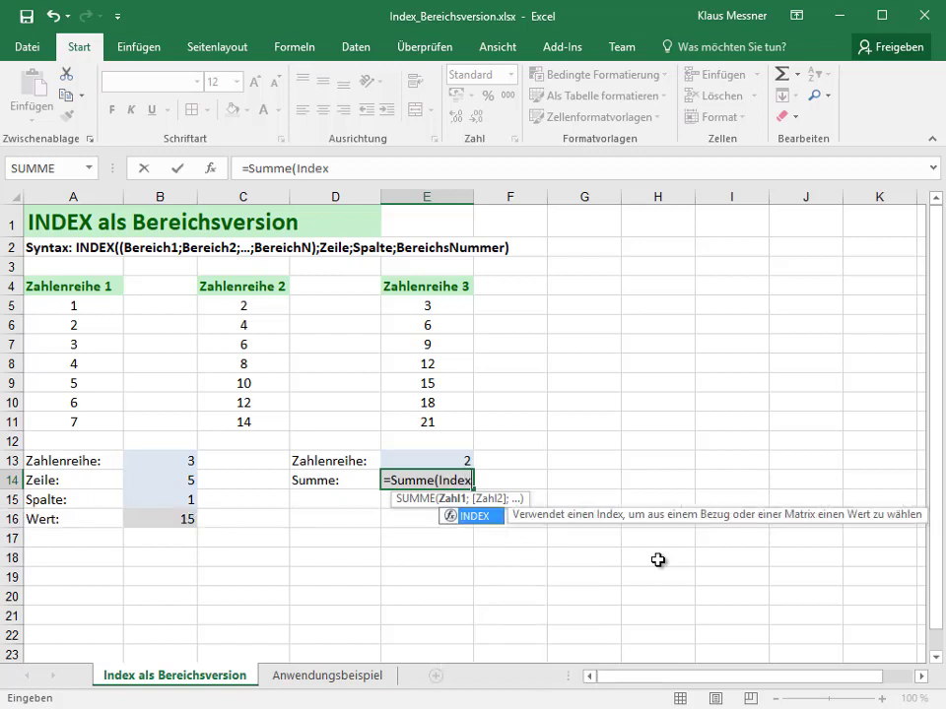
type("(")
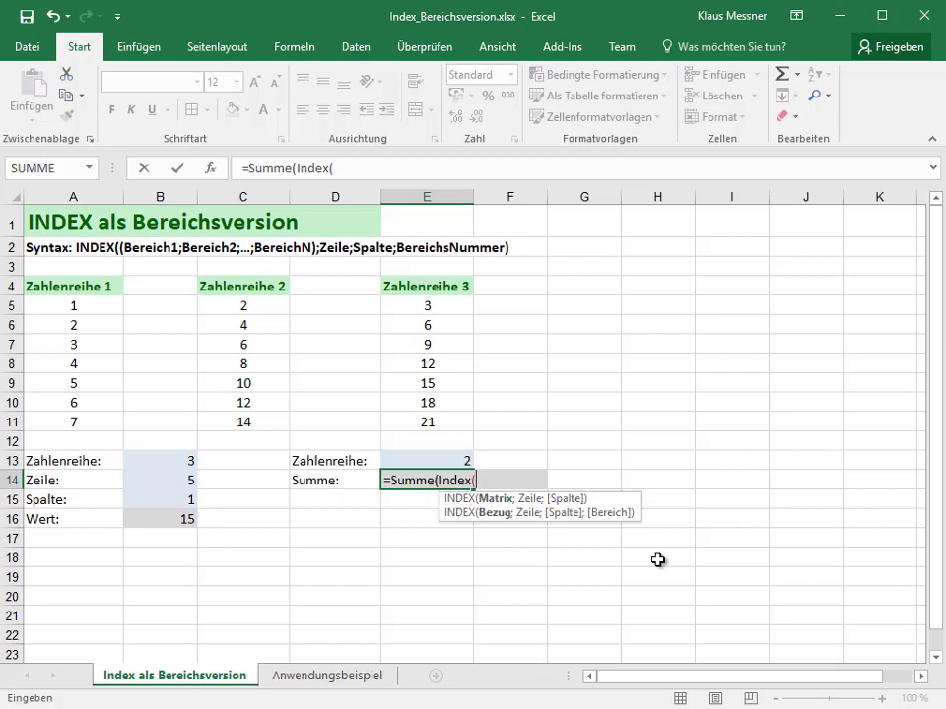
type("(")
left_click_drag(95, 307, 89, 420)
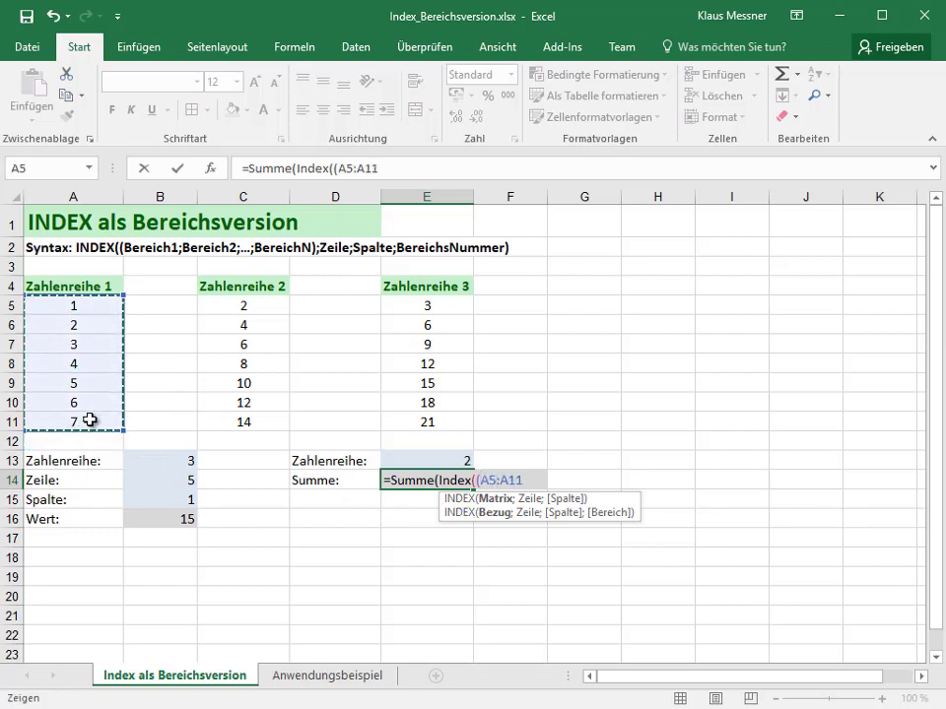
type(";")
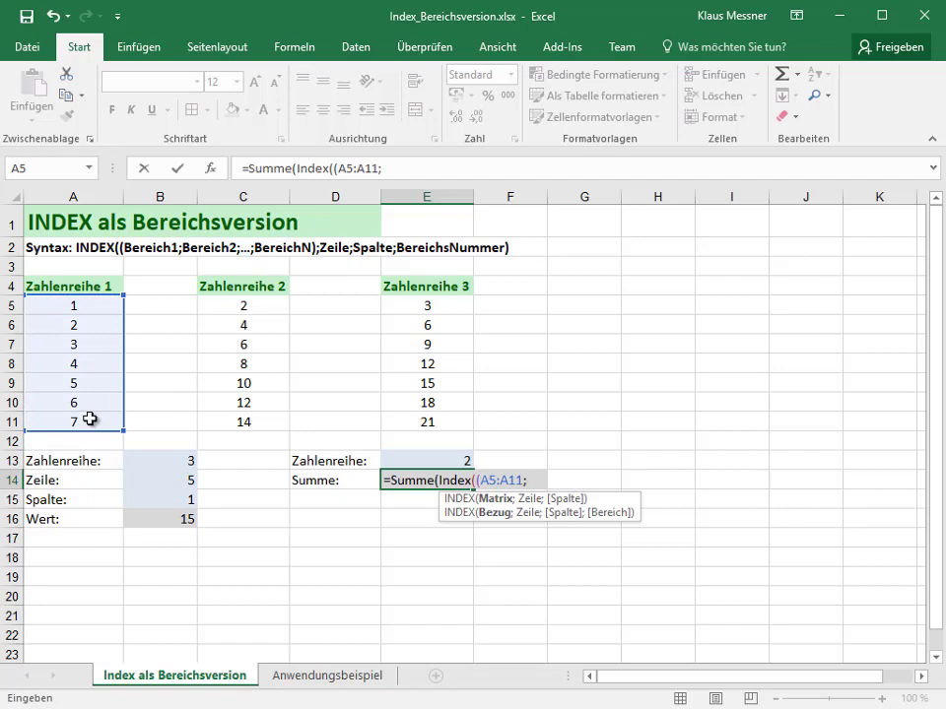
left_click(246, 308)
left_click_drag(245, 308, 243, 425)
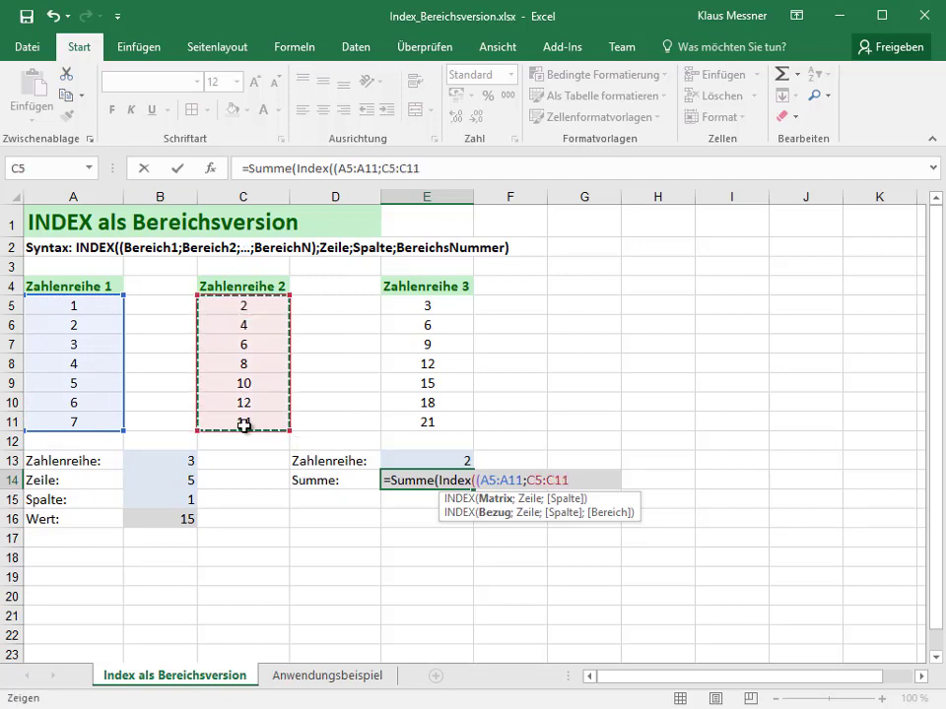
type(";")
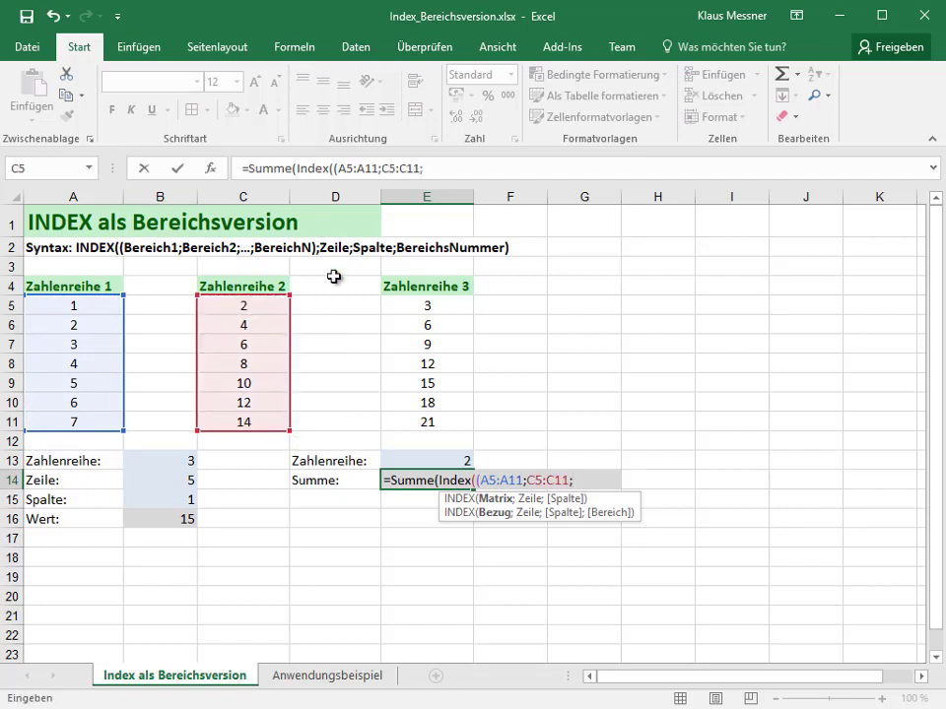
mouse_move(418, 307)
left_mouse_down()
mouse_move(409, 387)
mouse_move(391, 435)
left_mouse_up()
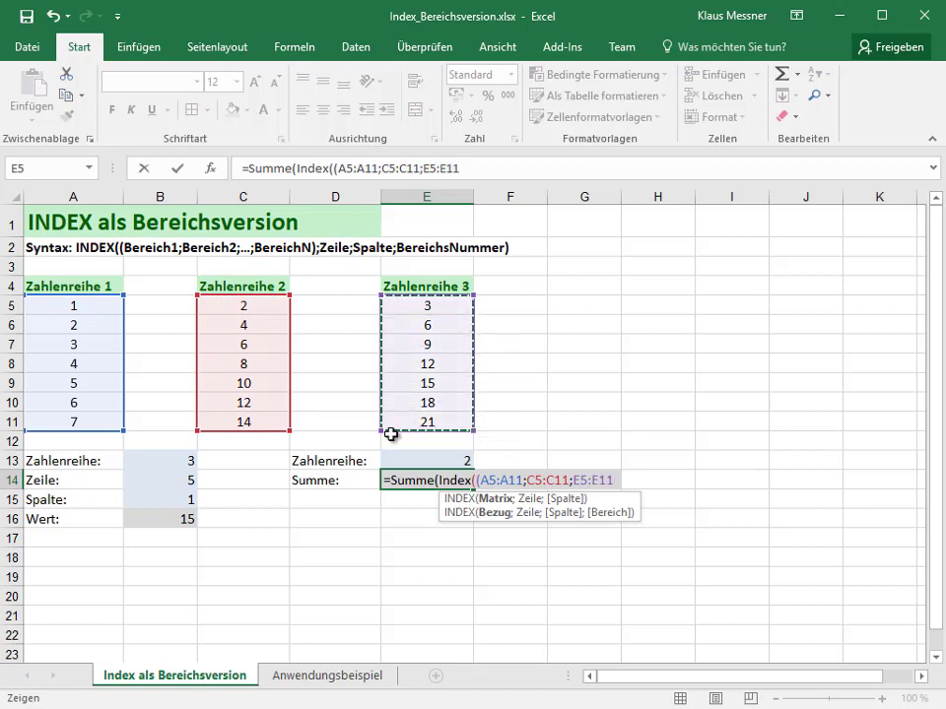
type(")")
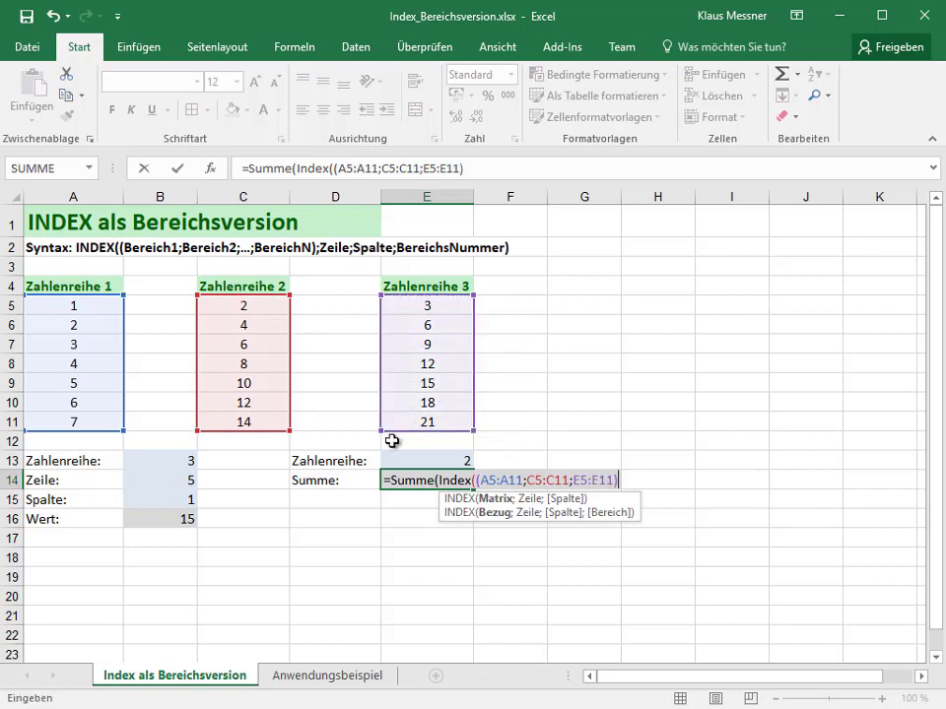
type(";")
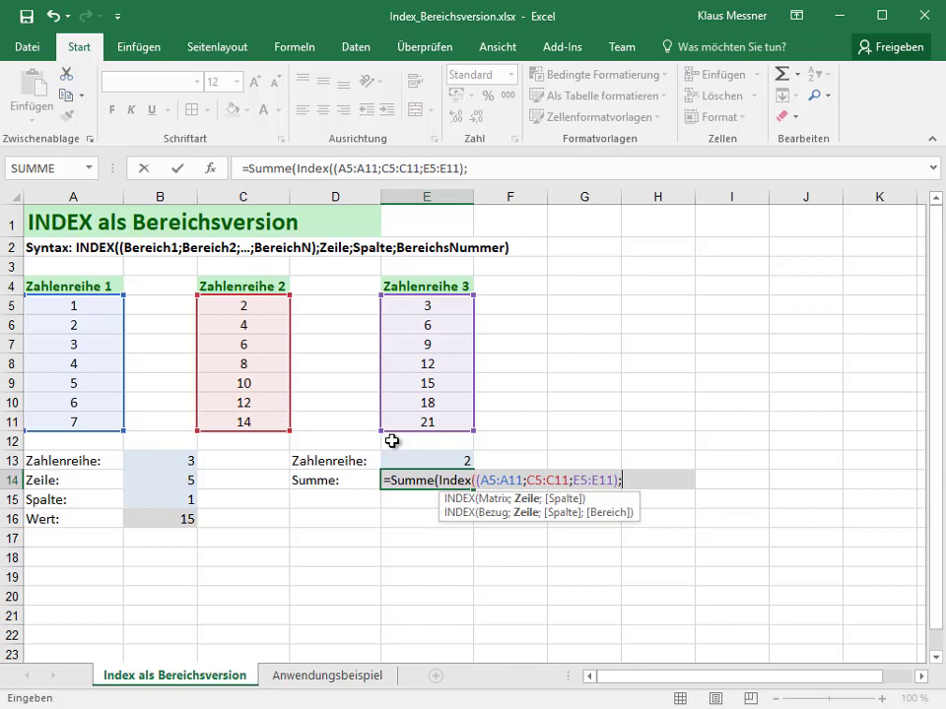
type("0")
type(";")
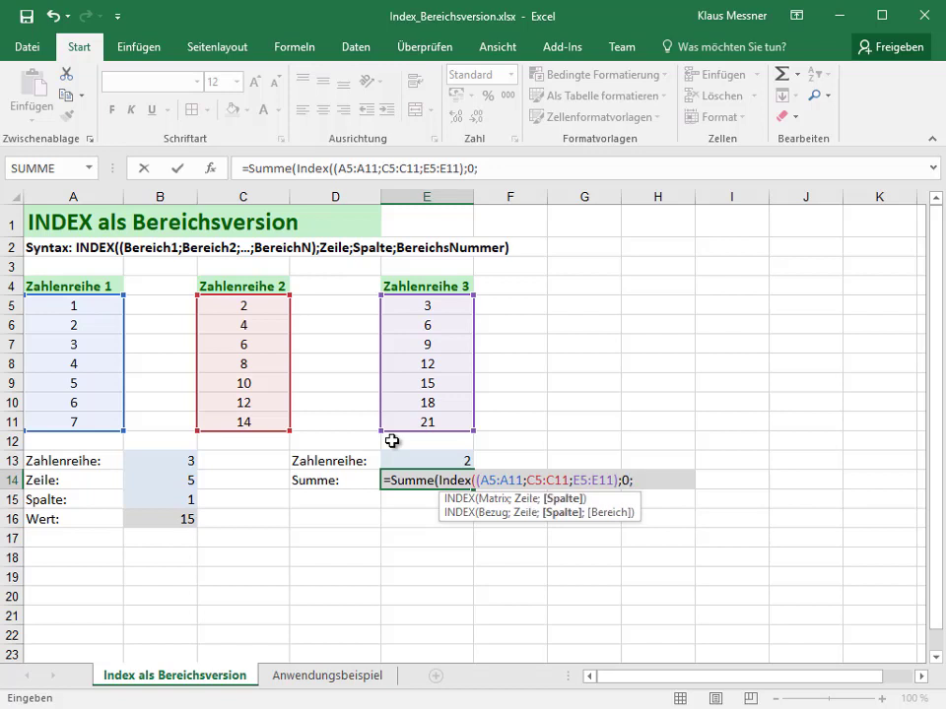
type("1")
type(";")
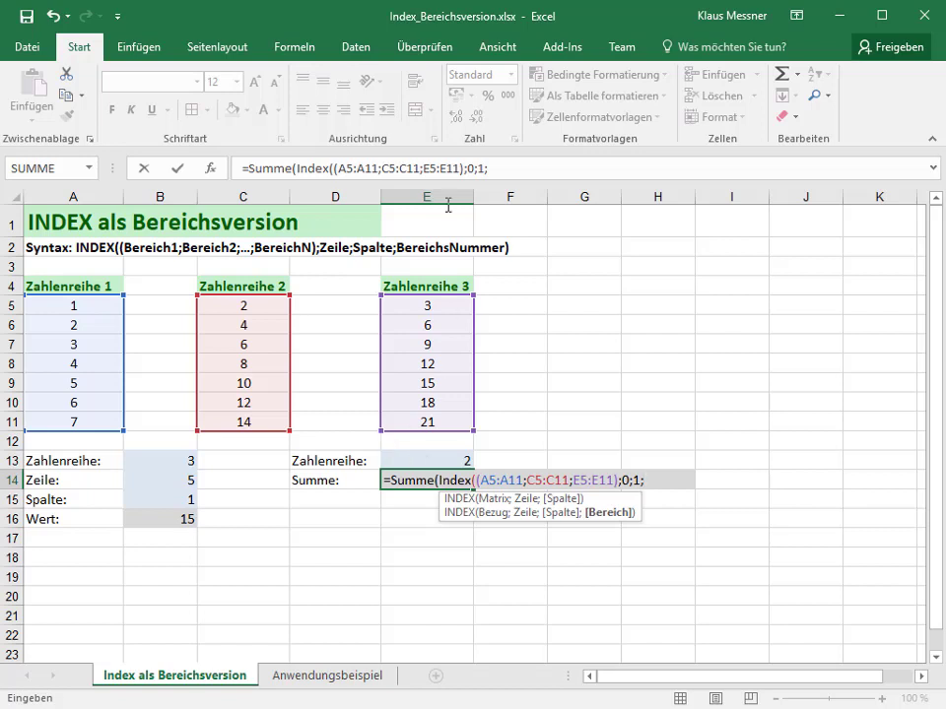
left_click(421, 456)
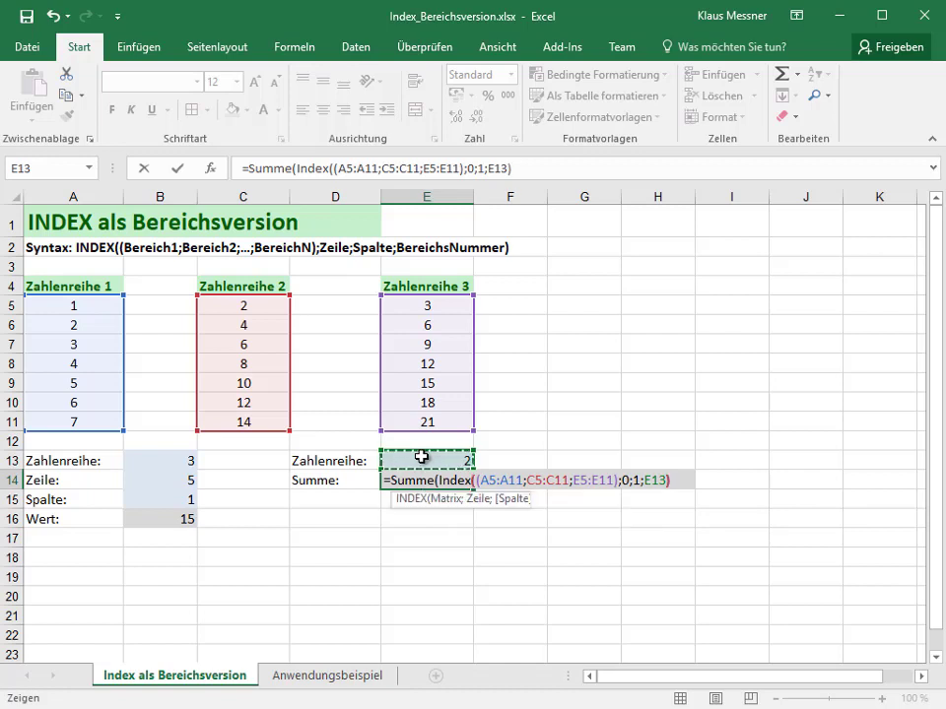
type(")")
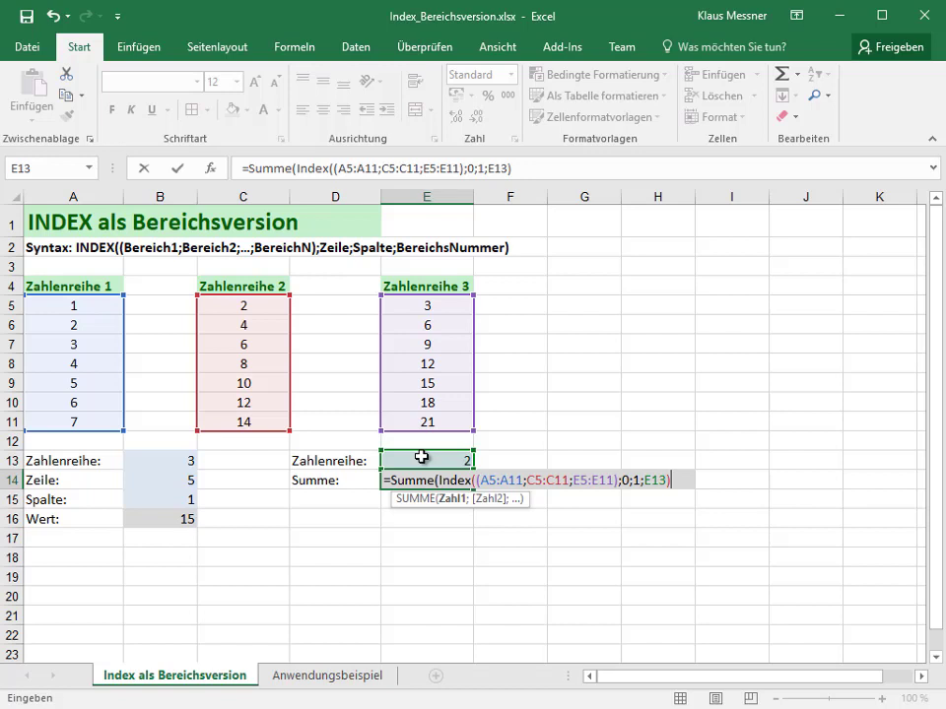
type(")")
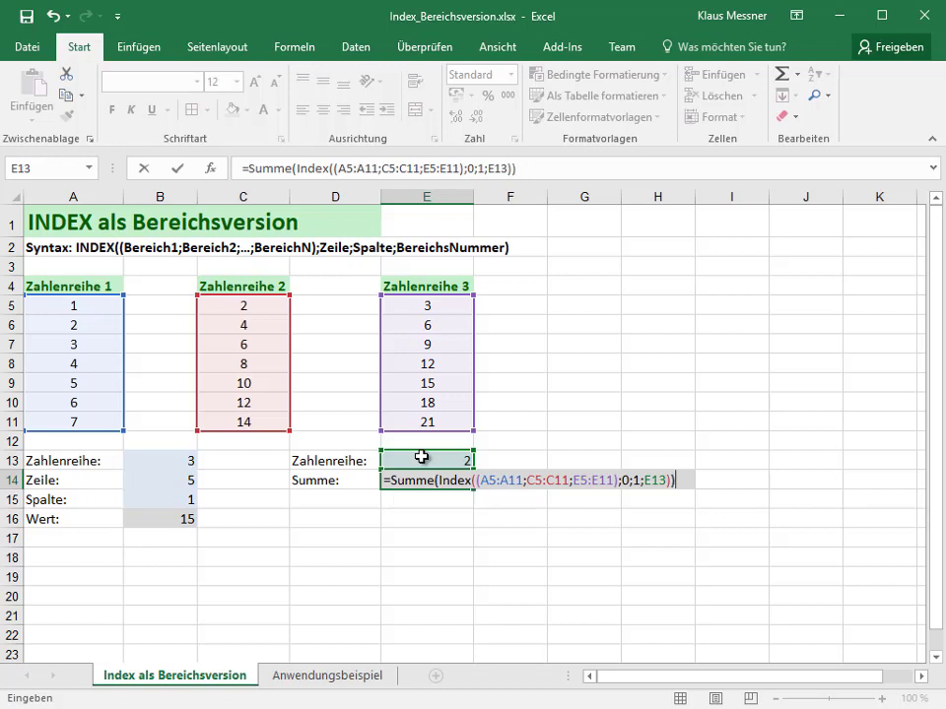
Commit the Summe formula in E14 and review it
key("Return")
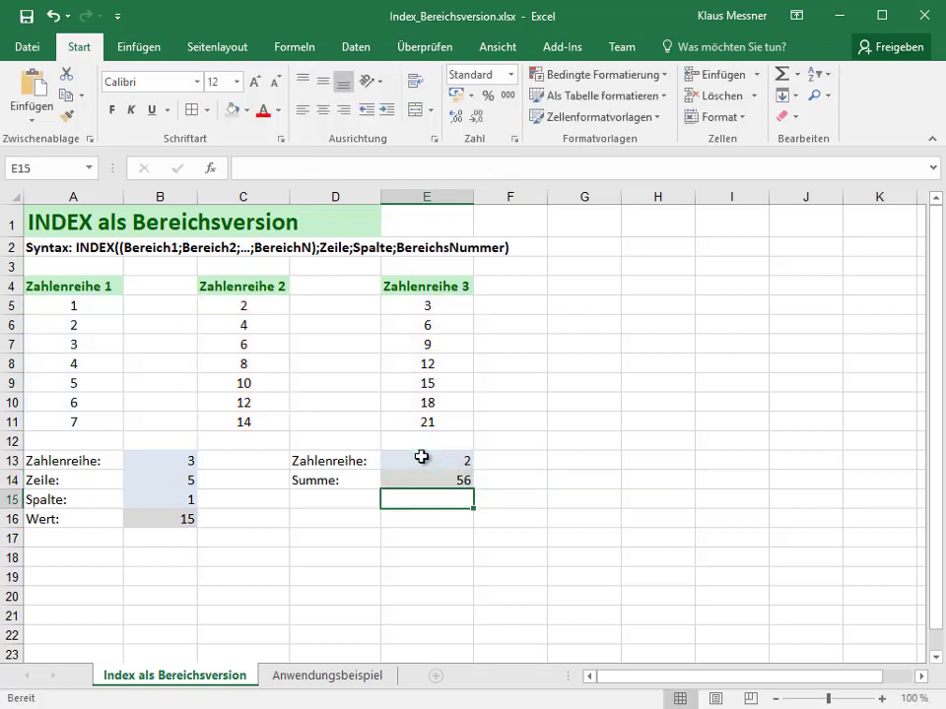
key("Up")
key("Up")
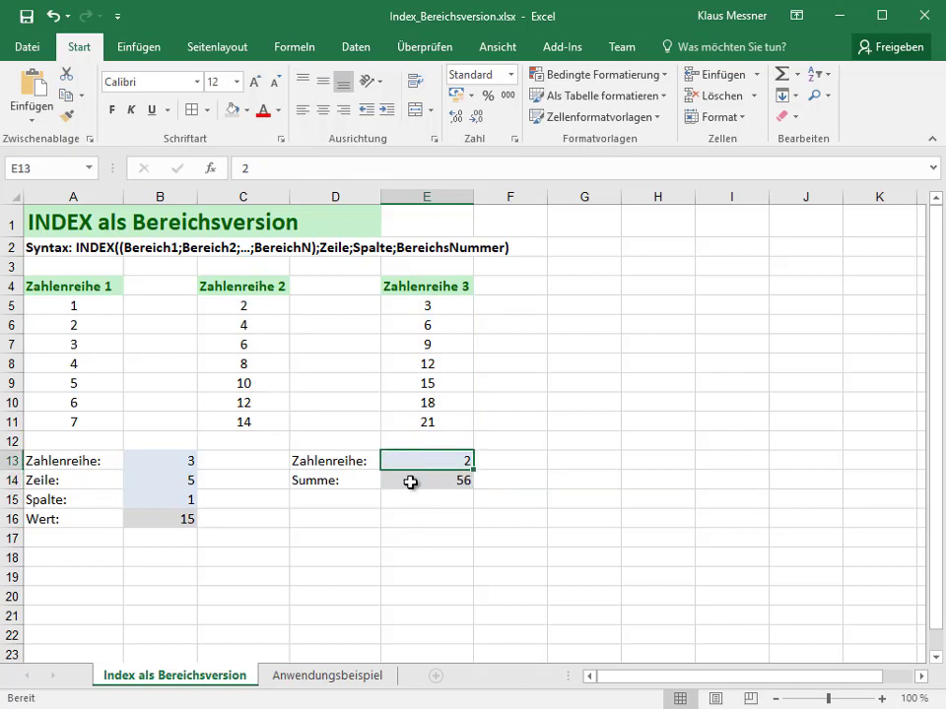
left_click(410, 482)
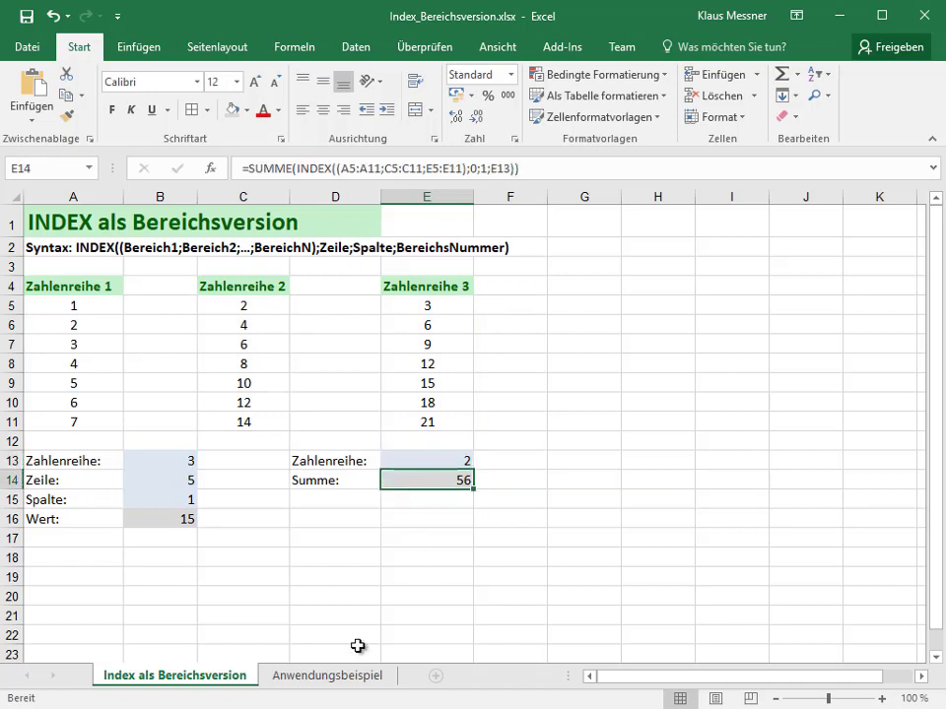
Enter =SUMME(C5:C11) in C12 as the Zahlenreihe 2 total
left_click(228, 438)
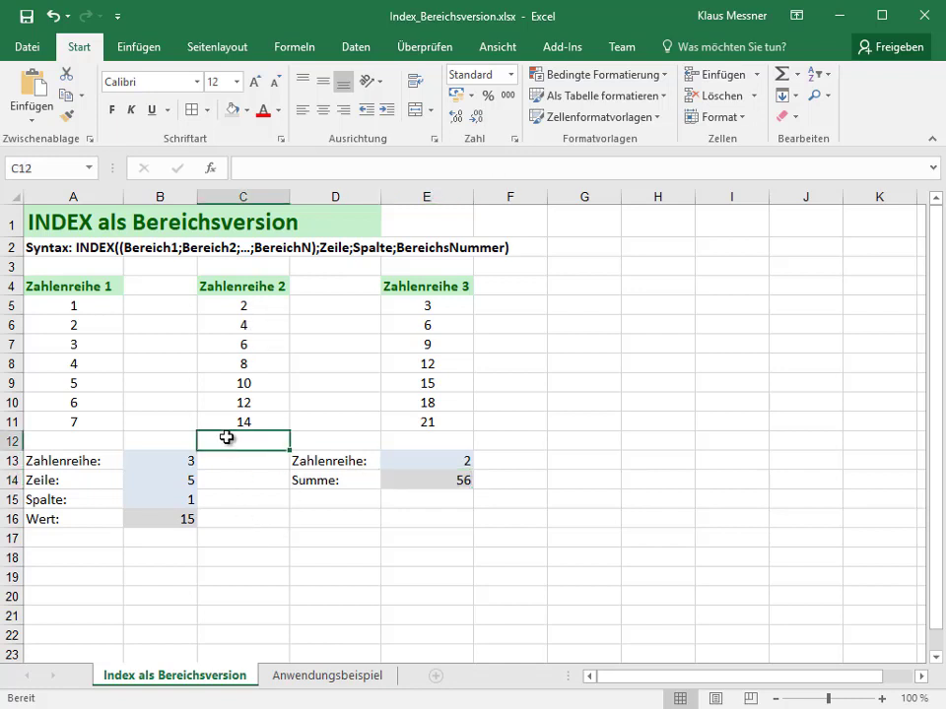
type("=su")
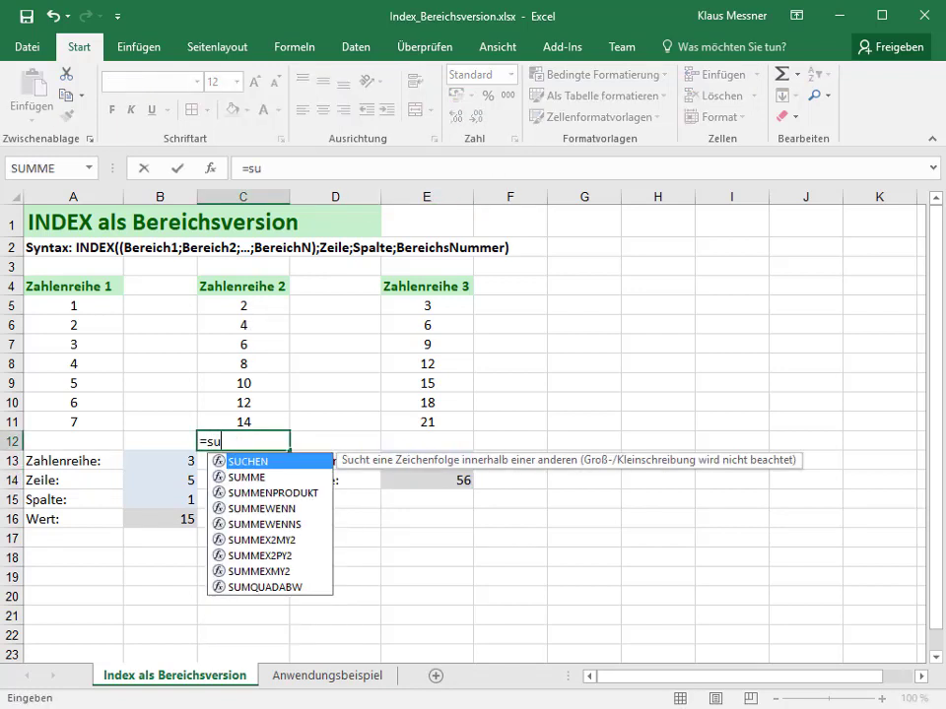
type("mme(")
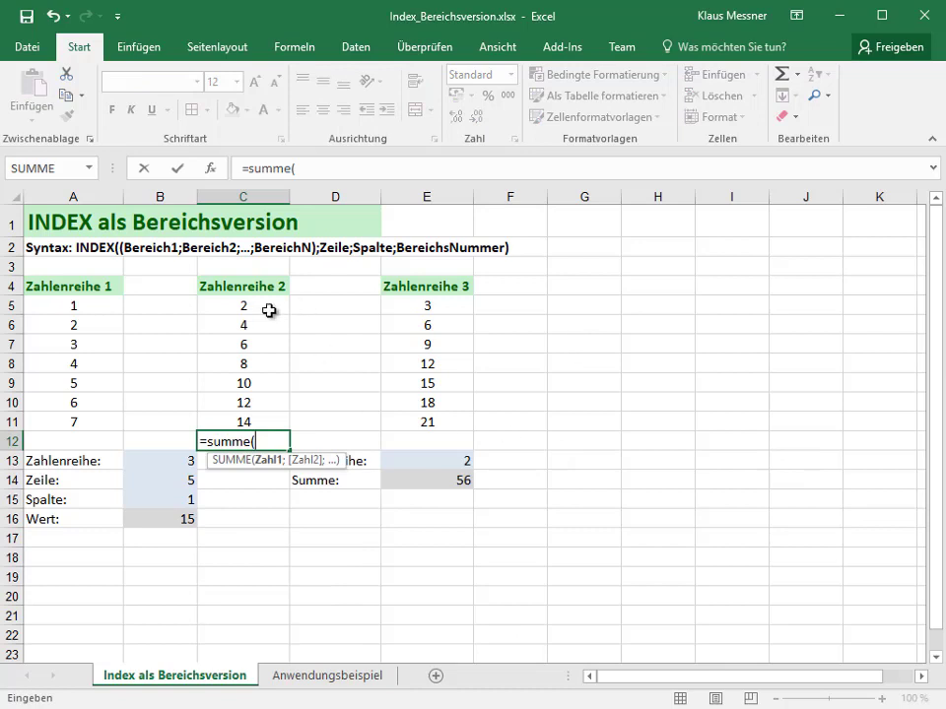
left_click_drag(246, 306, 241, 416)
type(")")
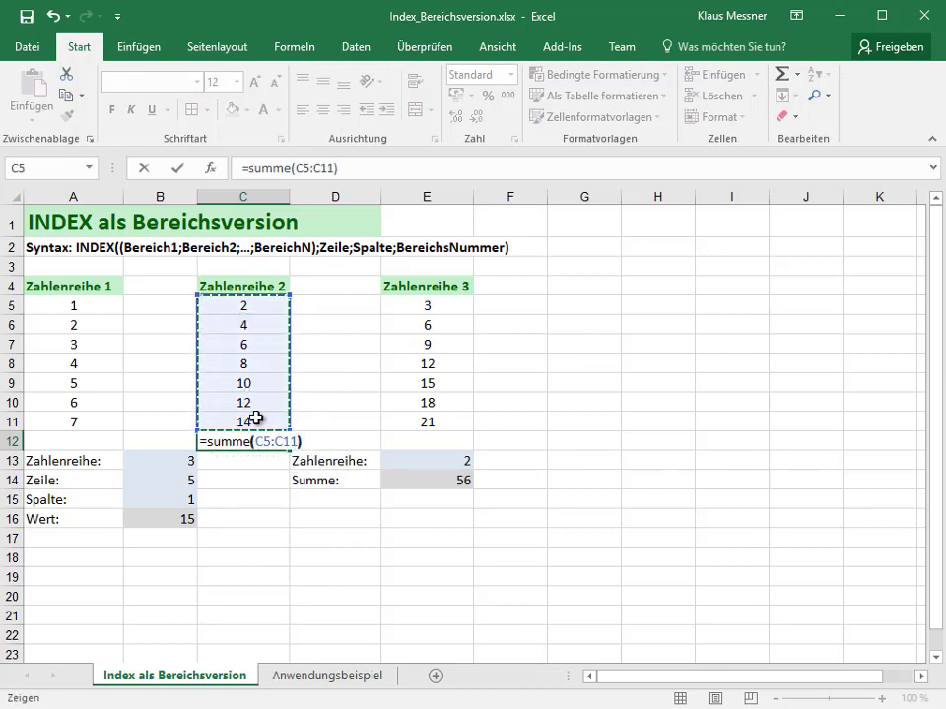
key("Return")
key("Up")
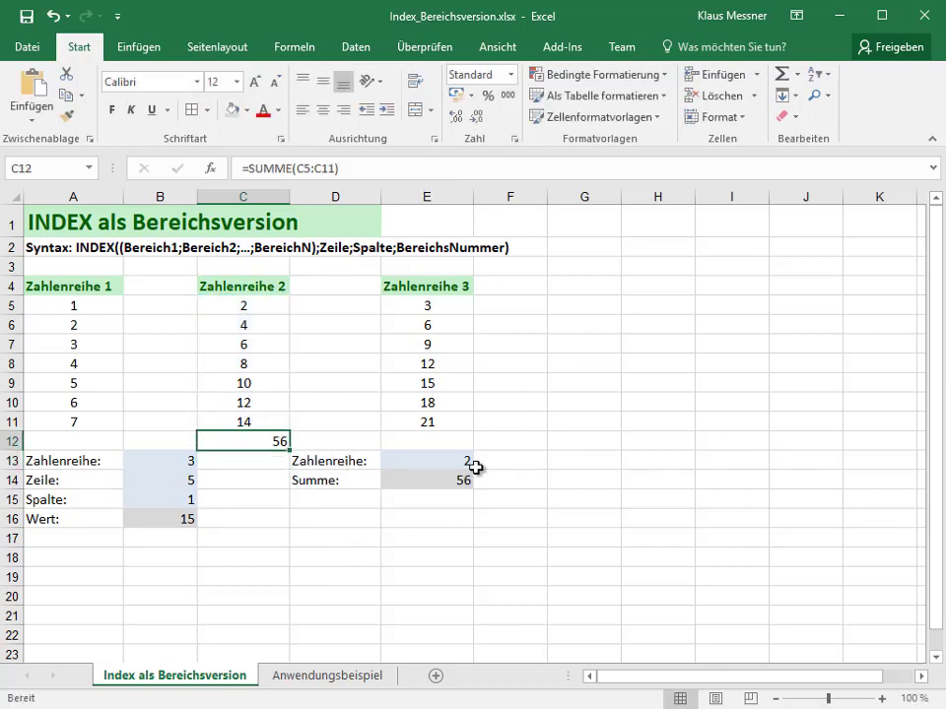
Copy the C12 sum formula into E12 and A12, giving totals 84 and 28
key("ctrl+c")
left_click(426, 440)
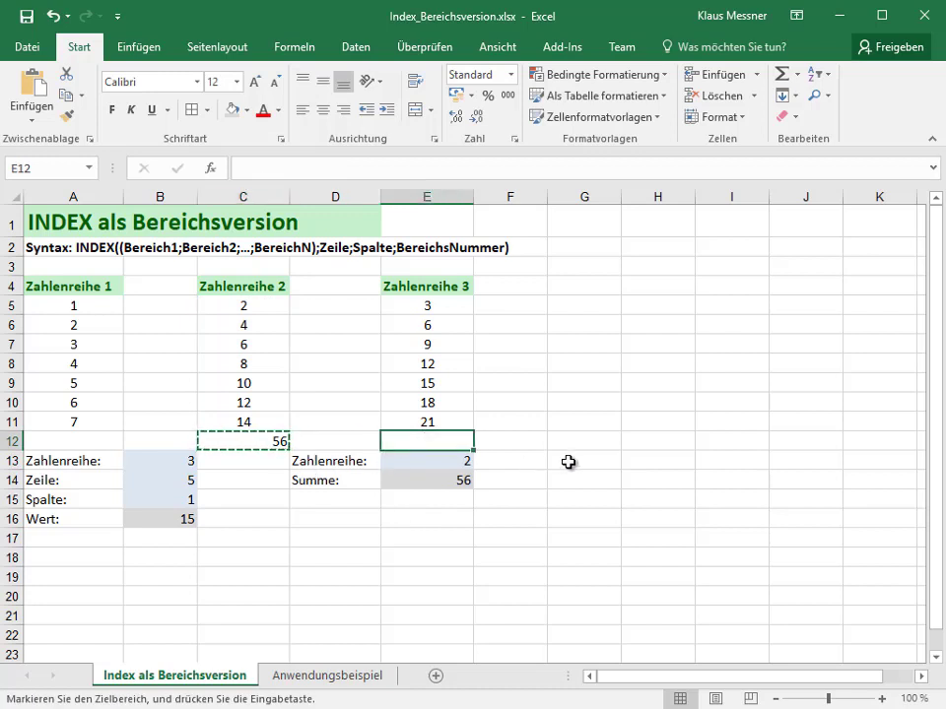
key("ctrl+v")
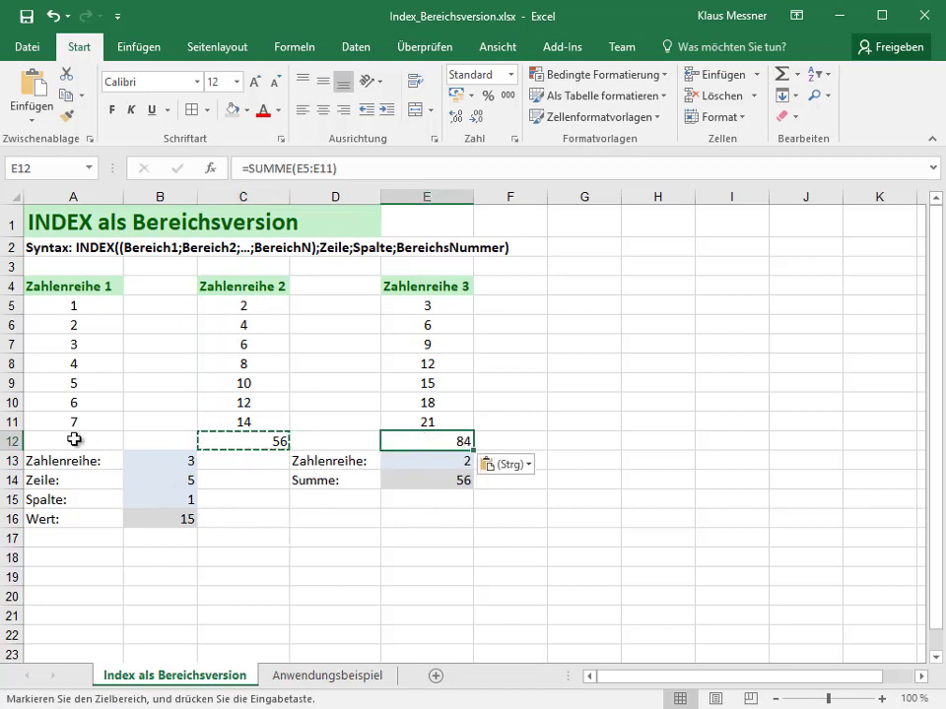
left_click(49, 440)
key("ctrl+v")
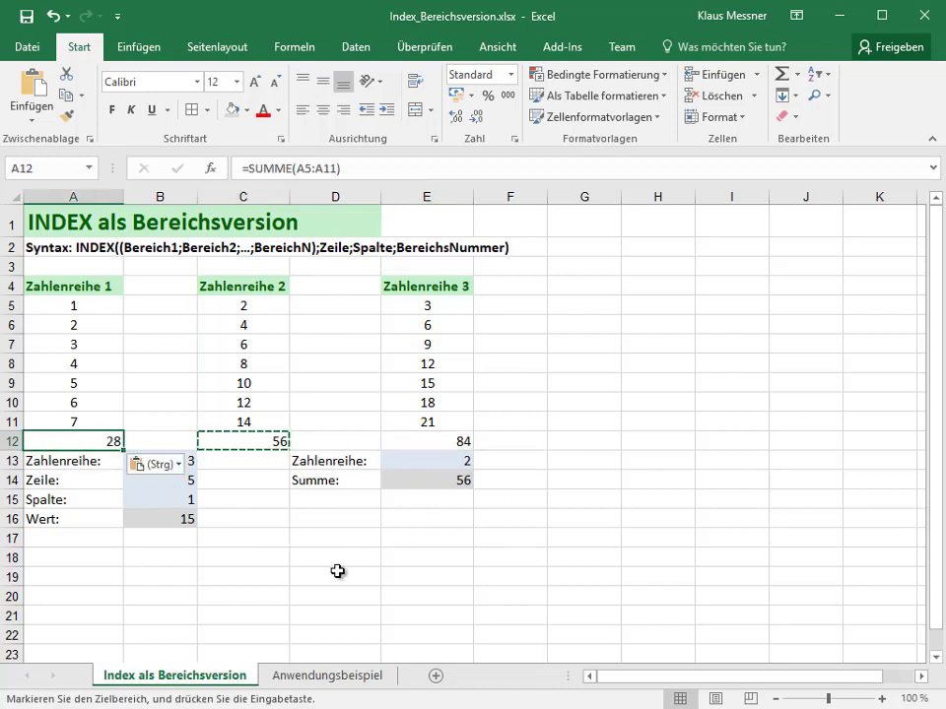
key("Escape")
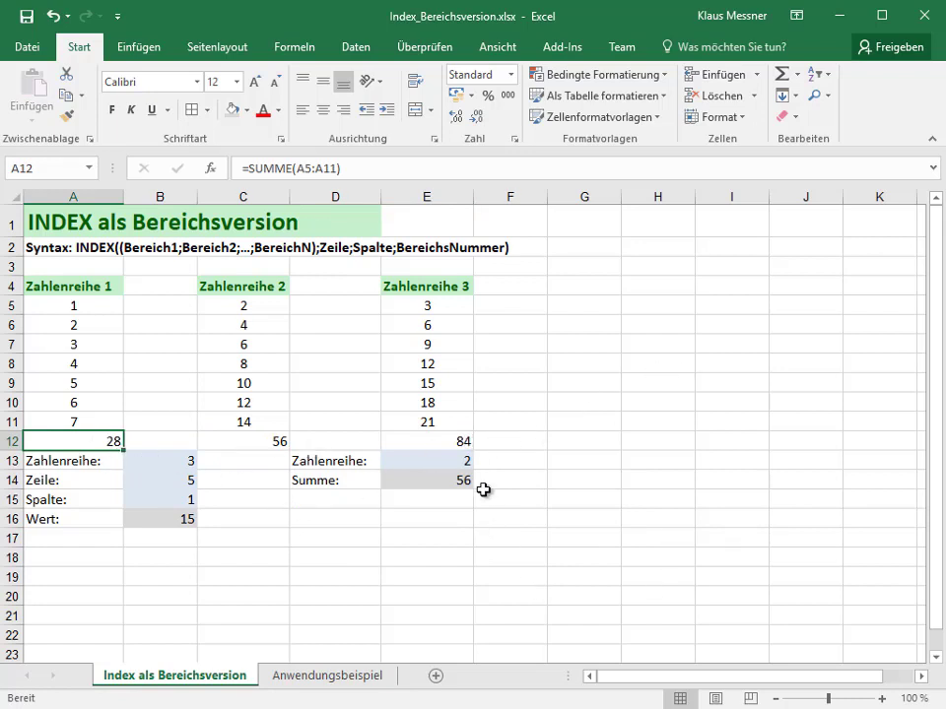
left_click(443, 460)
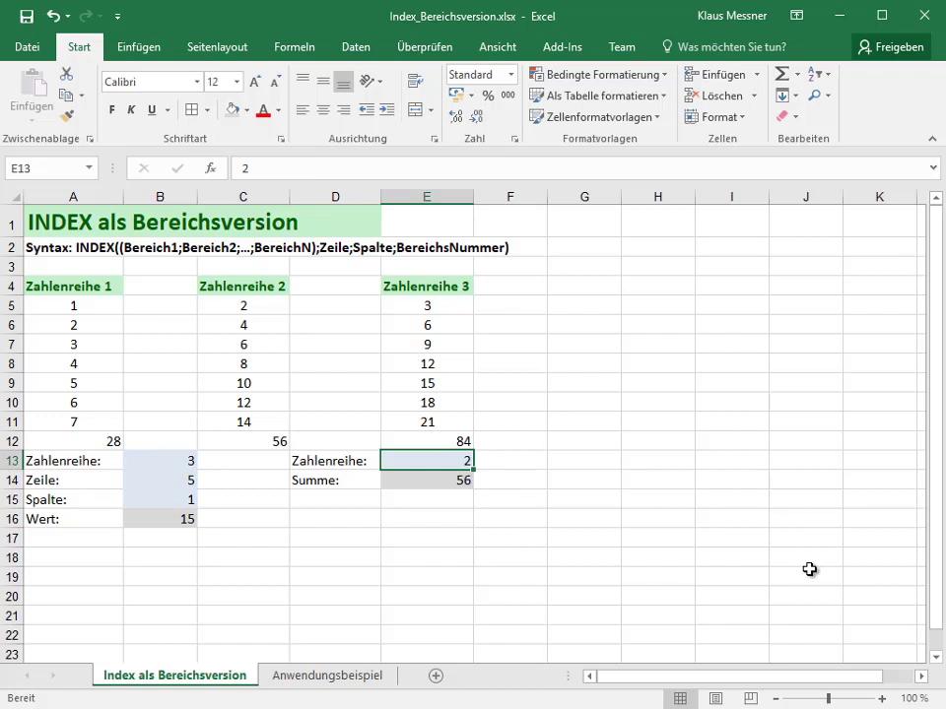
Enter 1, then 3 as the Zahlenreihe in E13, so Summe shows 84
type("1")
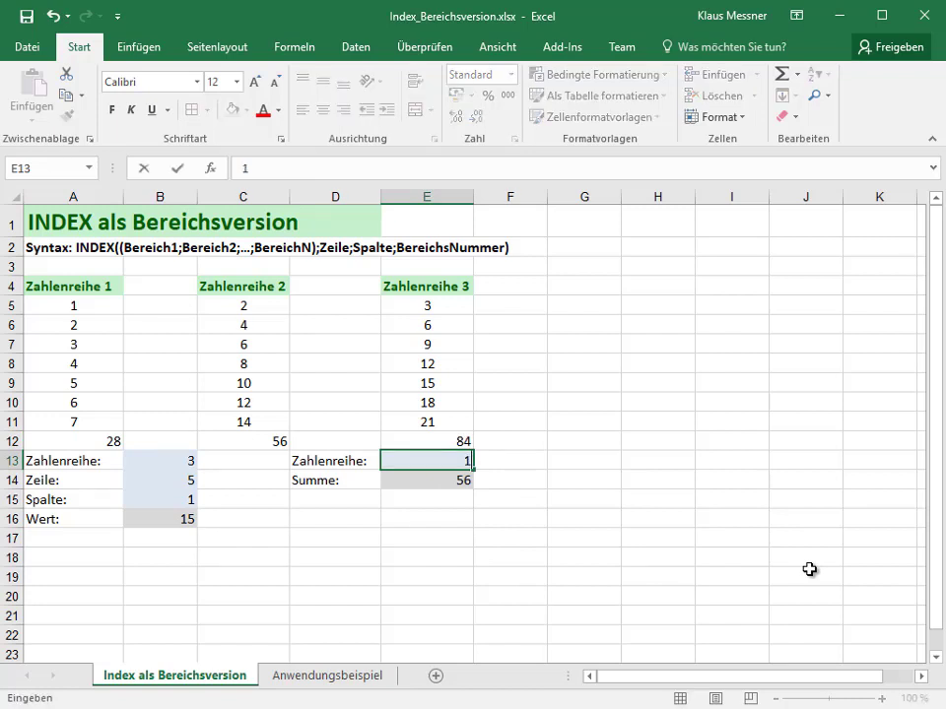
key("Return")
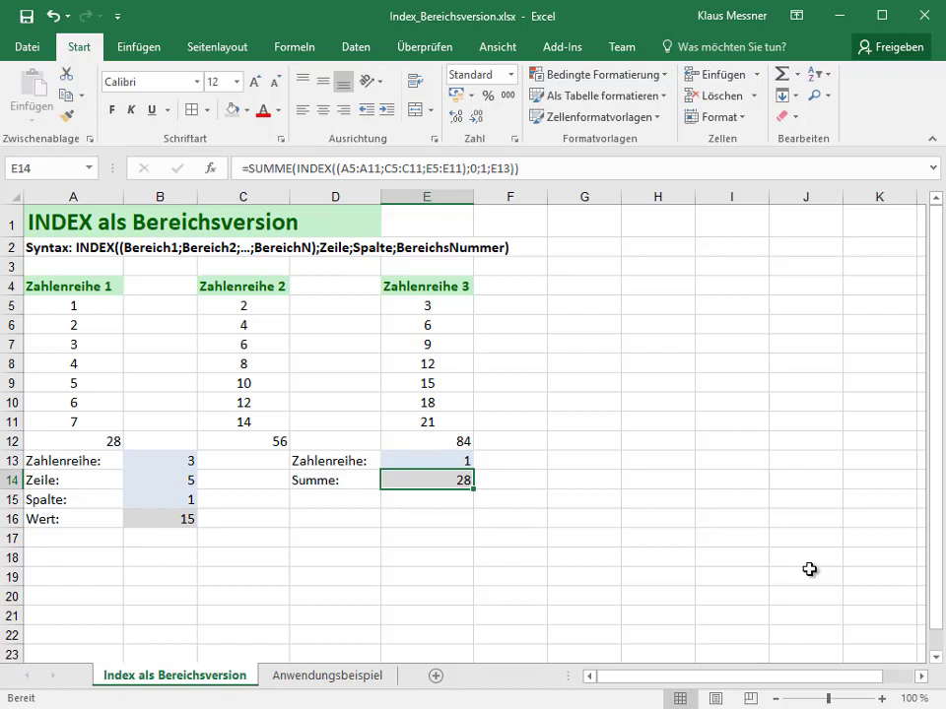
key("Up")
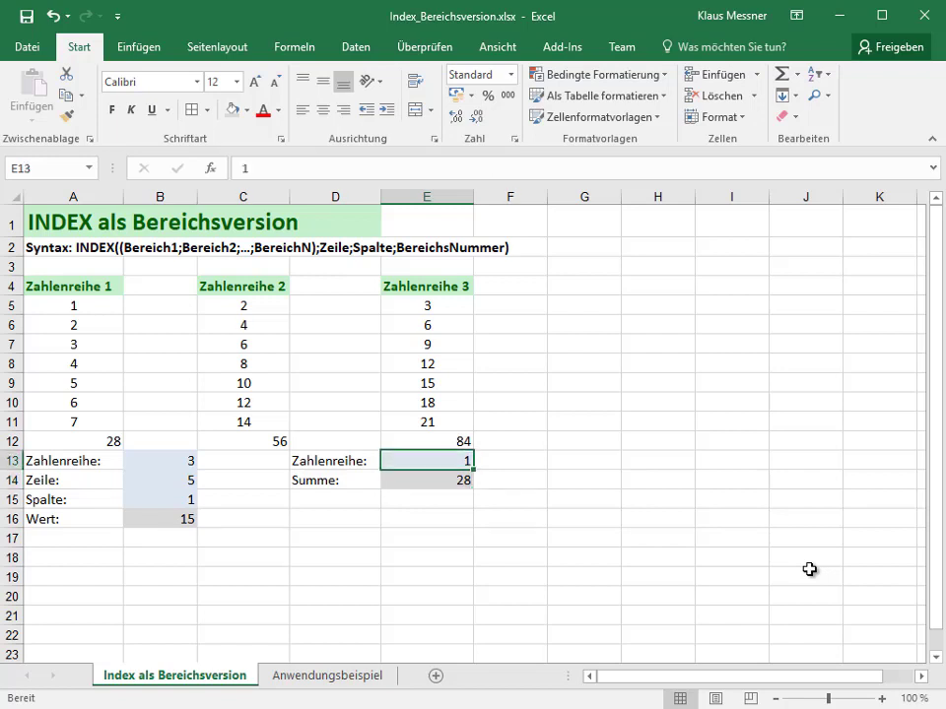
type("3")
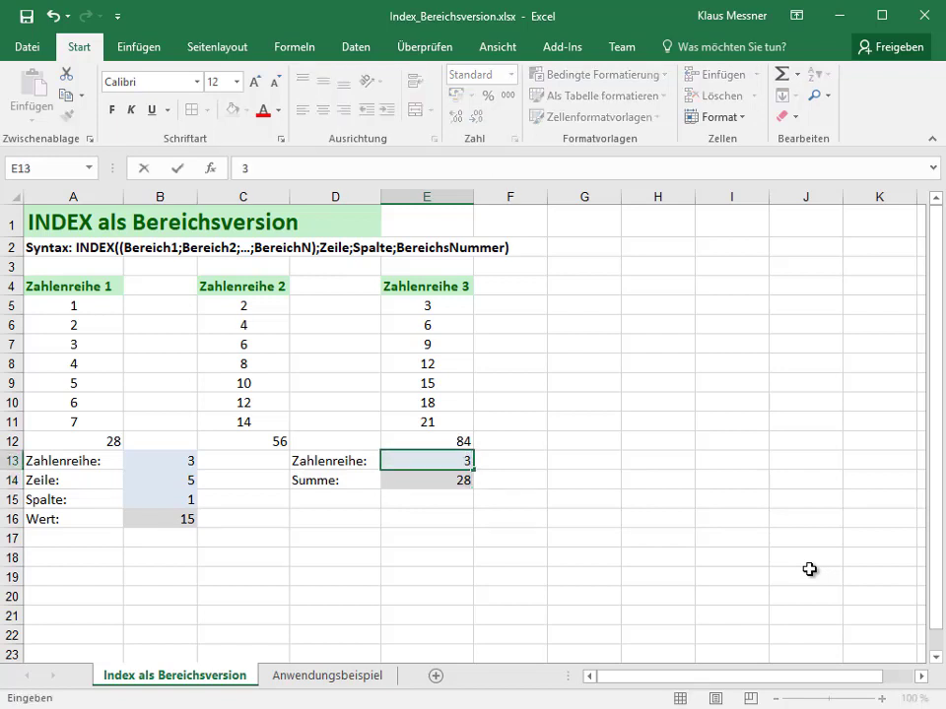
key("Return")
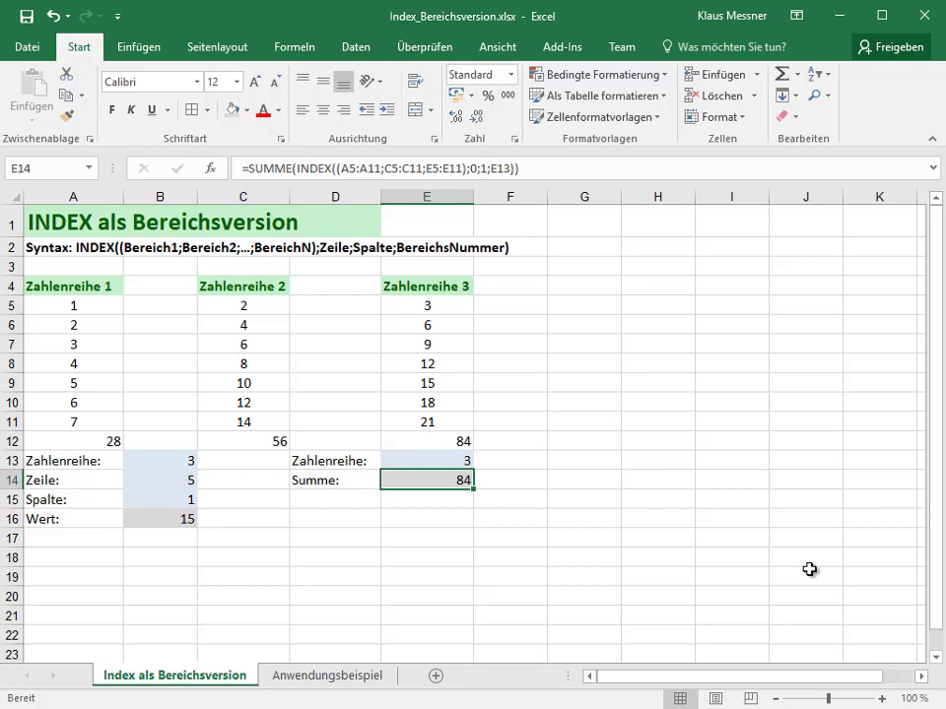
left_click(335, 576)
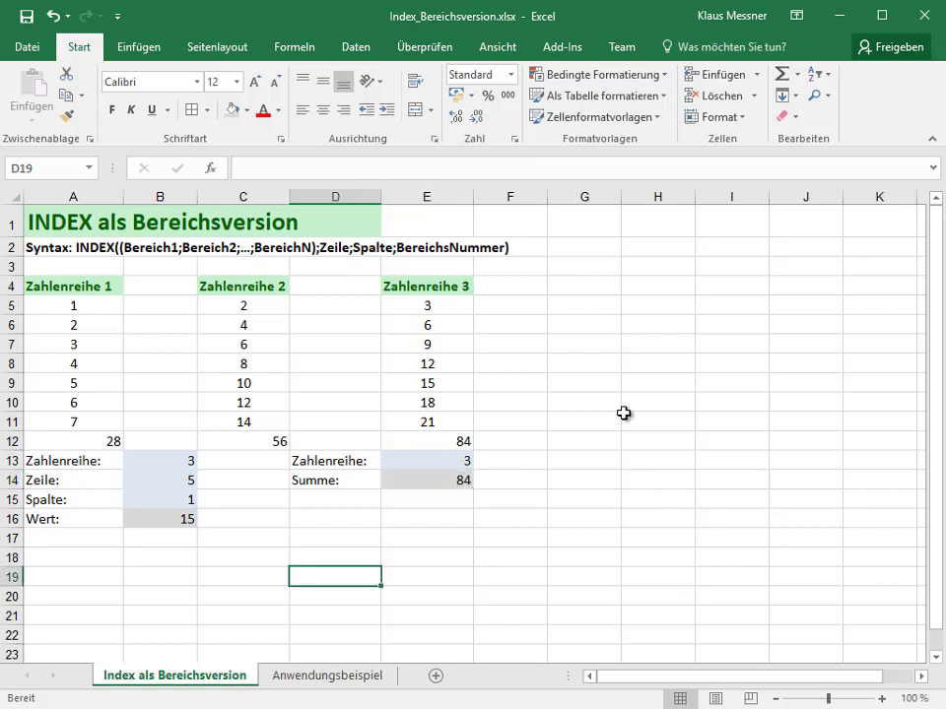
Switch to the Anwendungsbeispiel sheet and point out package sizes 10, 20, 40 and prices B6:B8
left_click(312, 680)
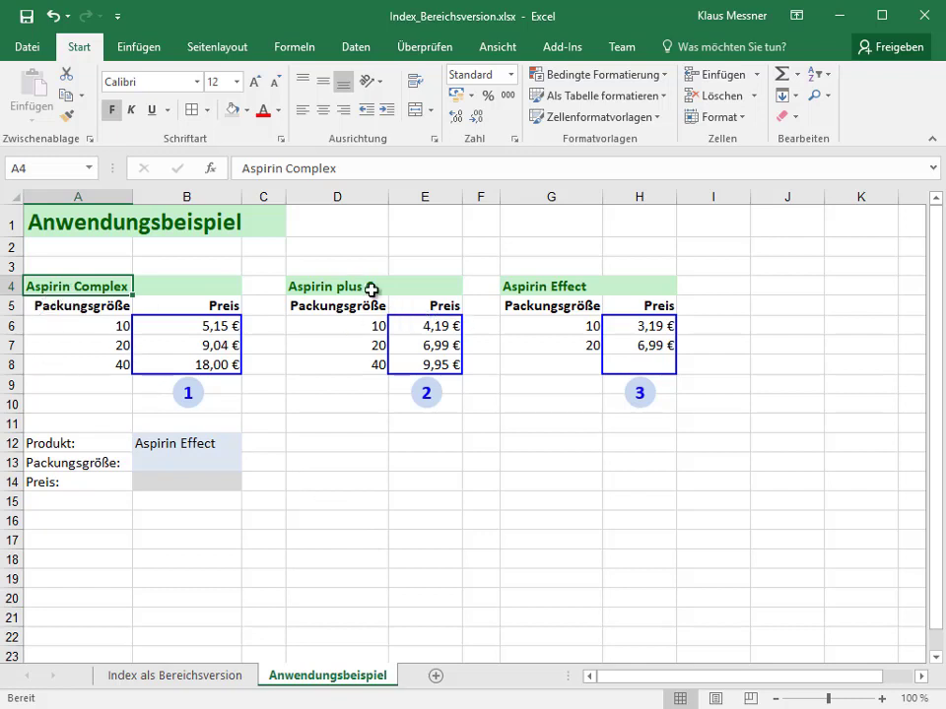
left_click(87, 328)
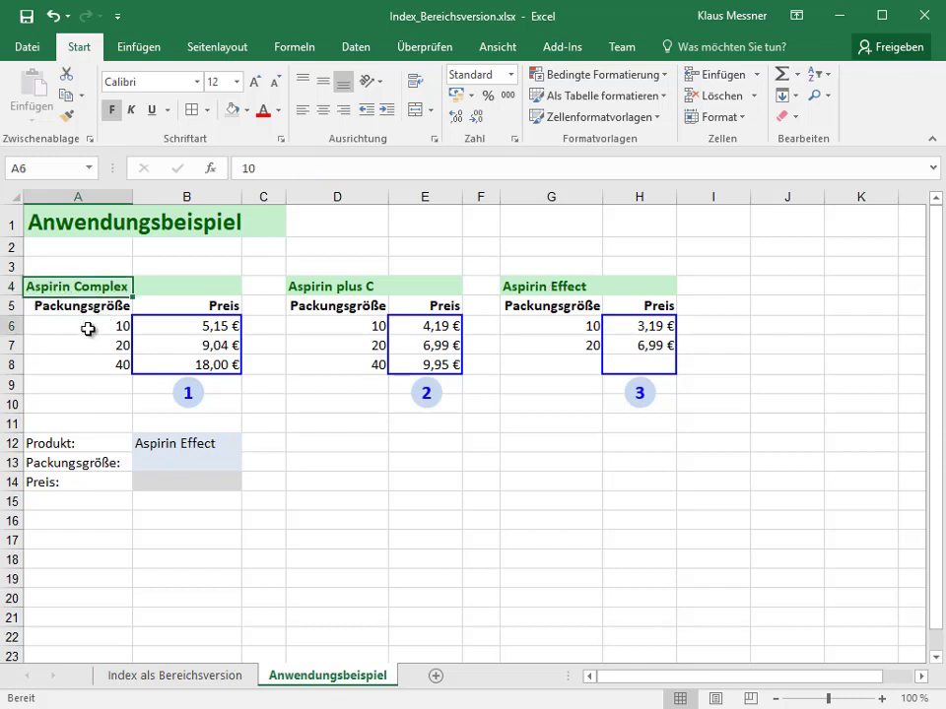
left_click(61, 347)
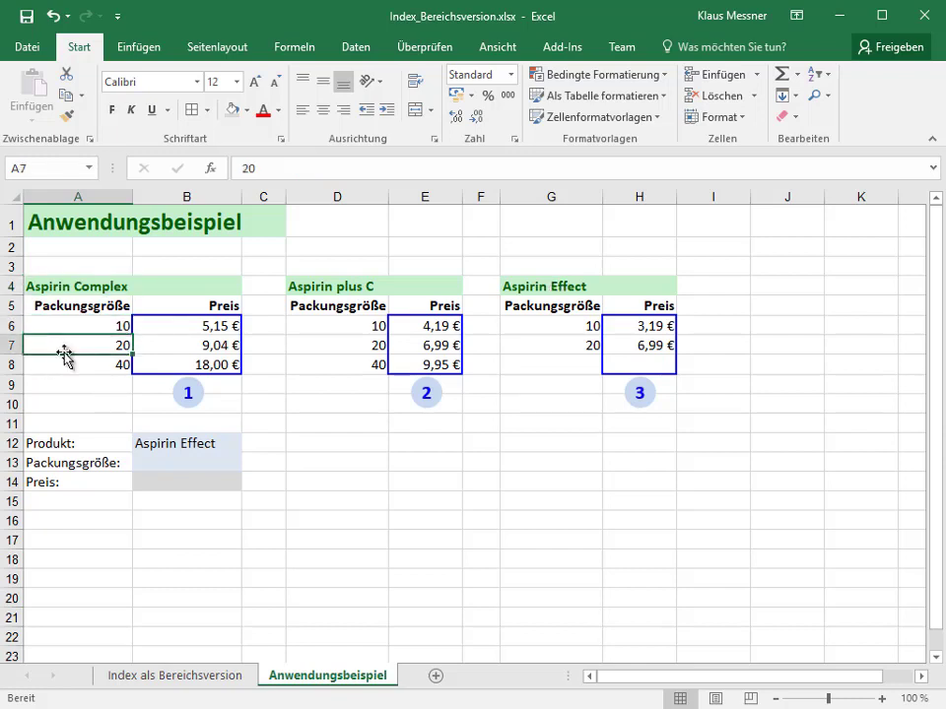
left_click(74, 366)
left_click_drag(209, 326, 218, 365)
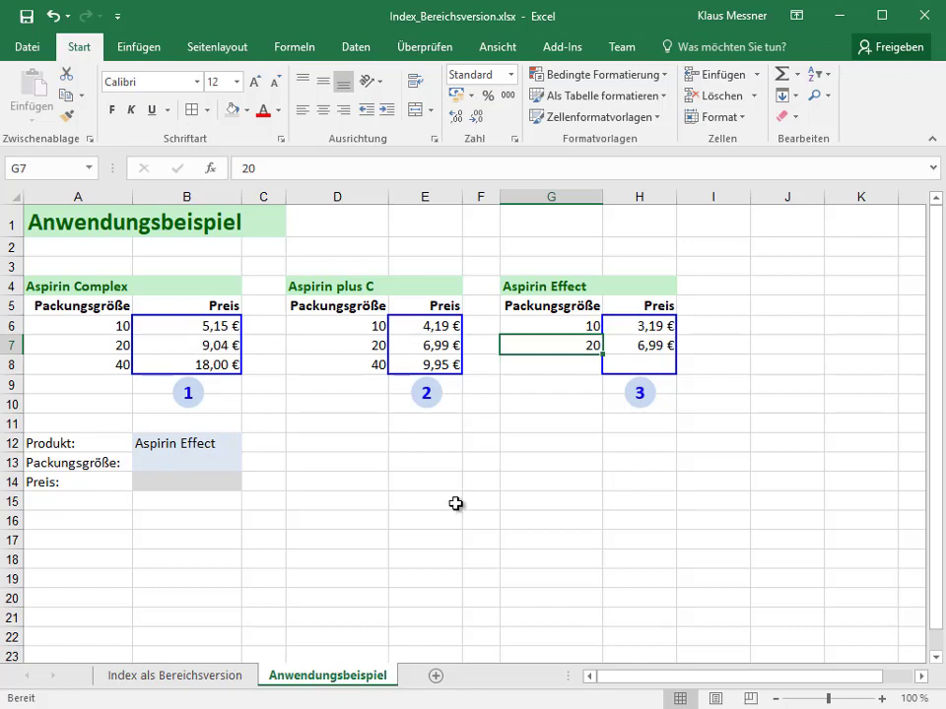
Choose Aspirin Complex from B12's product dropdown and review the Packungsgröße and Preis cells
left_click(172, 446)
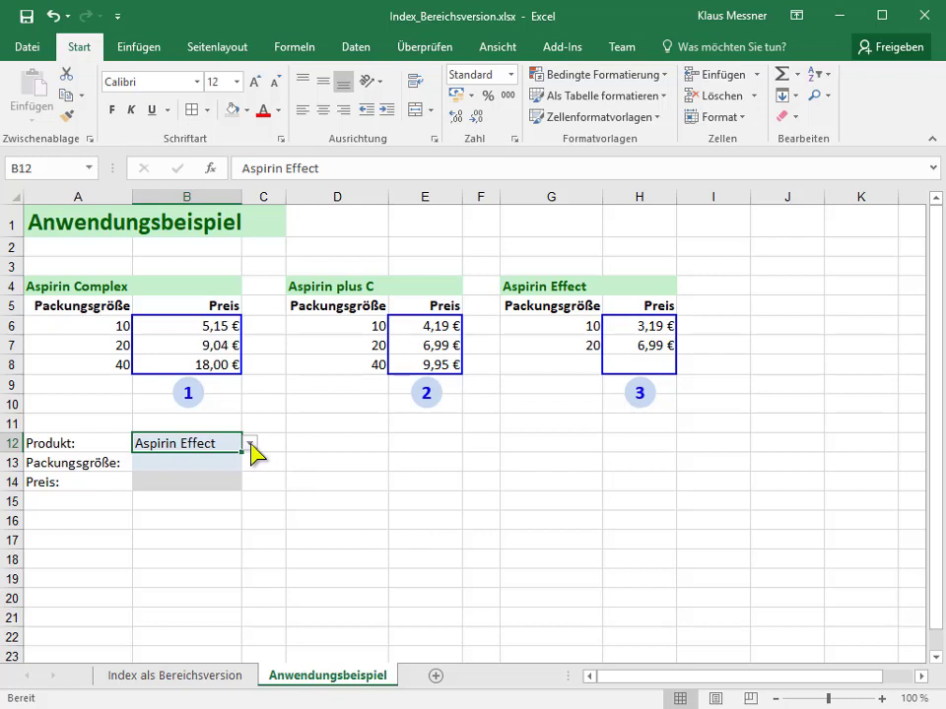
left_click(252, 446)
left_click(252, 445)
left_click(253, 445)
left_click(211, 455)
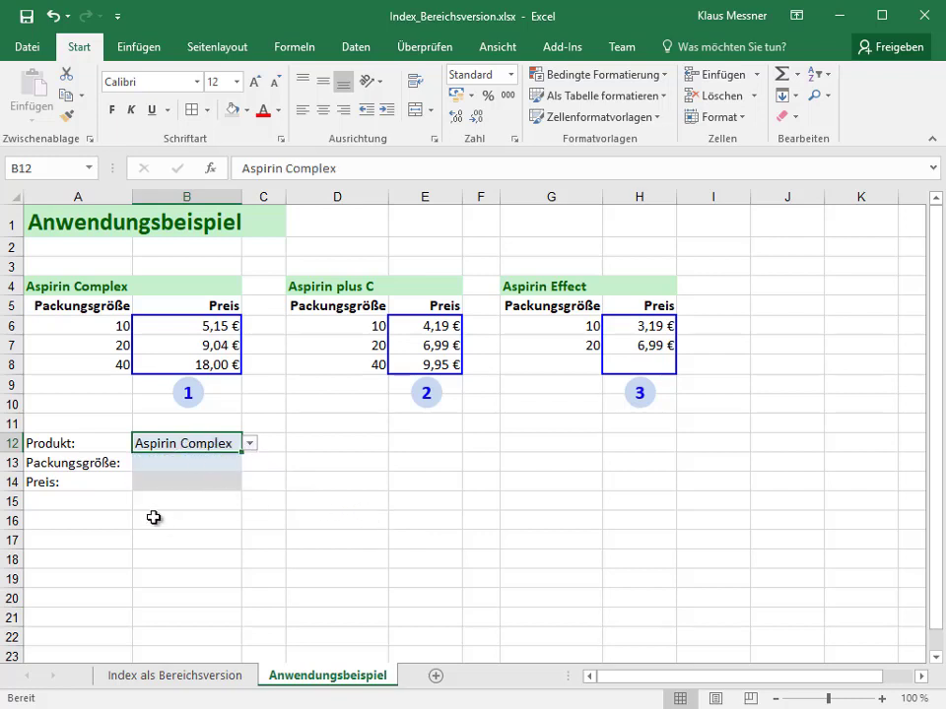
left_click(153, 462)
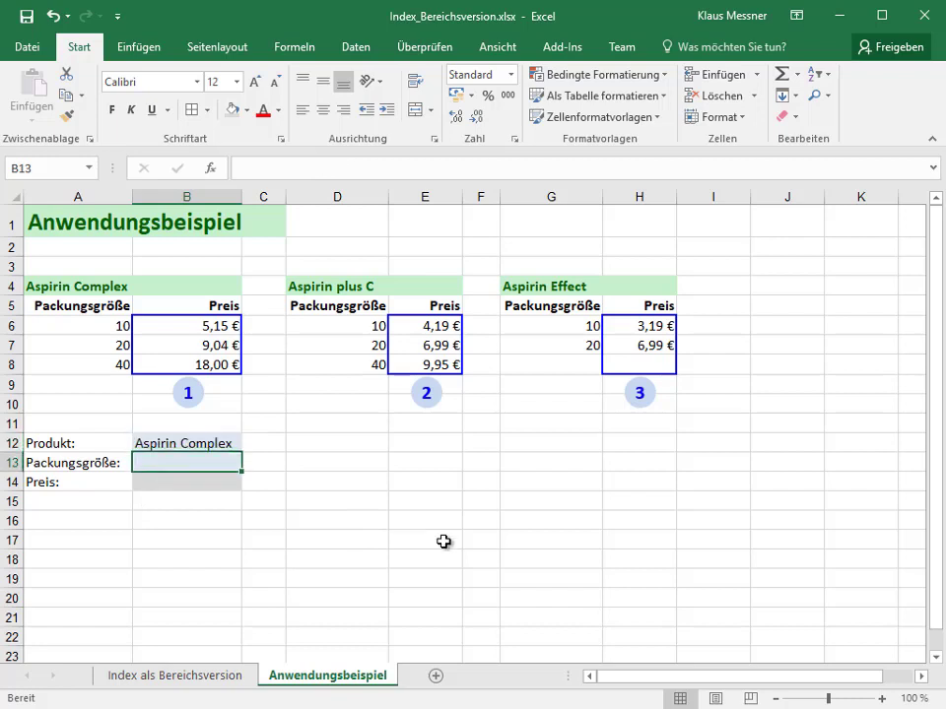
left_click(172, 483)
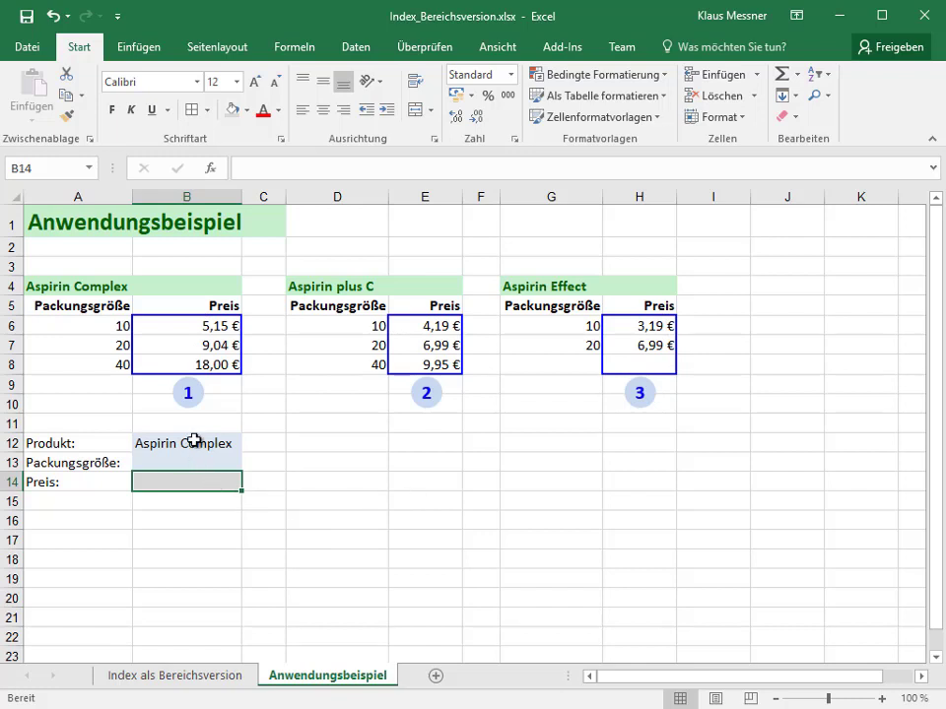
left_click(192, 442)
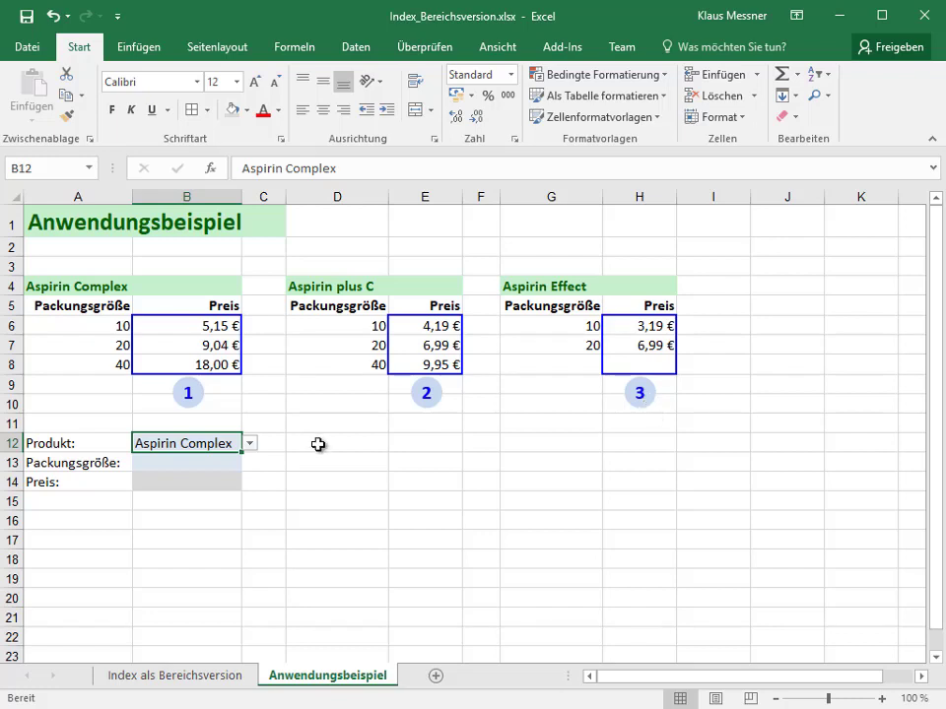
left_click(318, 445)
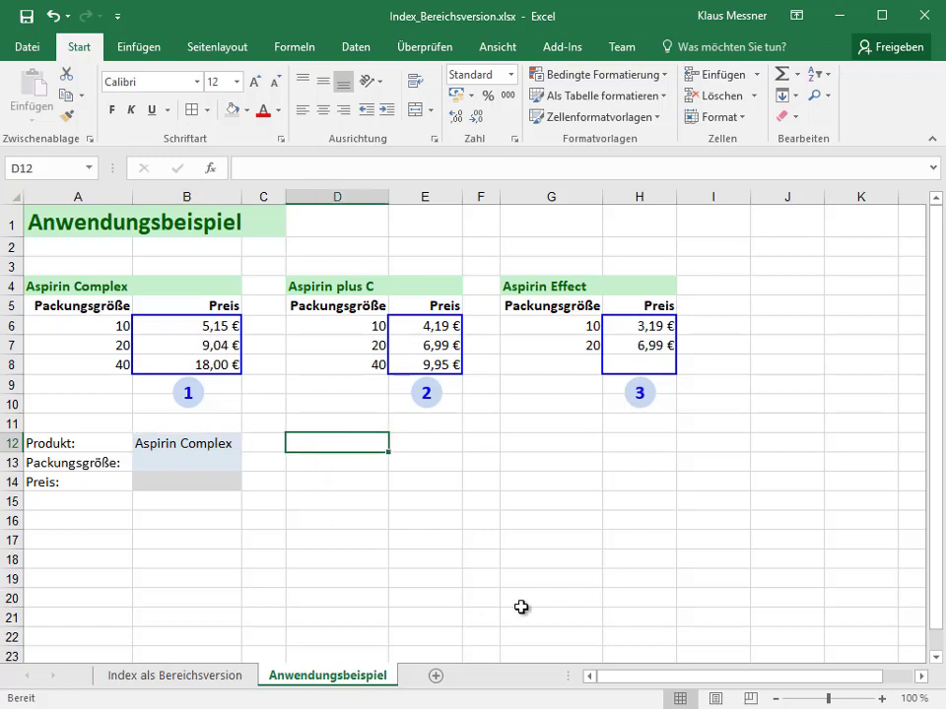
Enter =VERGLEICH(B12;A4:H4;0) in D12 with exact match, returning 1 for Aspirin Complex
type("=Verg")
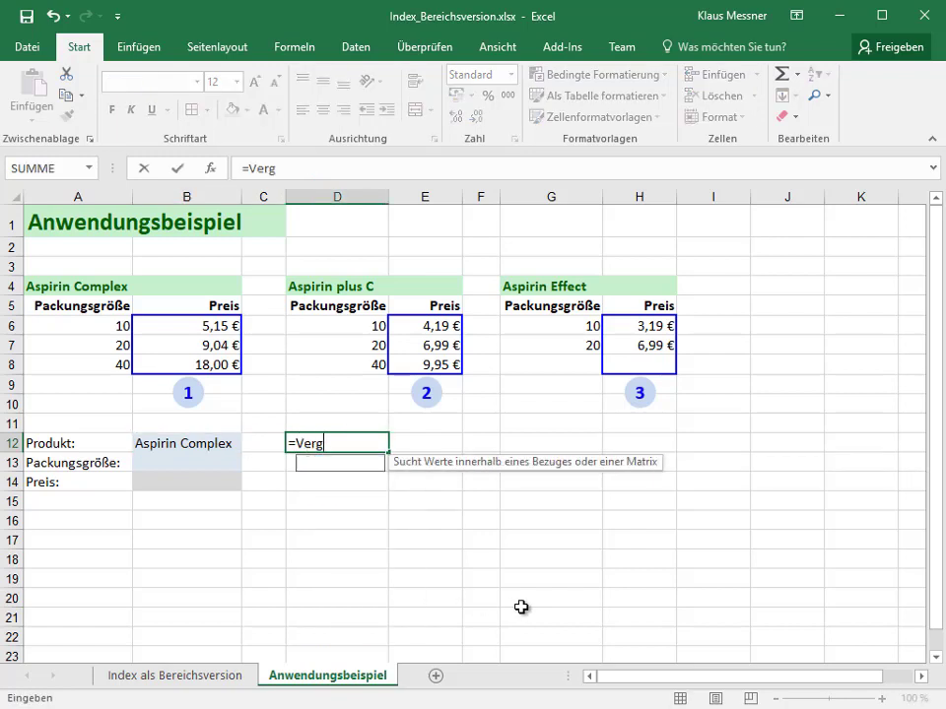
type("leich(")
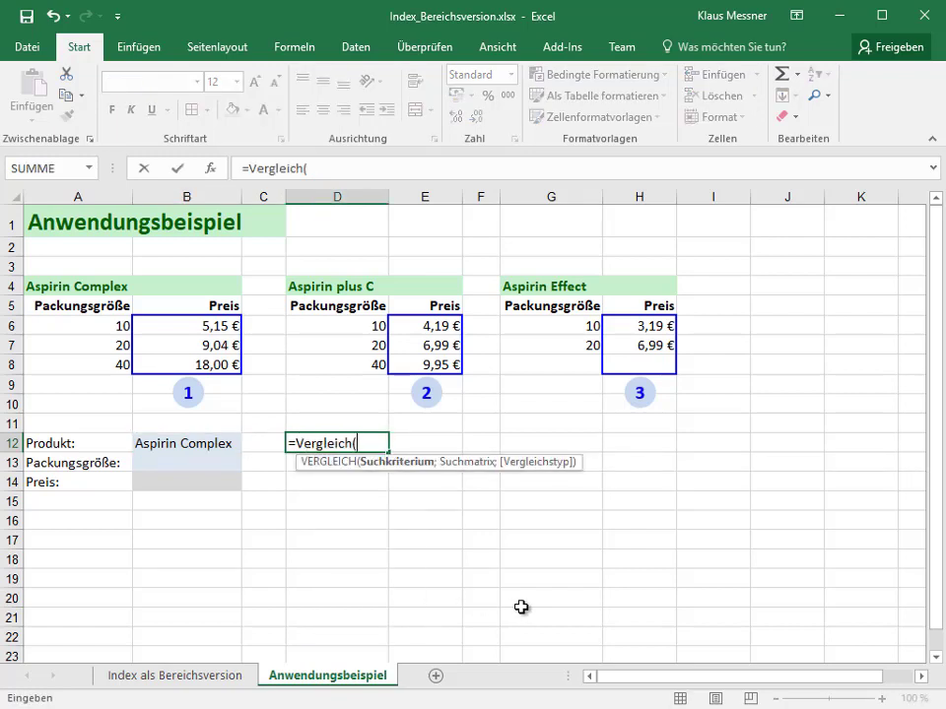
left_click(162, 444)
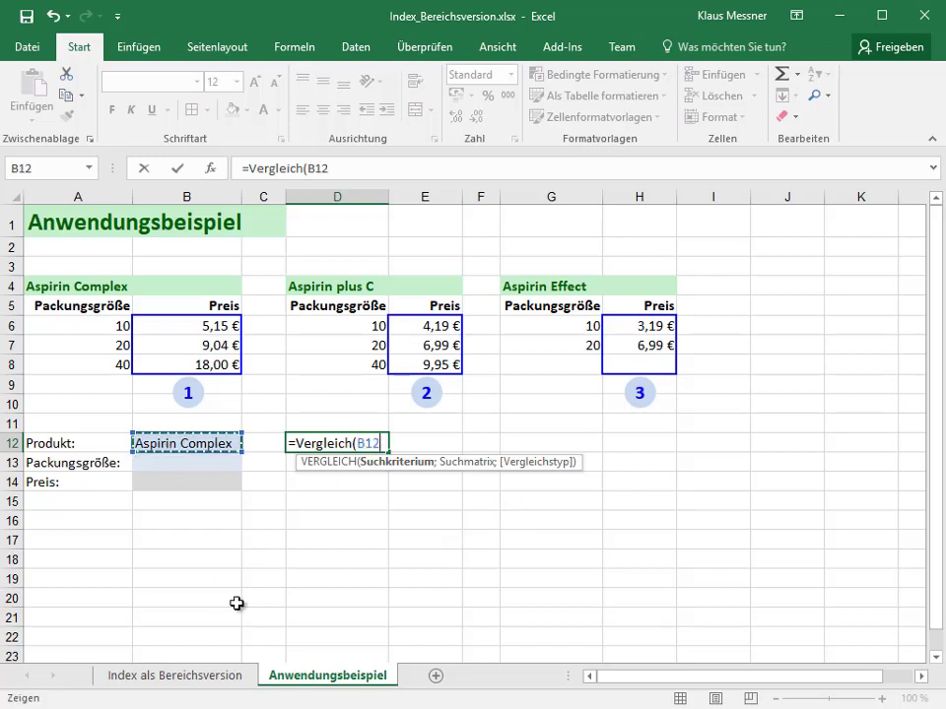
type(";")
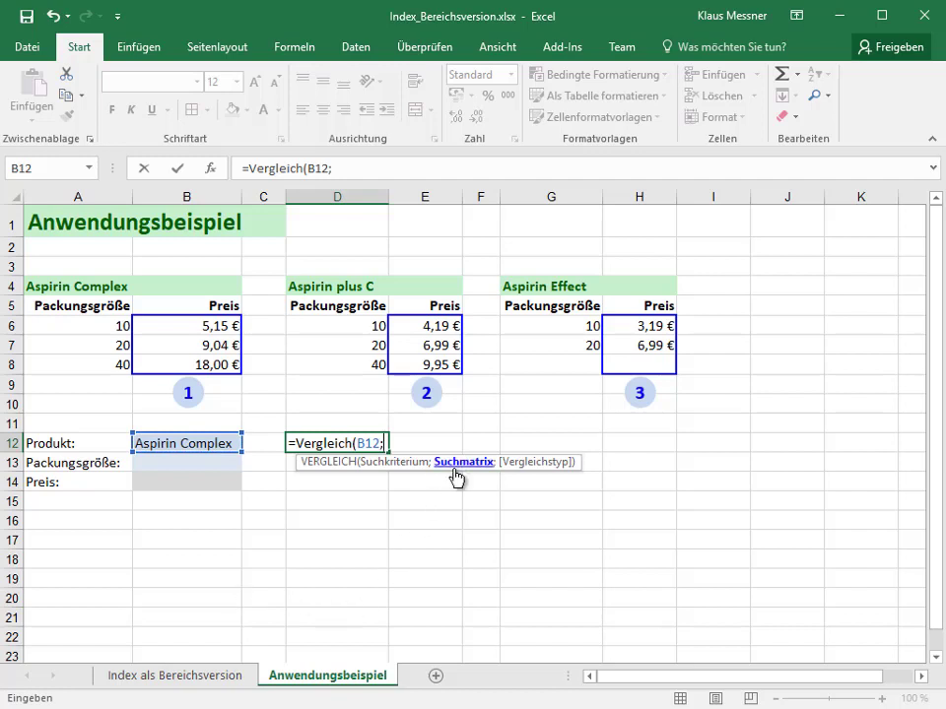
mouse_move(47, 288)
left_mouse_down()
mouse_move(320, 292)
mouse_move(635, 280)
left_mouse_up()
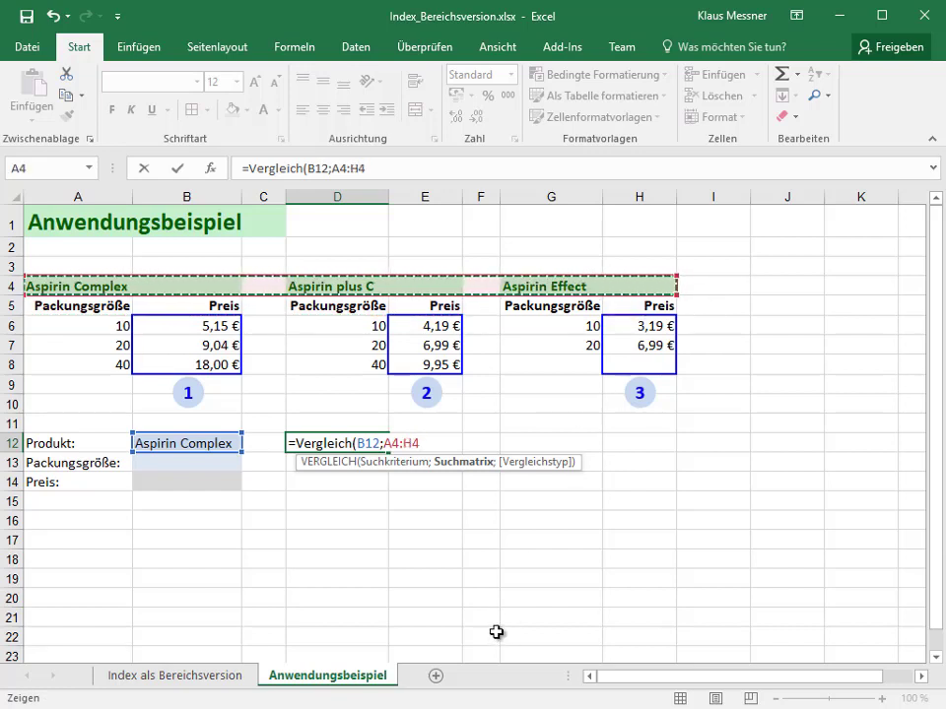
type(";")
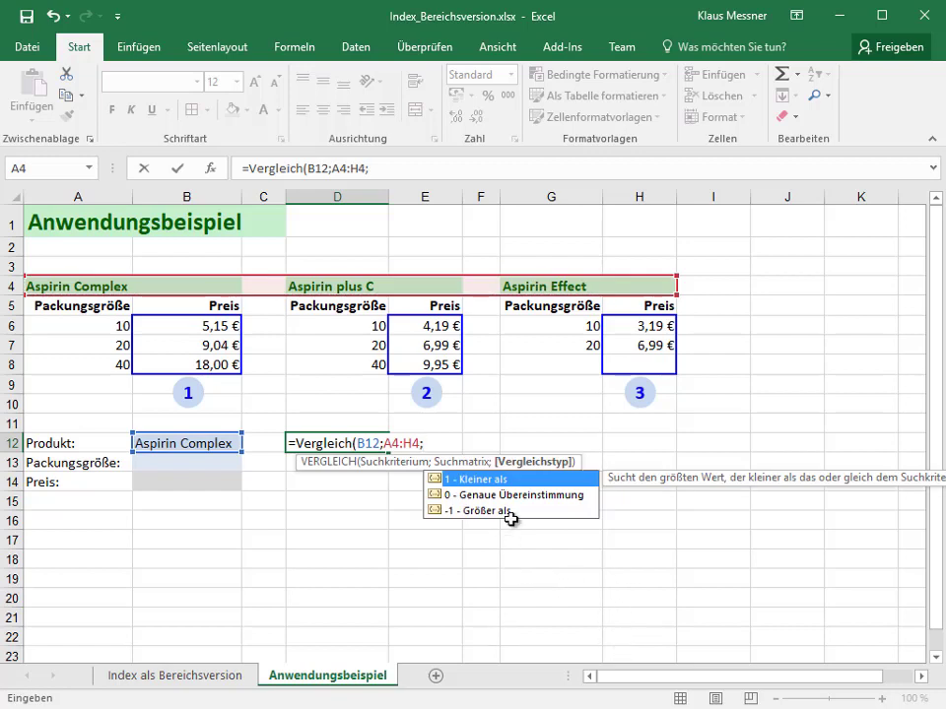
double_click(514, 495)
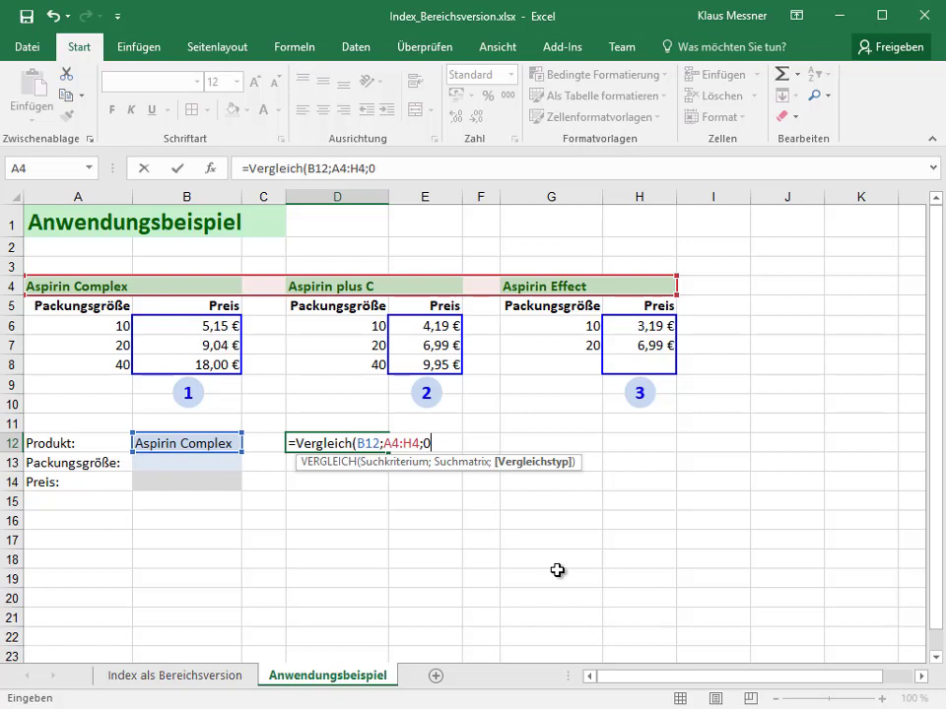
type(")")
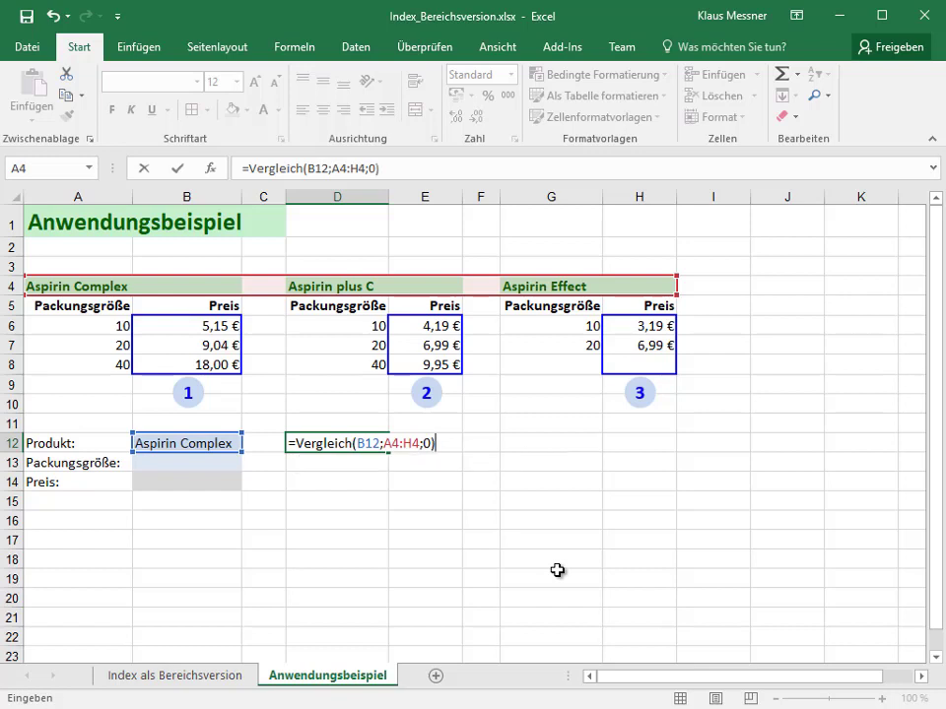
key("ctrl+Return")
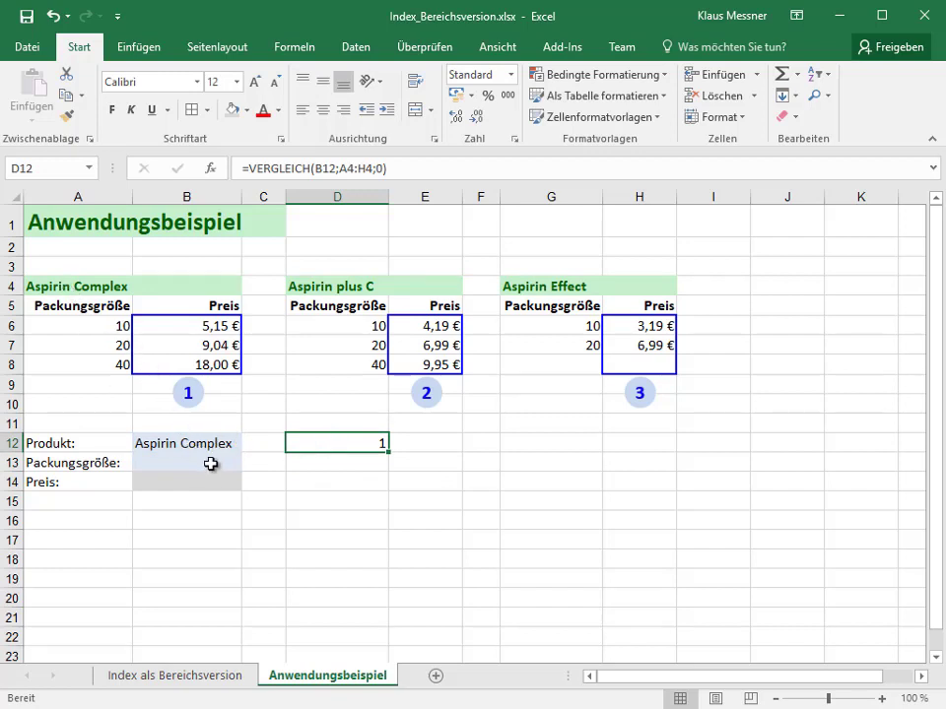
left_click(209, 445)
Pick Aspirin plus C from B12's dropdown so D12 shows 4
left_click(254, 449)
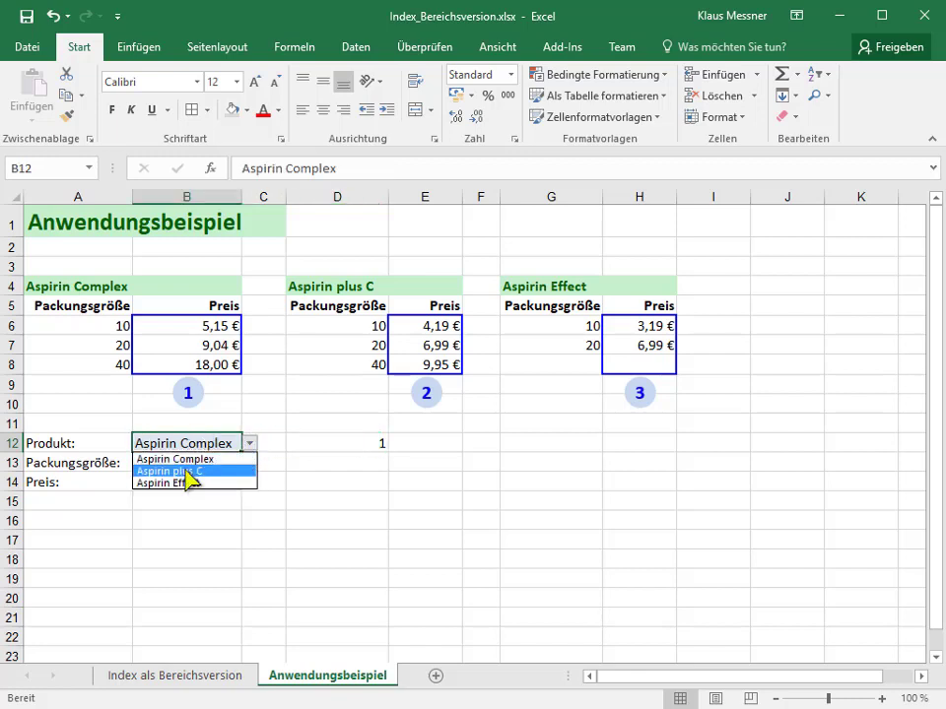
left_click(246, 471)
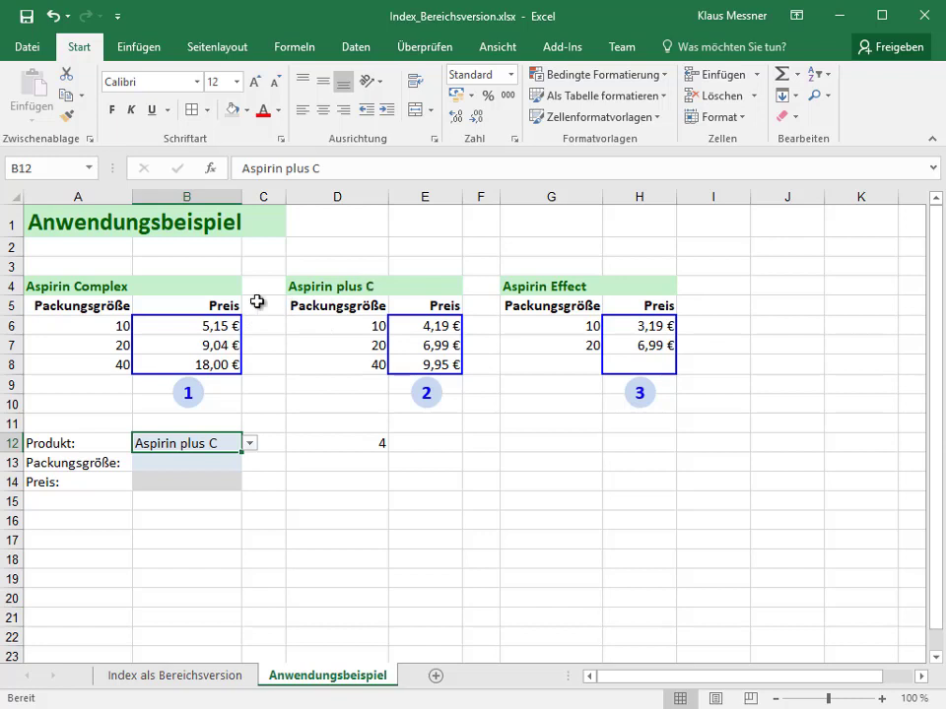
left_click(88, 266)
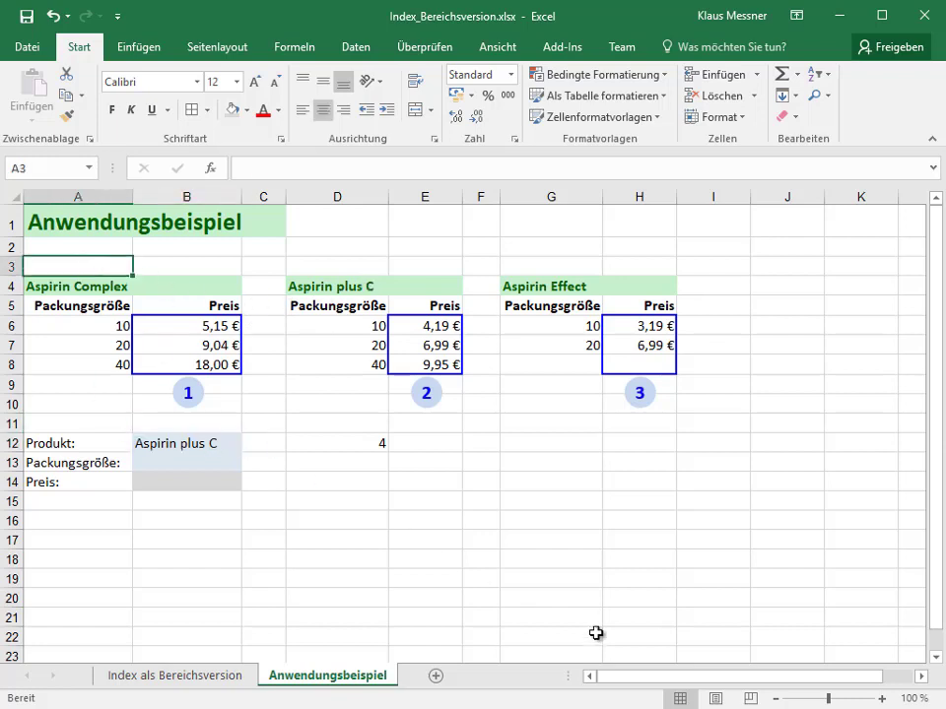
Enter =SPALTE() in A3 and fill it across to H3, numbering columns 1 to 8
type("=Spal")
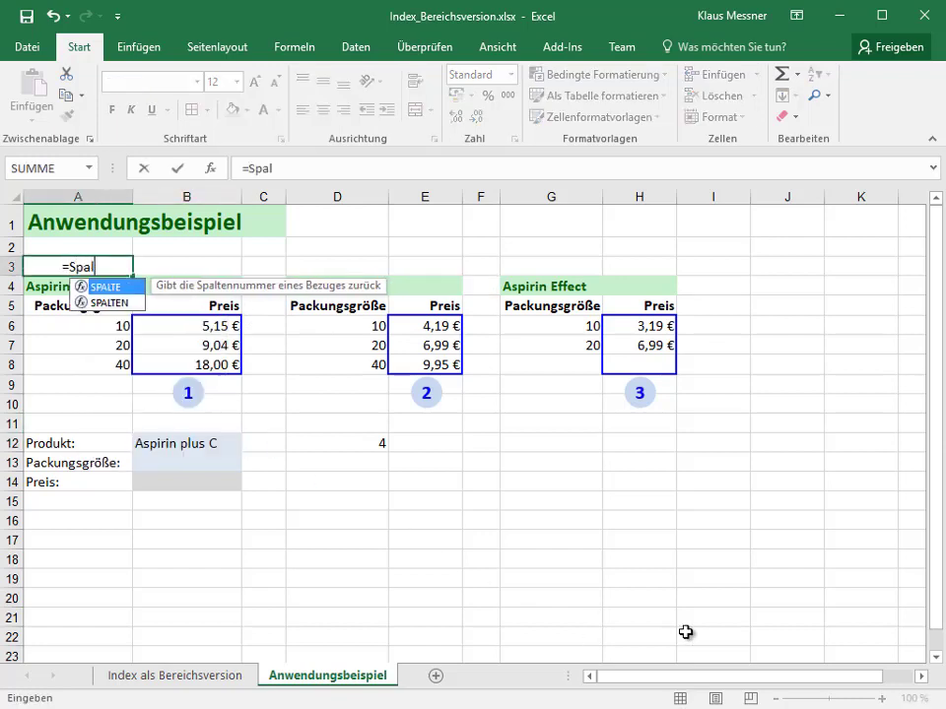
type("te(")
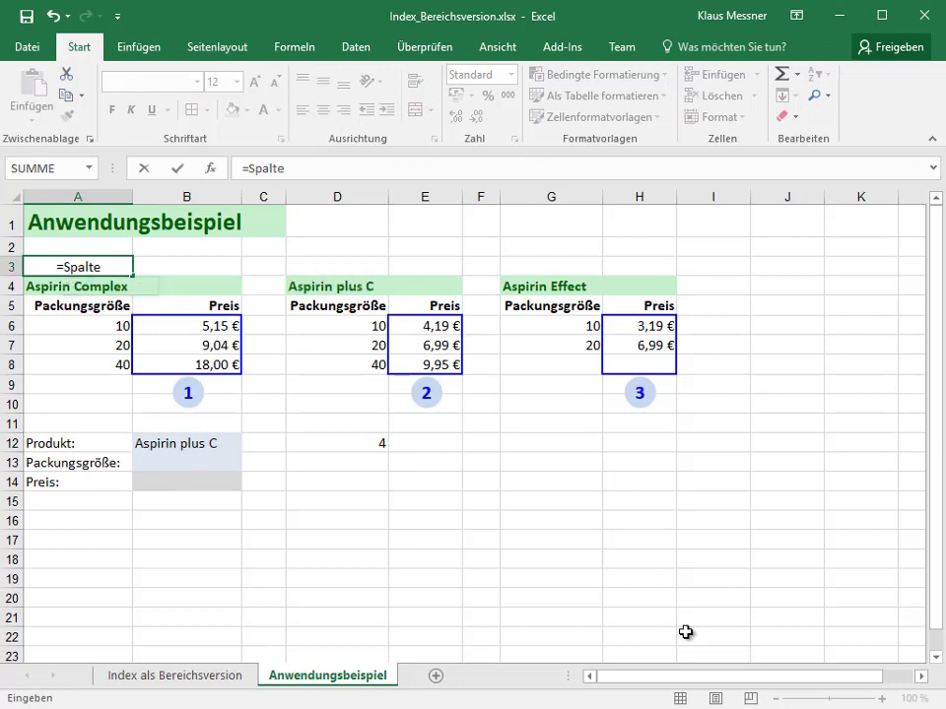
type(")")
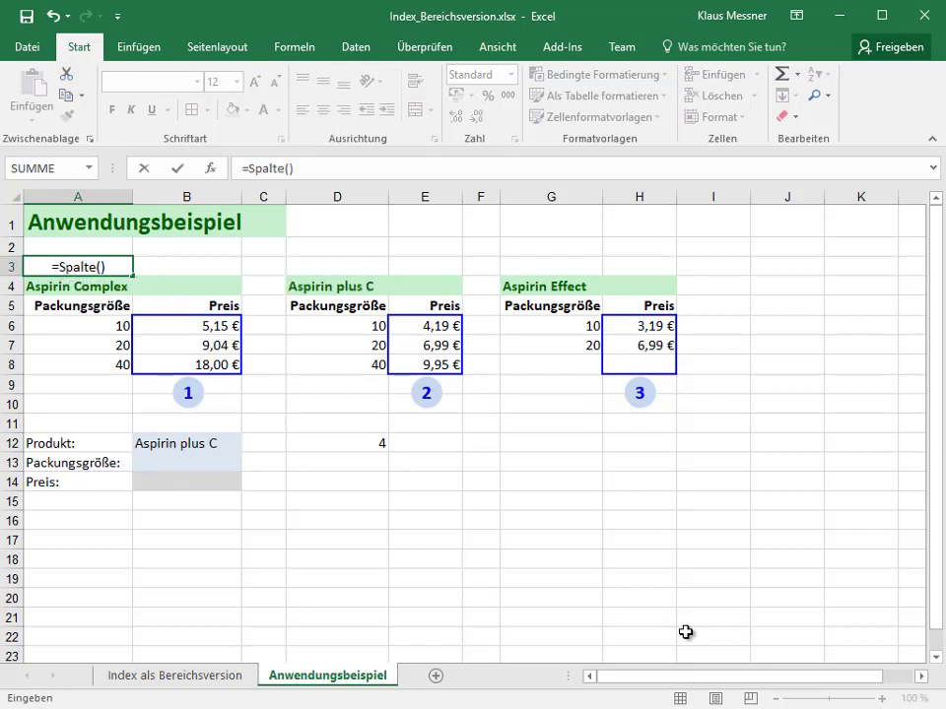
key("Return")
key("Up")
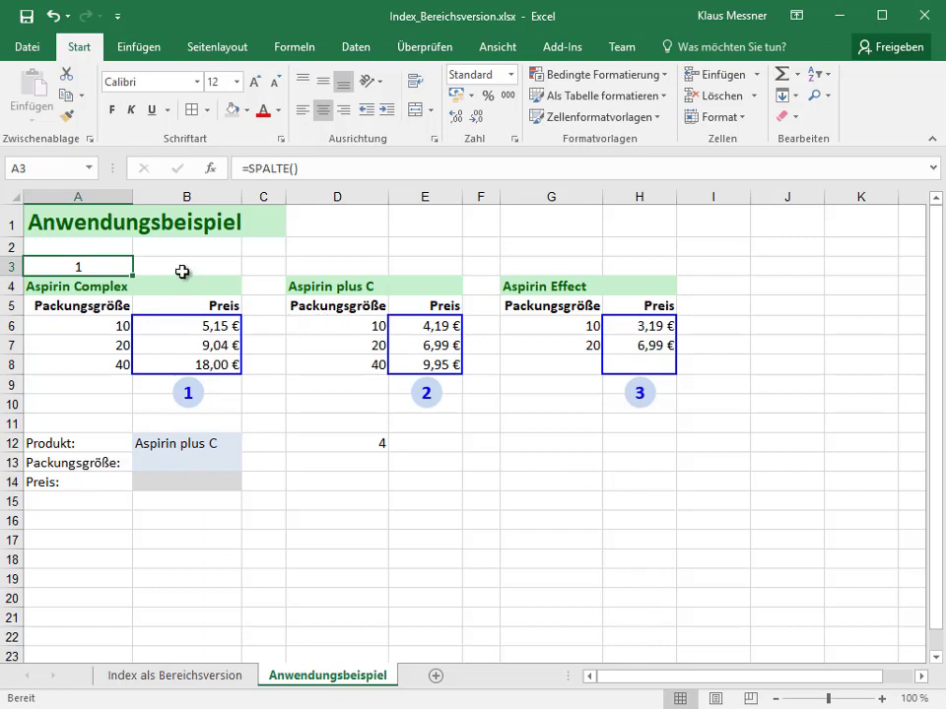
left_click_drag(133, 276, 679, 268)
left_click(233, 383)
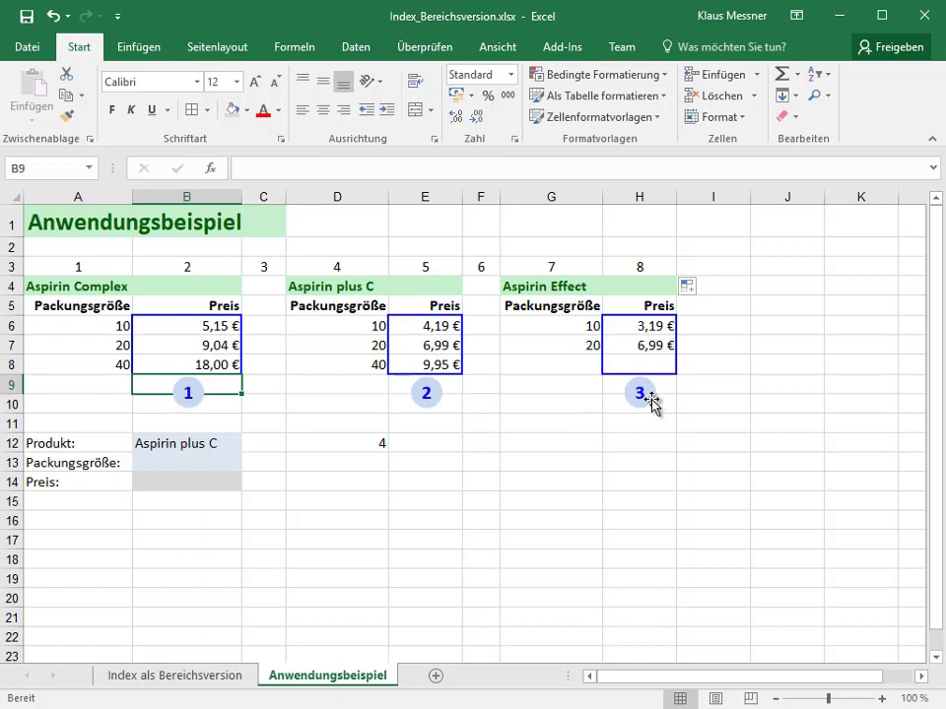
Enter 1, 4, 7 in G13:G15 and the label '-1 in H12
left_click(533, 465)
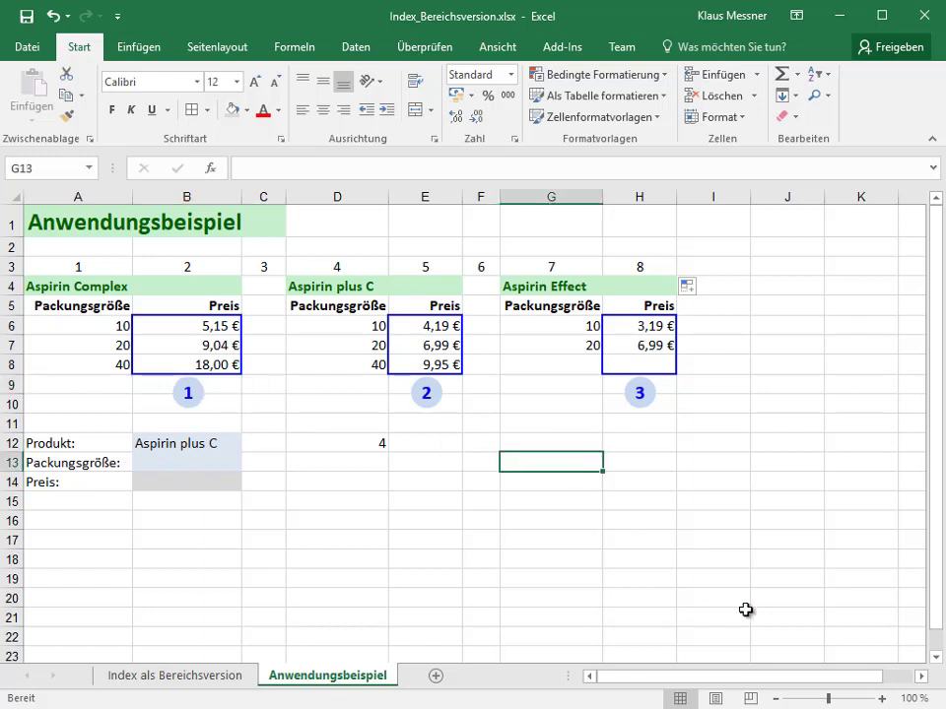
type("1")
key("Return")
type("4")
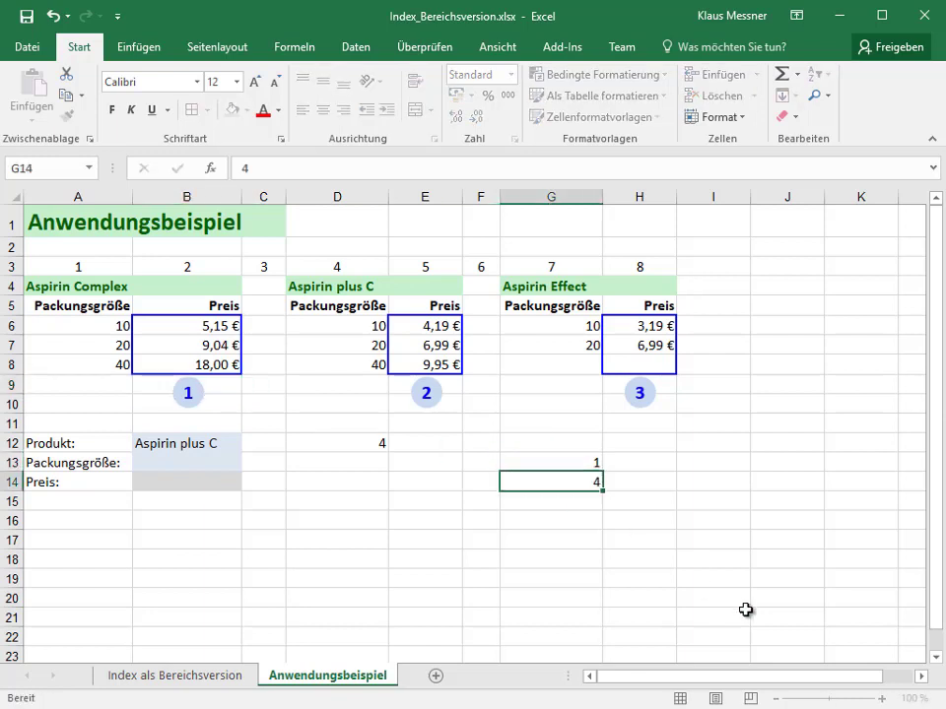
key("Return")
type("7")
key("Return")
key("Up")
key("Up")
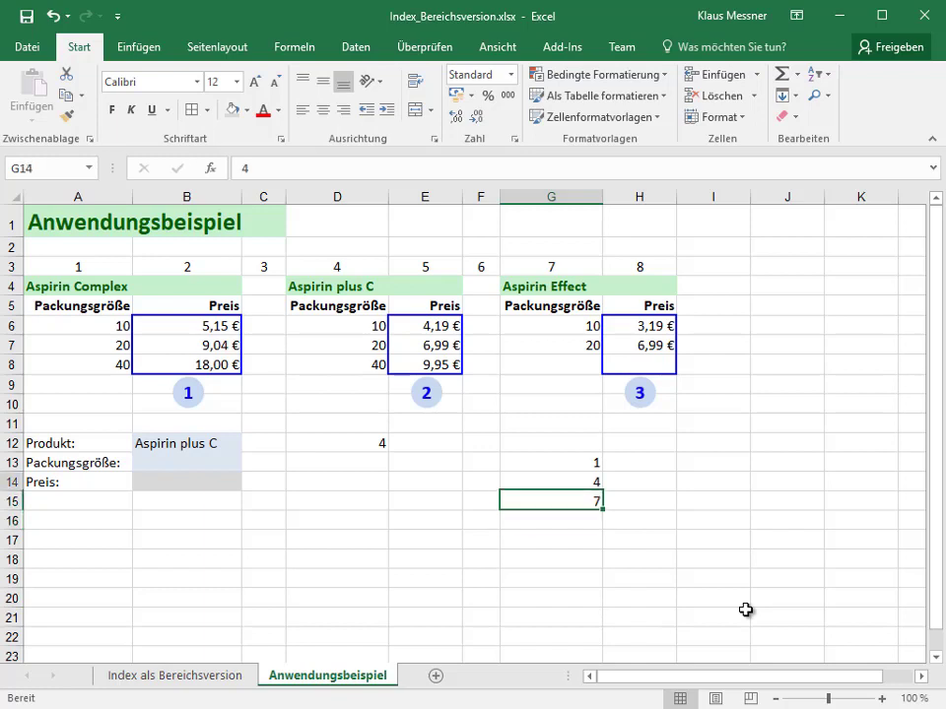
key("Up")
key("Up")
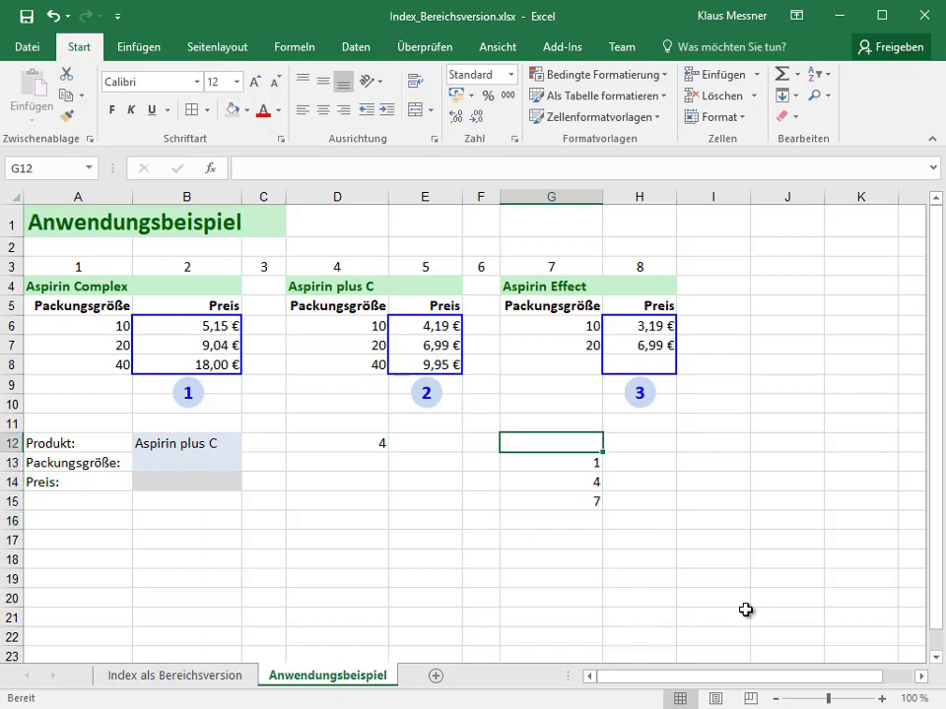
key("Right")
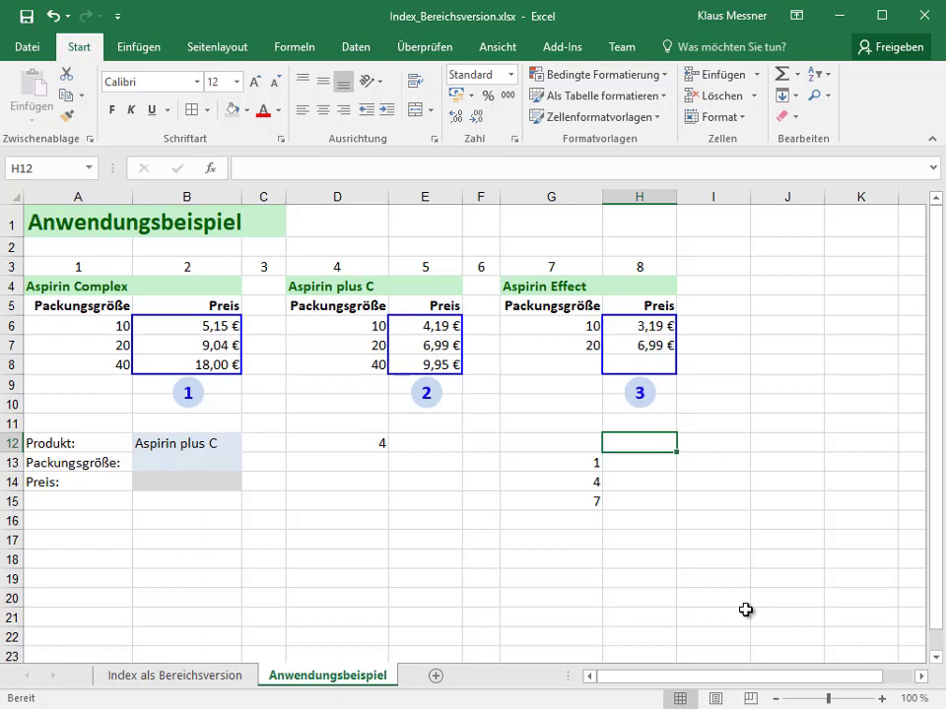
type("'")
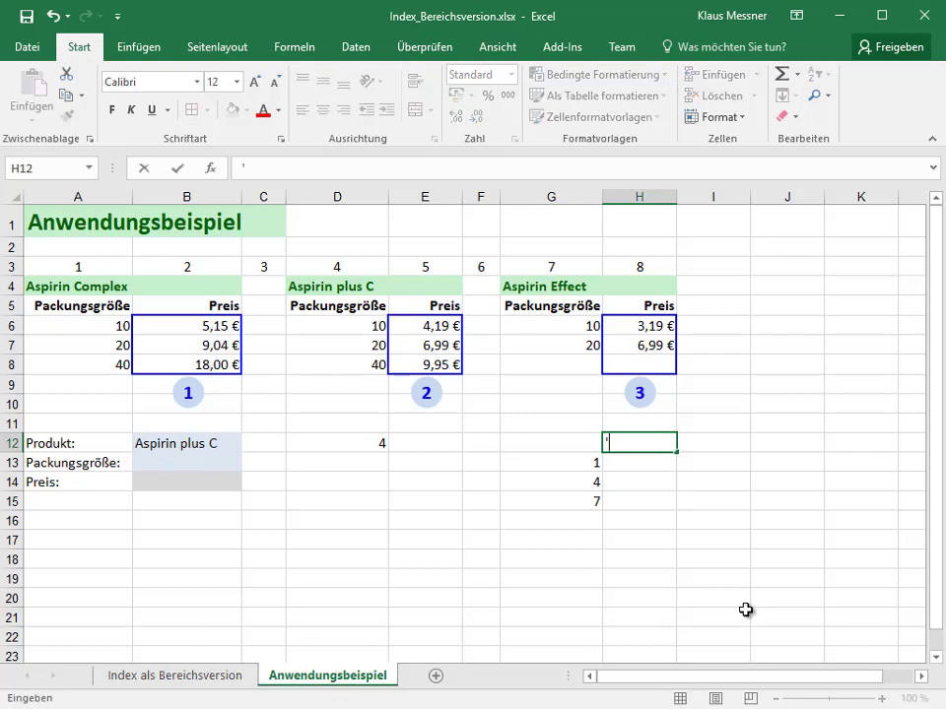
type("-1")
key("Return")
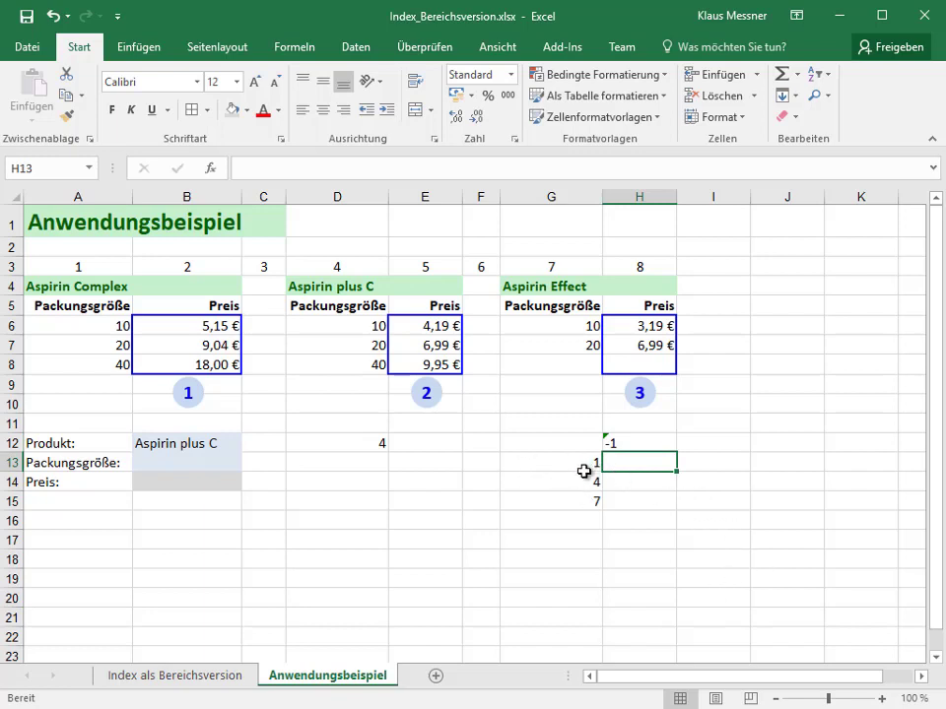
Put =G13-1 in H13 and fill it down to H15, giving 0, 3, 6
type("=")
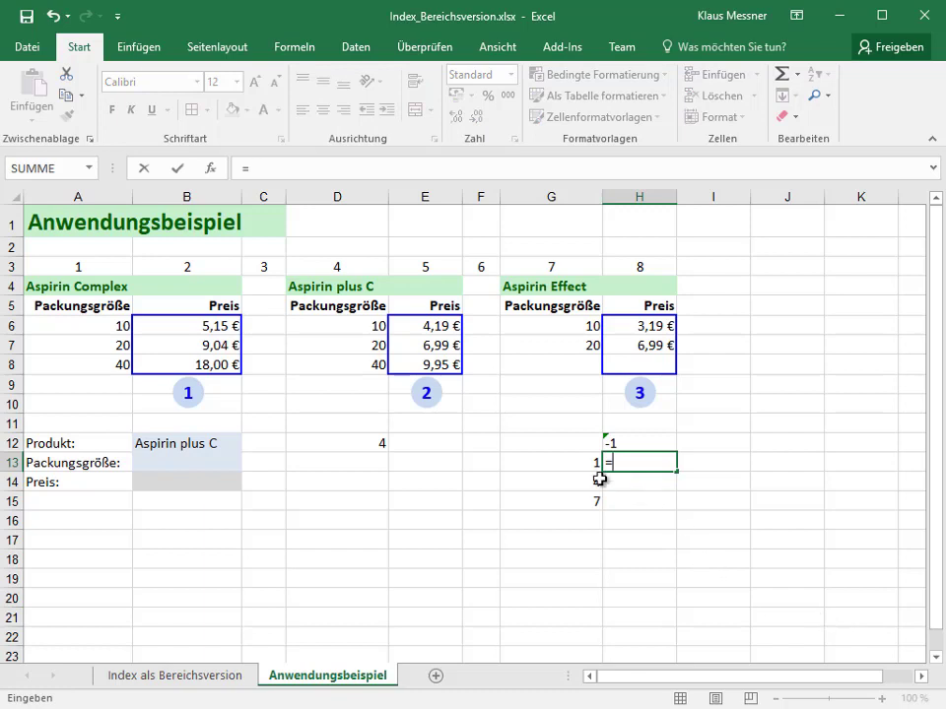
left_click(566, 462)
type("-")
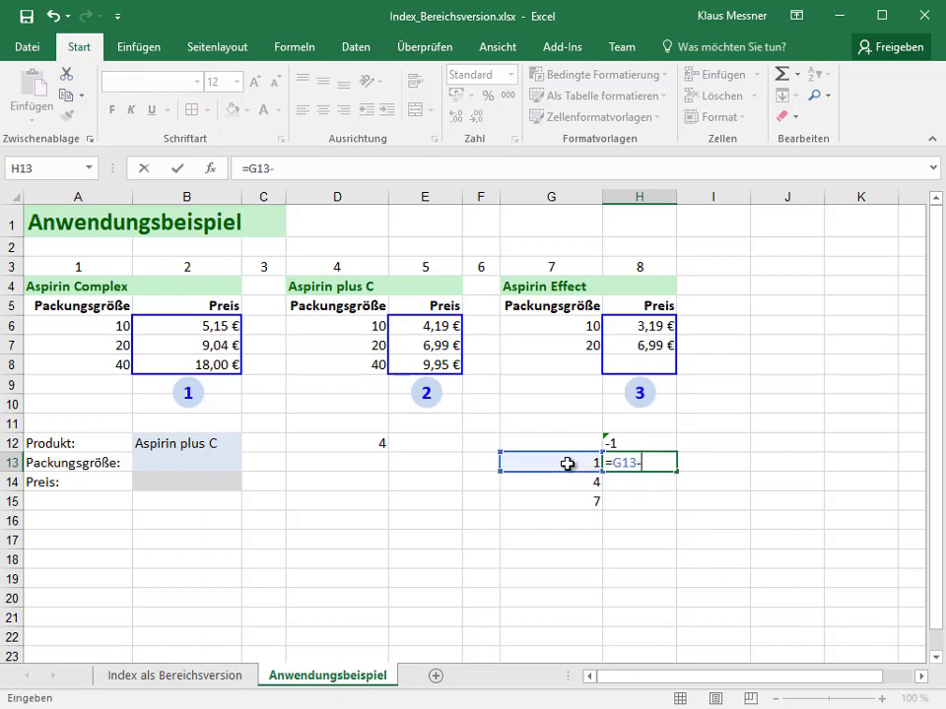
type("1")
key("Return")
key("Up")
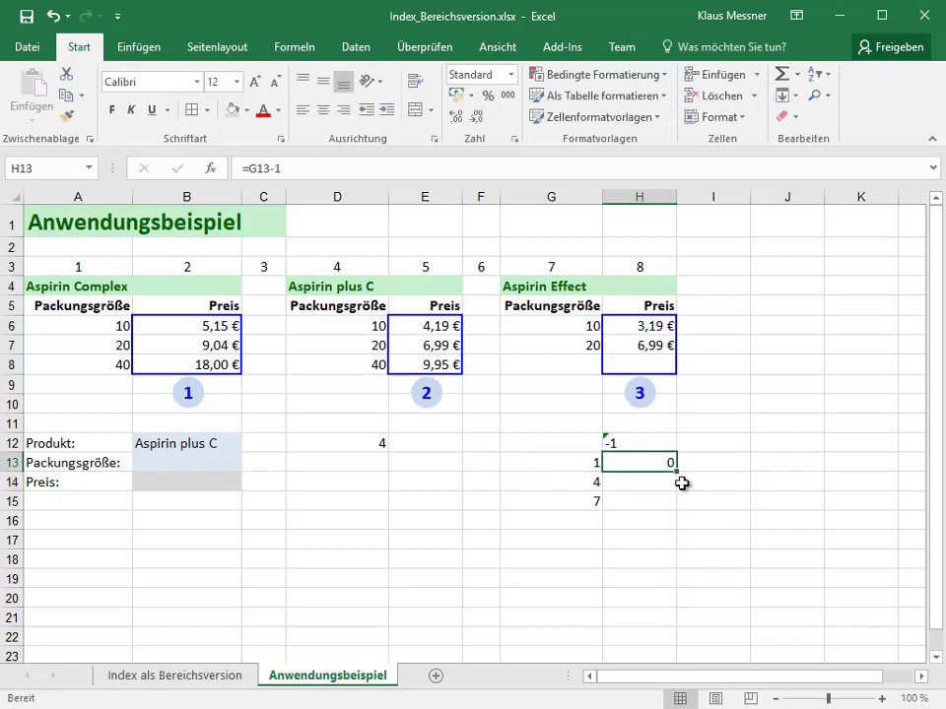
left_click_drag(676, 471, 673, 509)
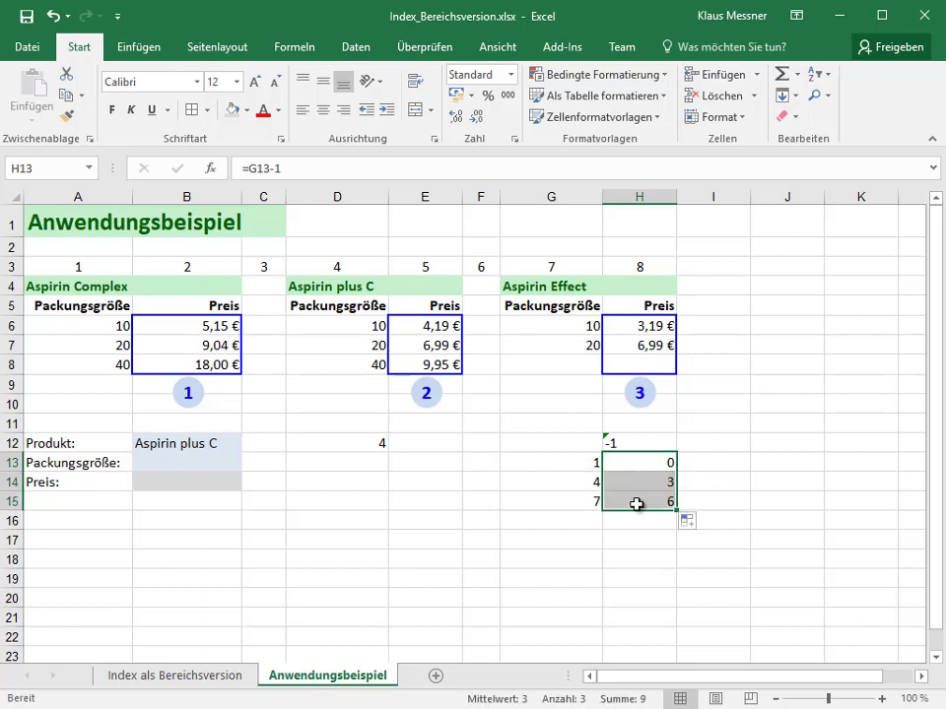
left_click(631, 477)
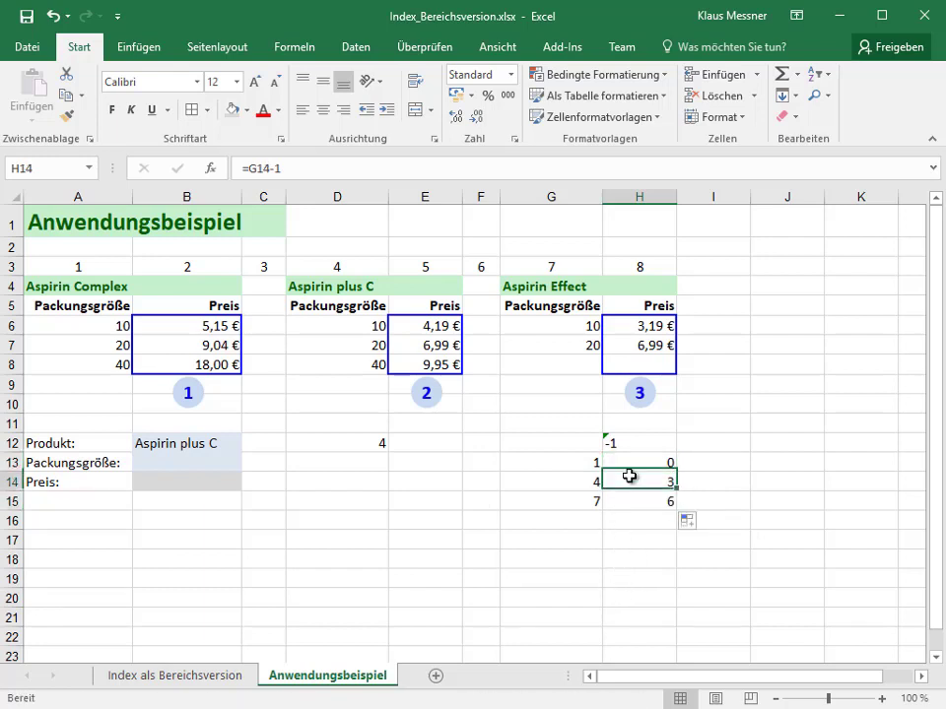
left_click(633, 505)
left_click_drag(636, 463, 635, 504)
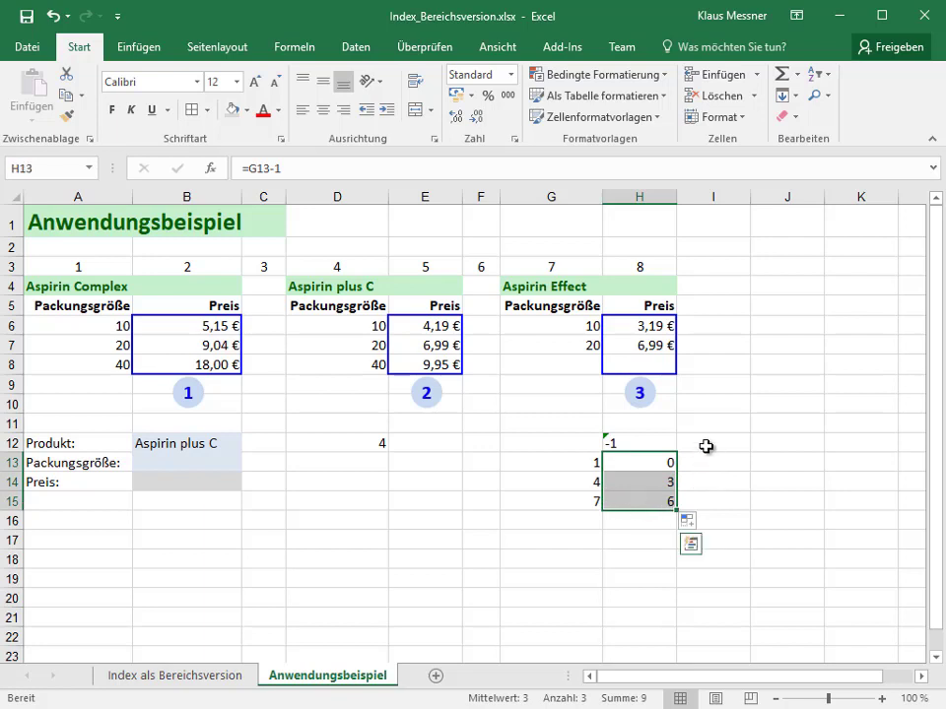
left_click(706, 446)
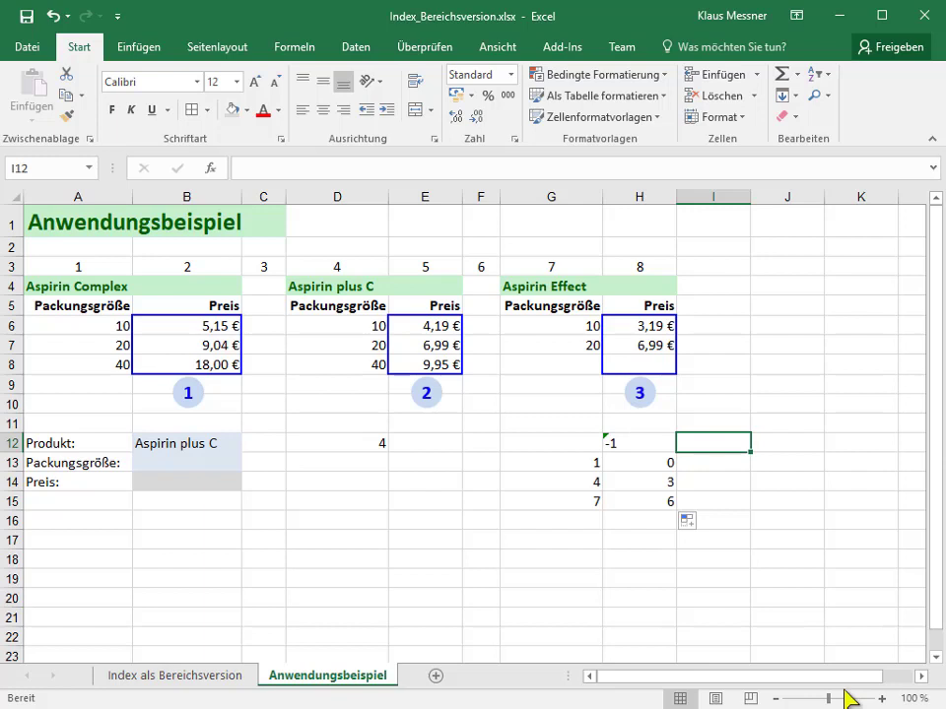
Label I12 '/3' and fill I13:I15 with =H13/3, giving 0, 1 and 2
type("'/")
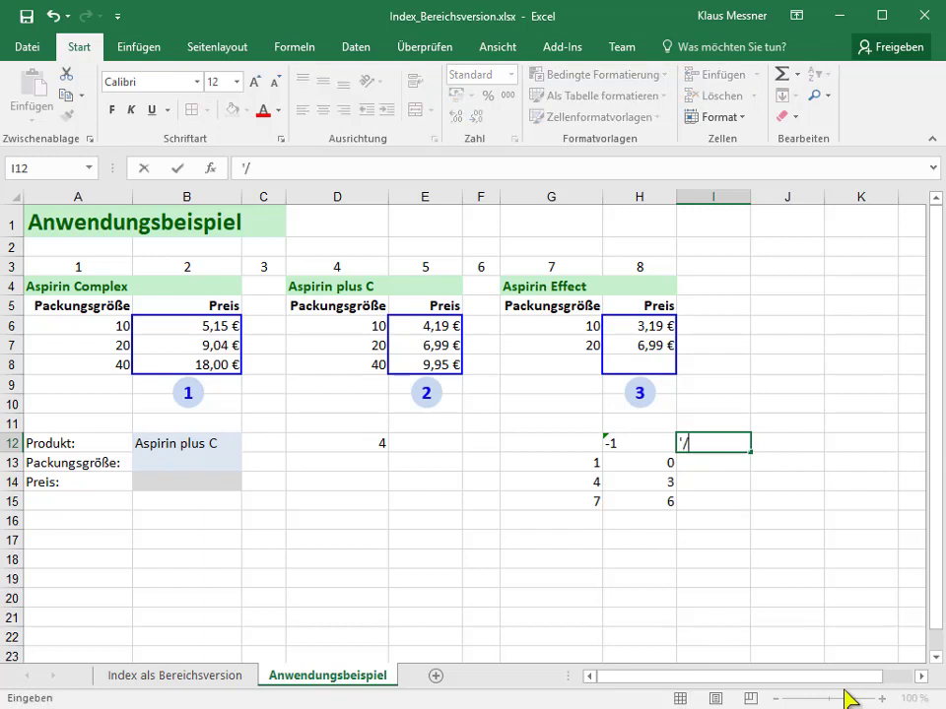
type("3")
key("Return")
type("=")
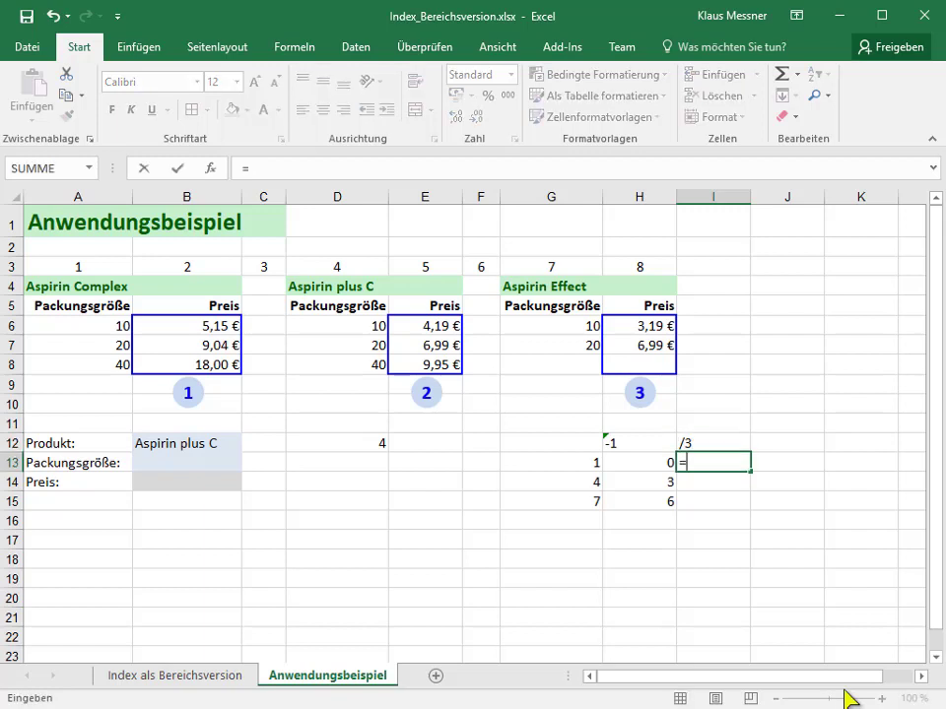
left_click(640, 460)
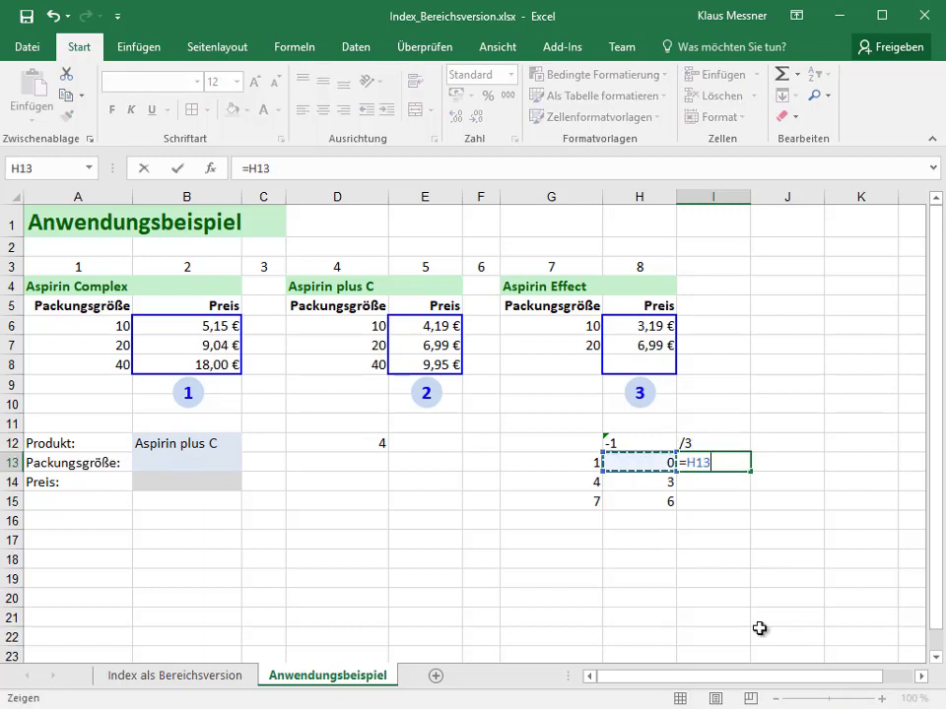
type("/3")
key("Return")
key("Up")
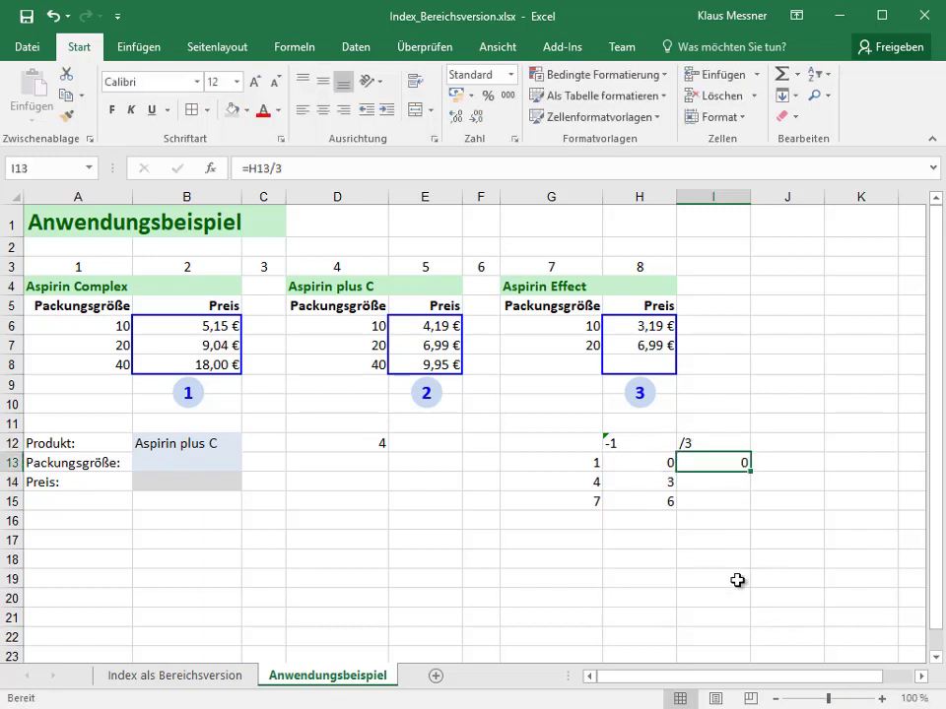
left_click_drag(750, 471, 747, 506)
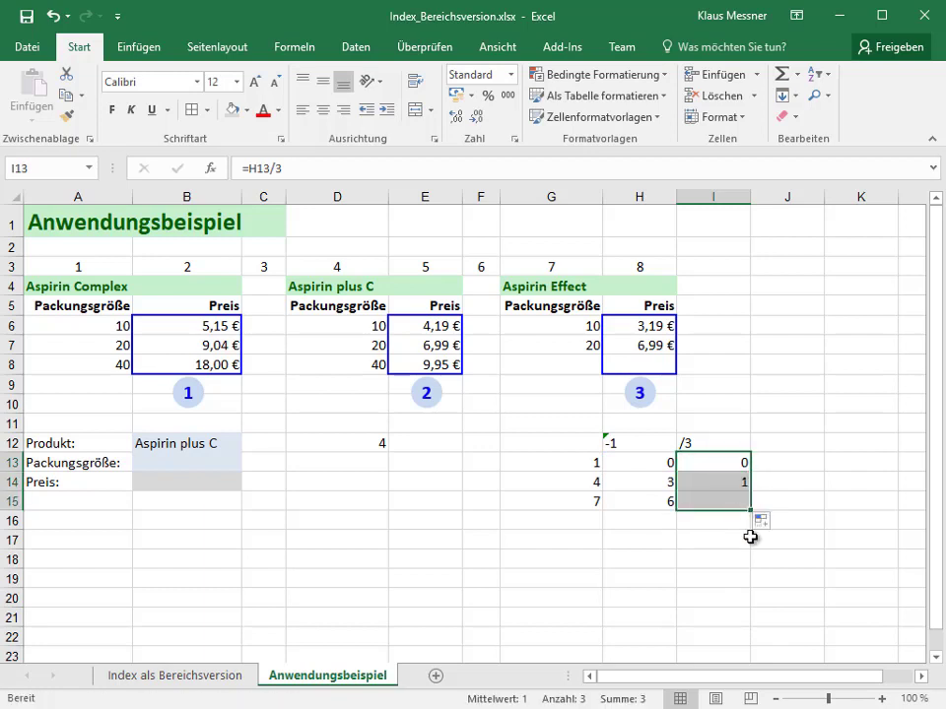
Check the formulas in I13, I14 and I15, then start the '+1 label in J12
left_click(698, 463)
left_click(713, 481)
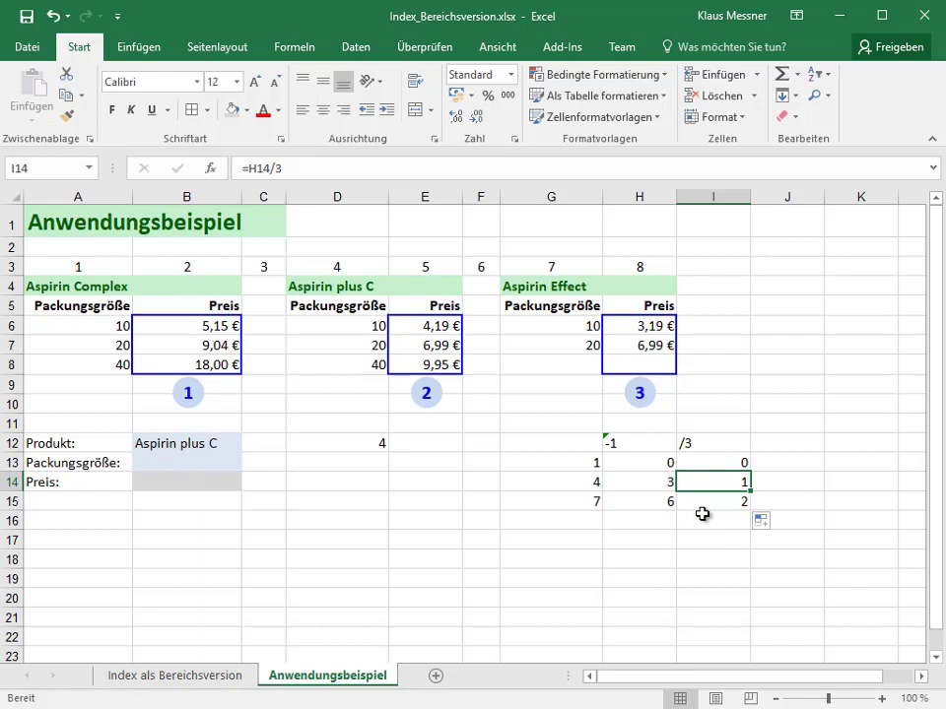
left_click(705, 506)
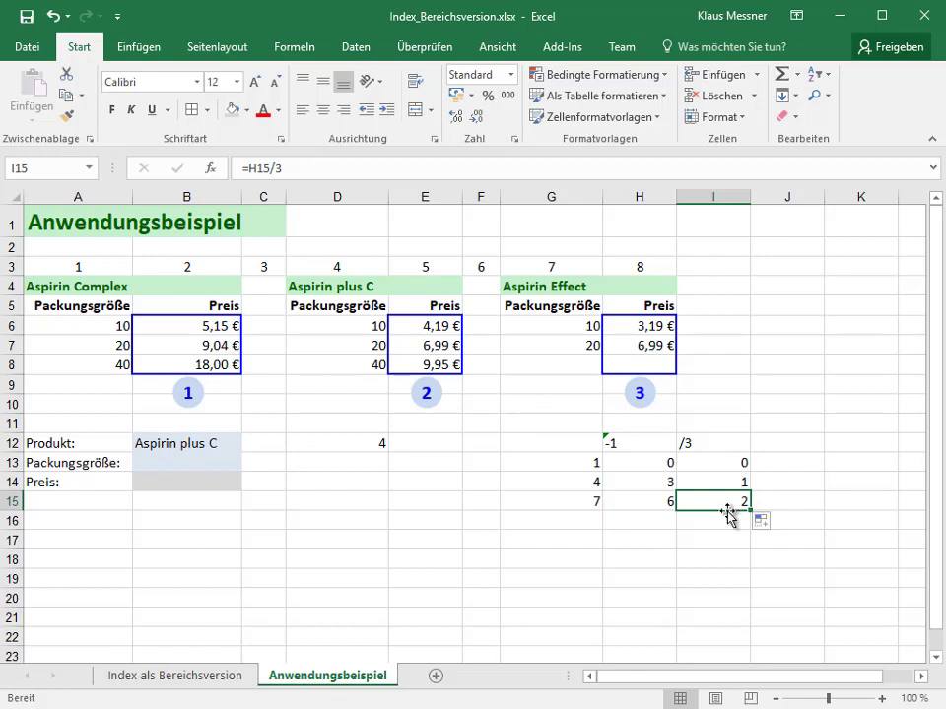
left_click(786, 441)
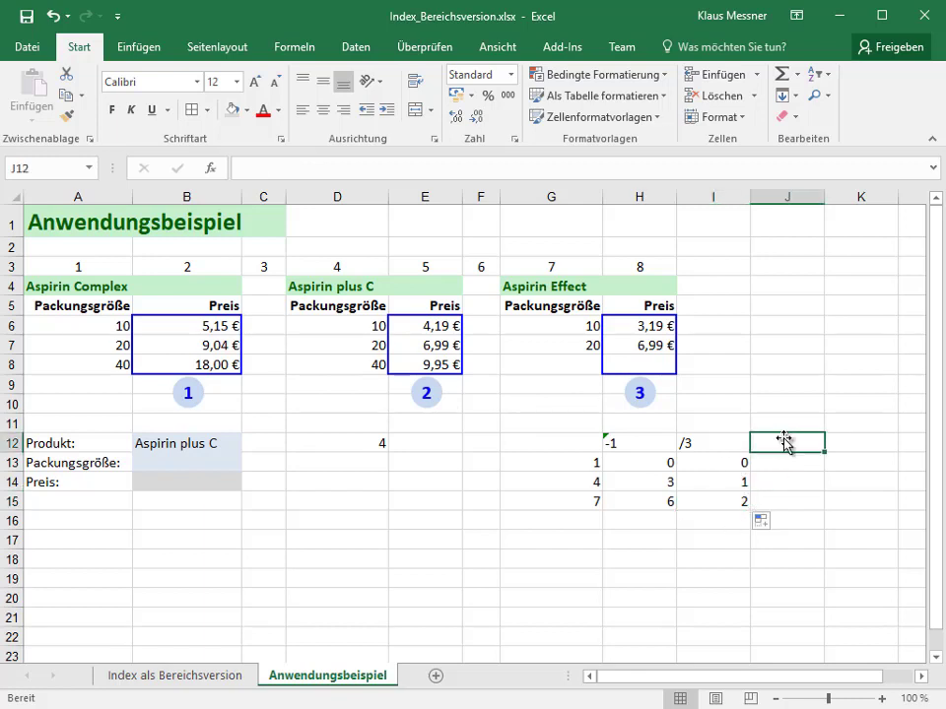
type("'+")
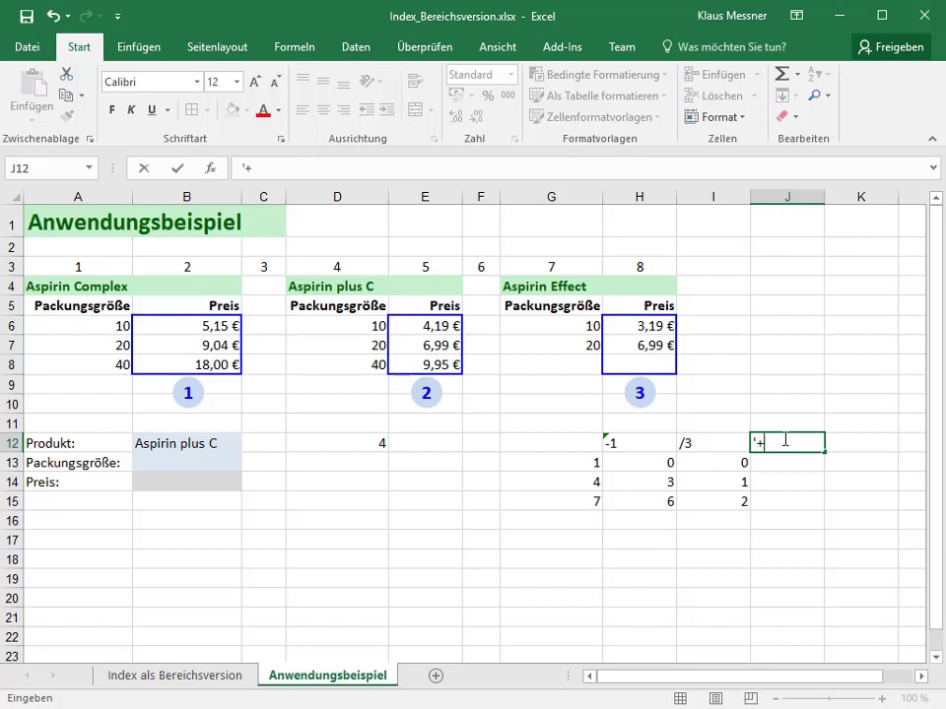
type("1")
Confirm the +1 label, enter =I13+1 in J13, then review G13:G15 and D12's VERGLEICH formula
key("Return")
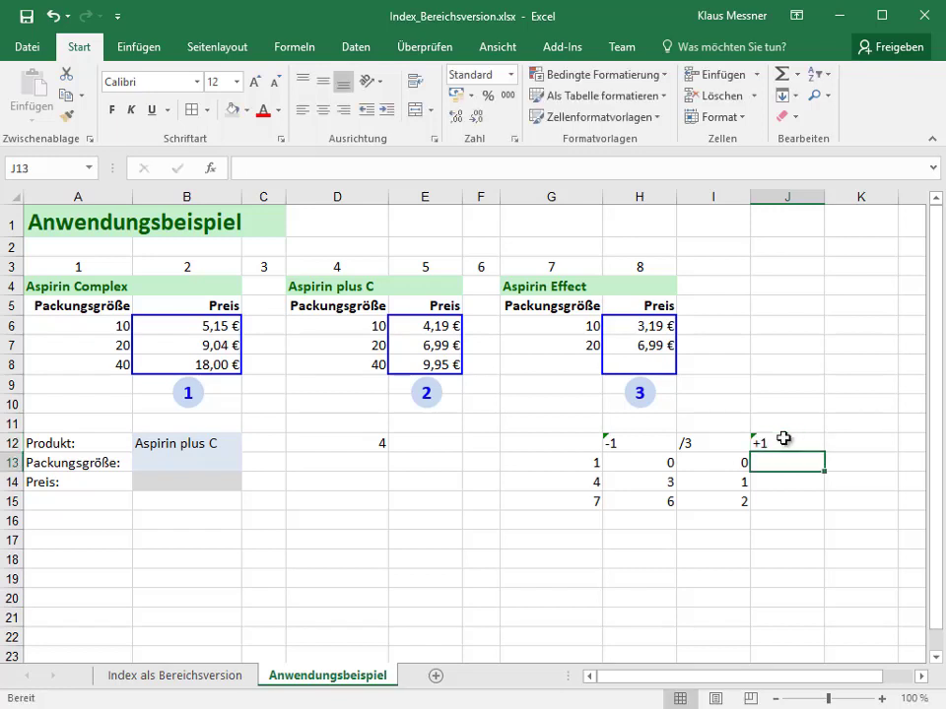
type("=")
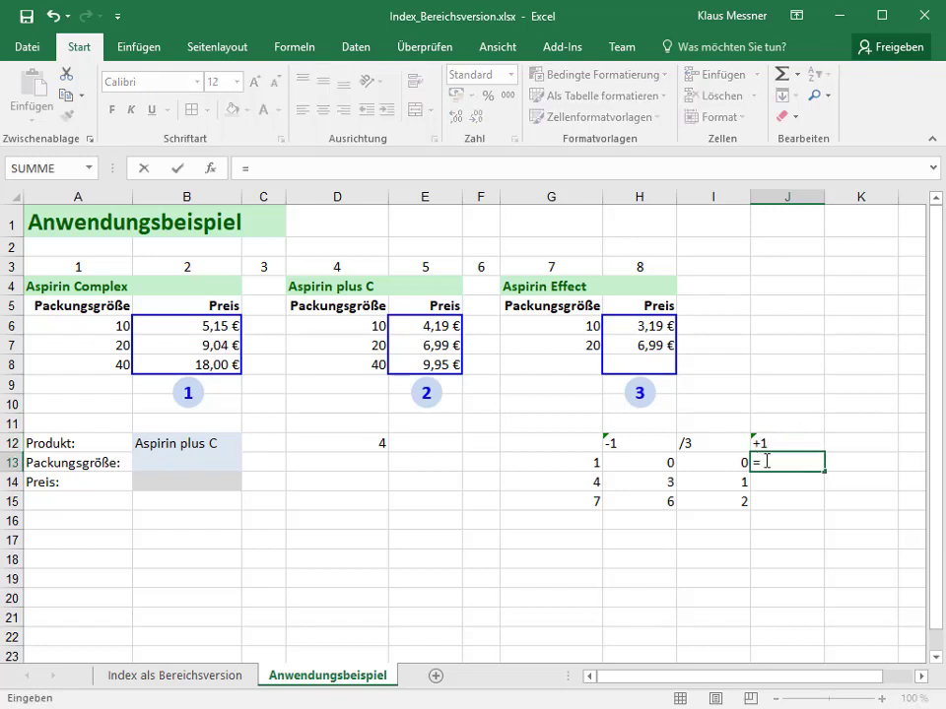
left_click(724, 464)
type("+1")
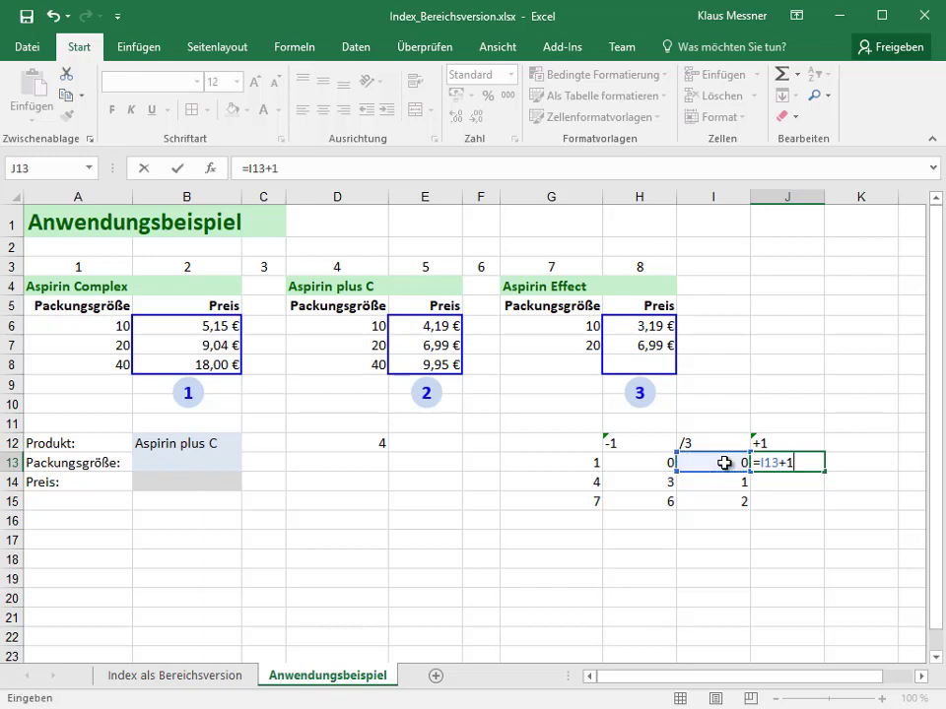
key("Return")
left_click_drag(568, 463, 560, 502)
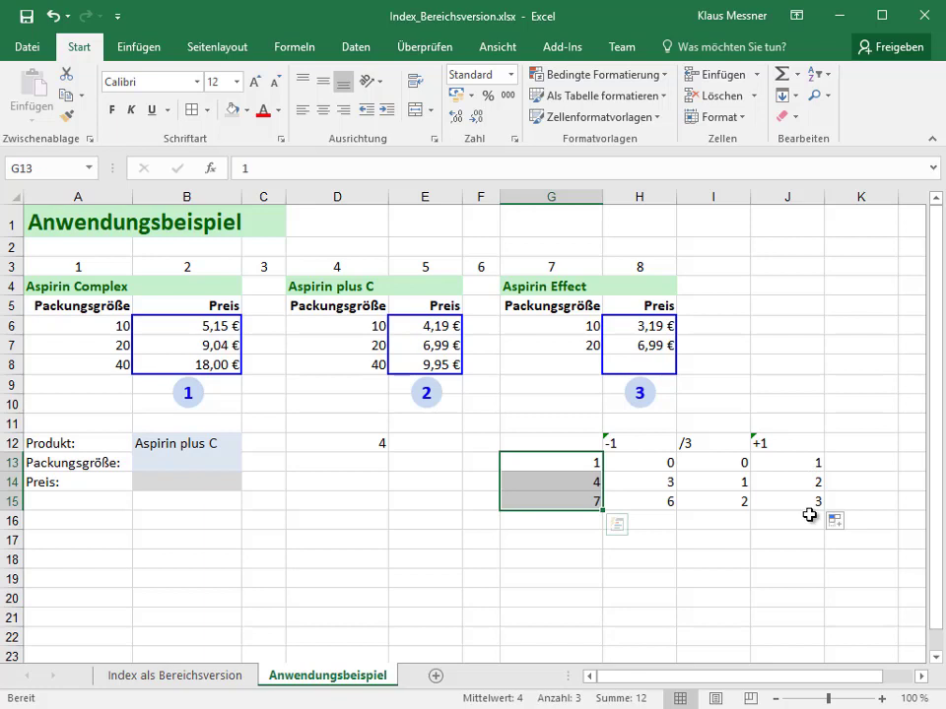
left_click(337, 443)
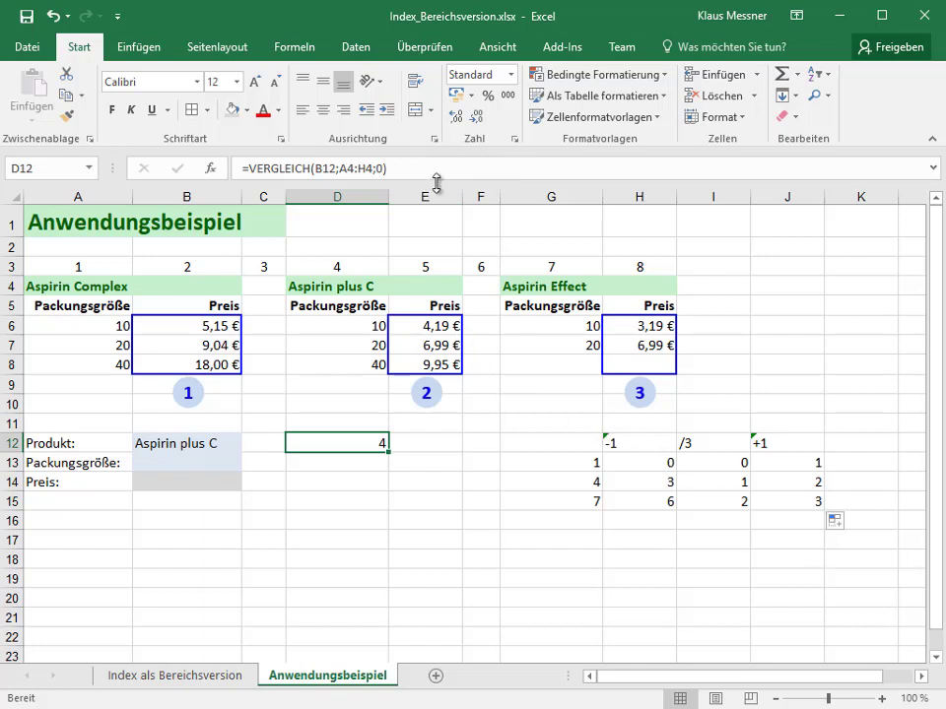
Edit D12 to =((VERGLEICH(B12;A4:H4;0)-1)/3)+1, returning 2 for Aspirin plus C
left_click(433, 169)
type("-1")
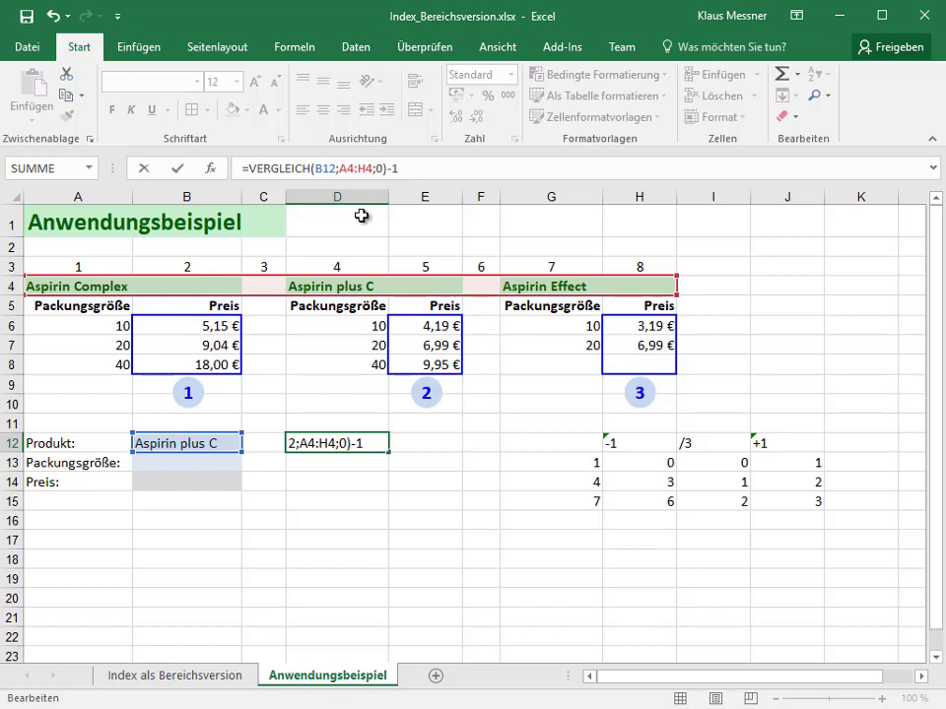
key("Home")
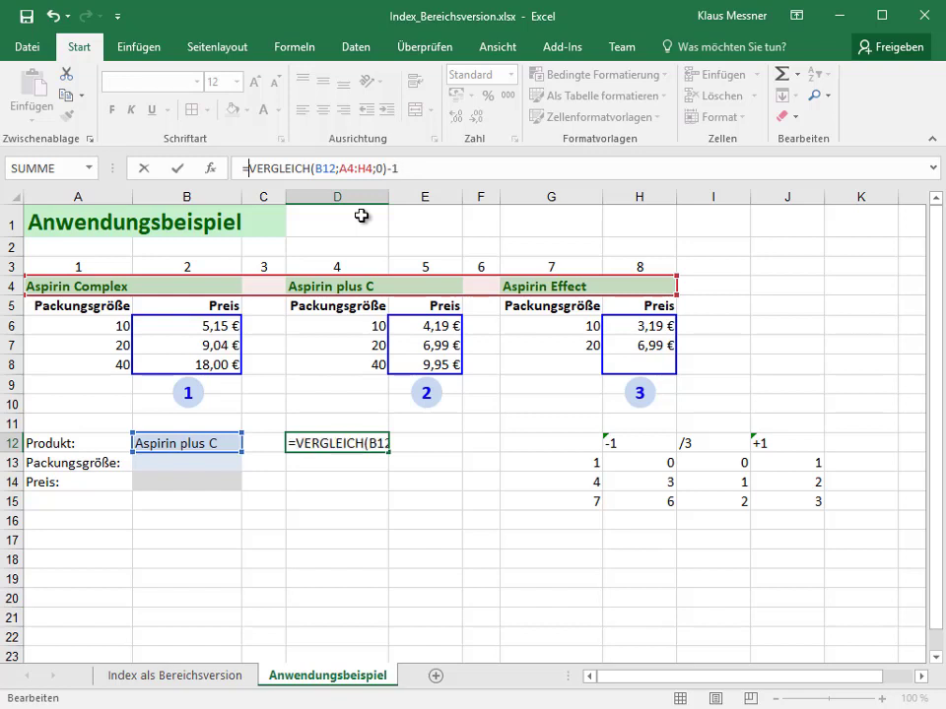
type("(")
key("End")
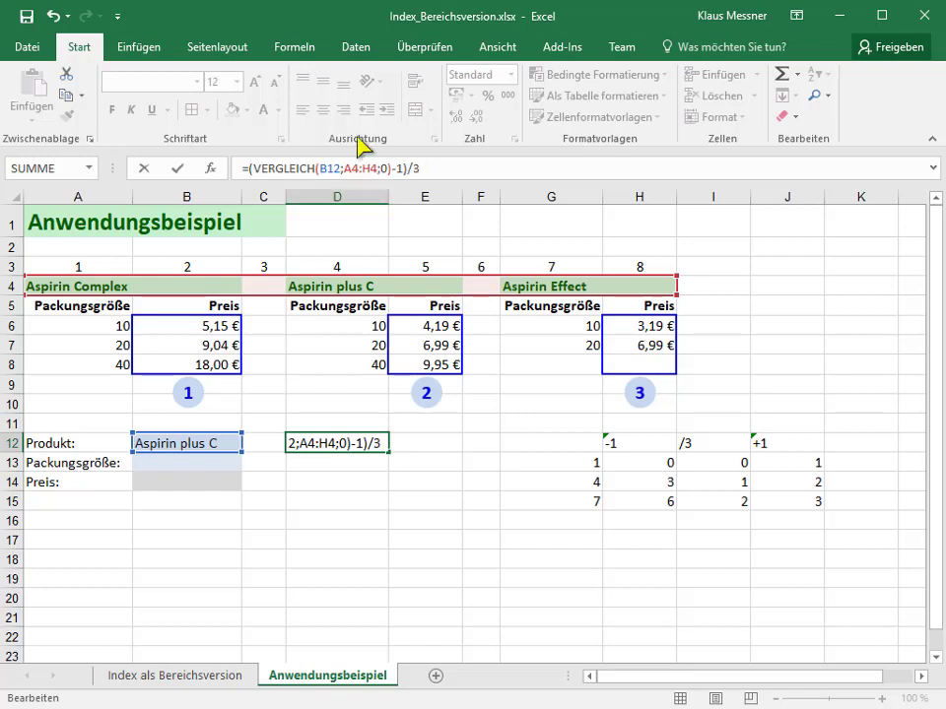
left_click(249, 167)
type("(")
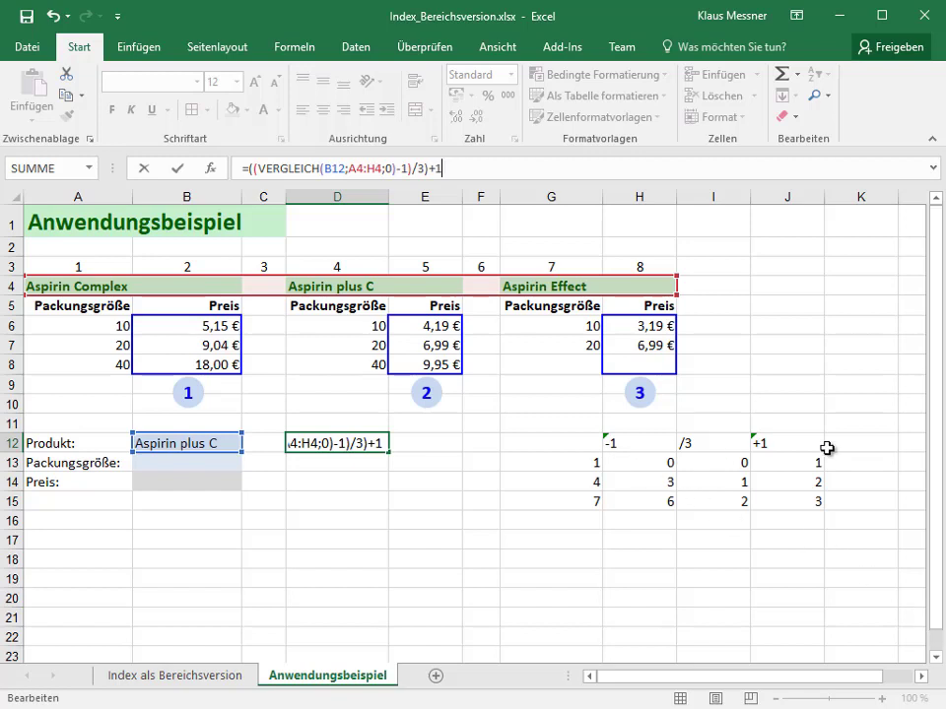
key("Return")
key("Up")
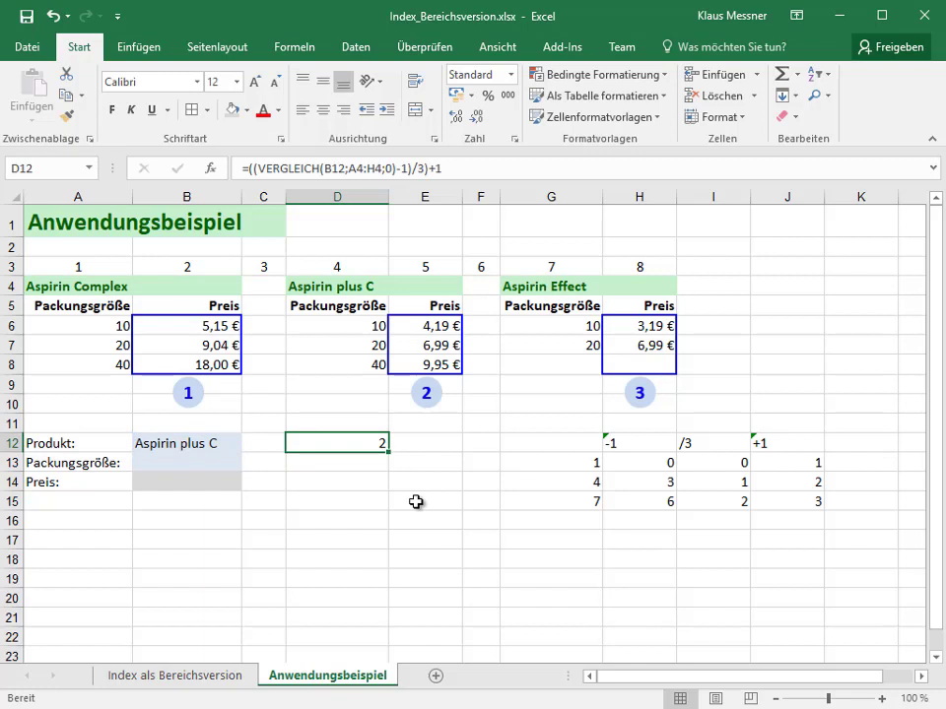
left_click(194, 448)
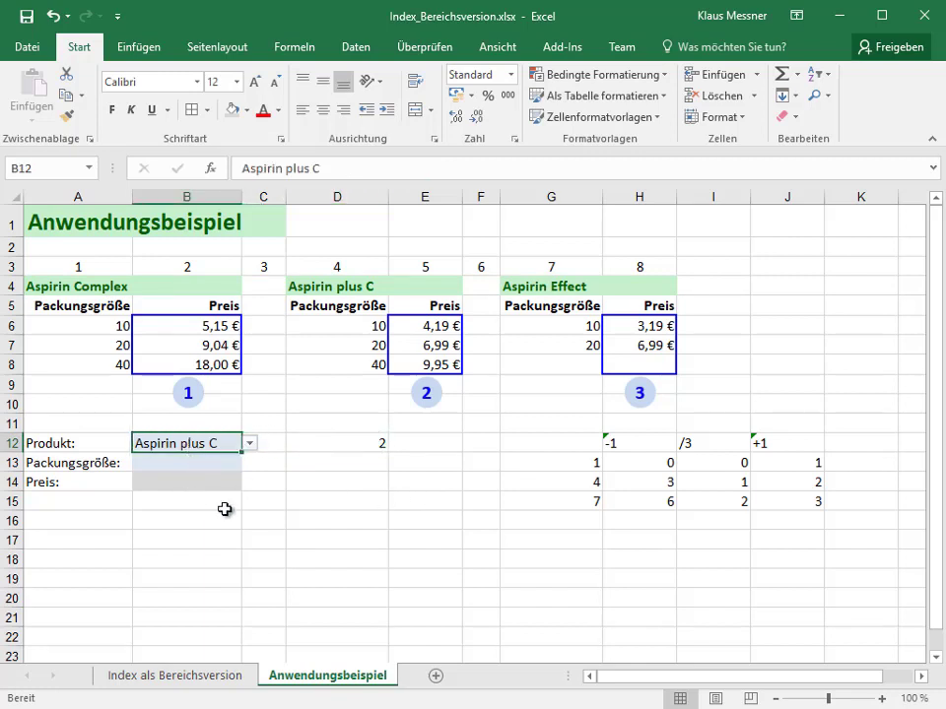
Switch the B12 product to Aspirin Complex, then to Aspirin Effect, so D12 shows 3
left_click(251, 444)
left_click(247, 457)
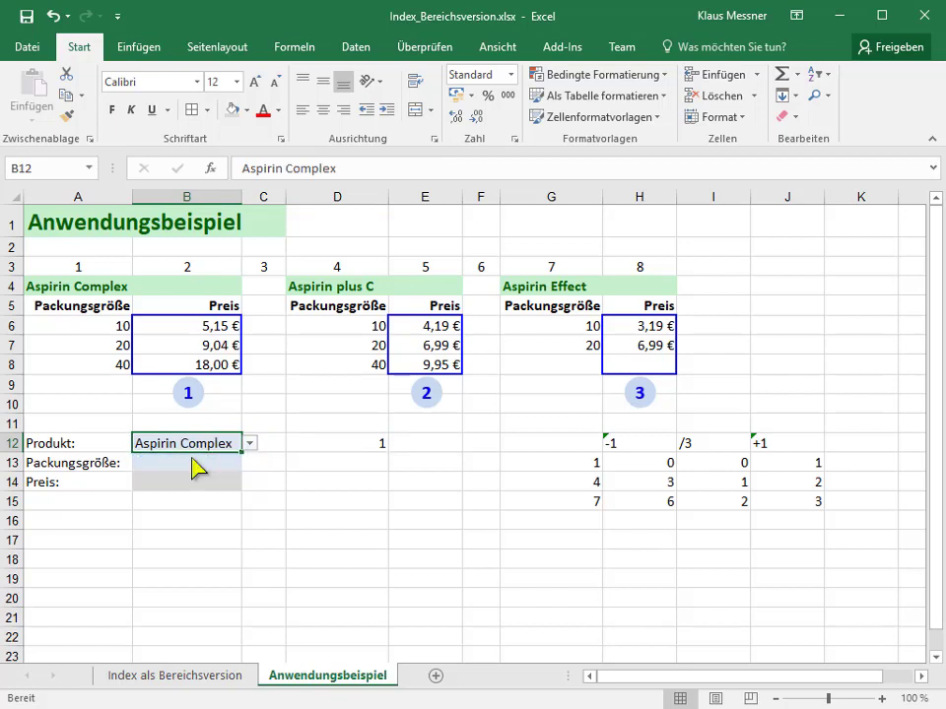
left_click(251, 446)
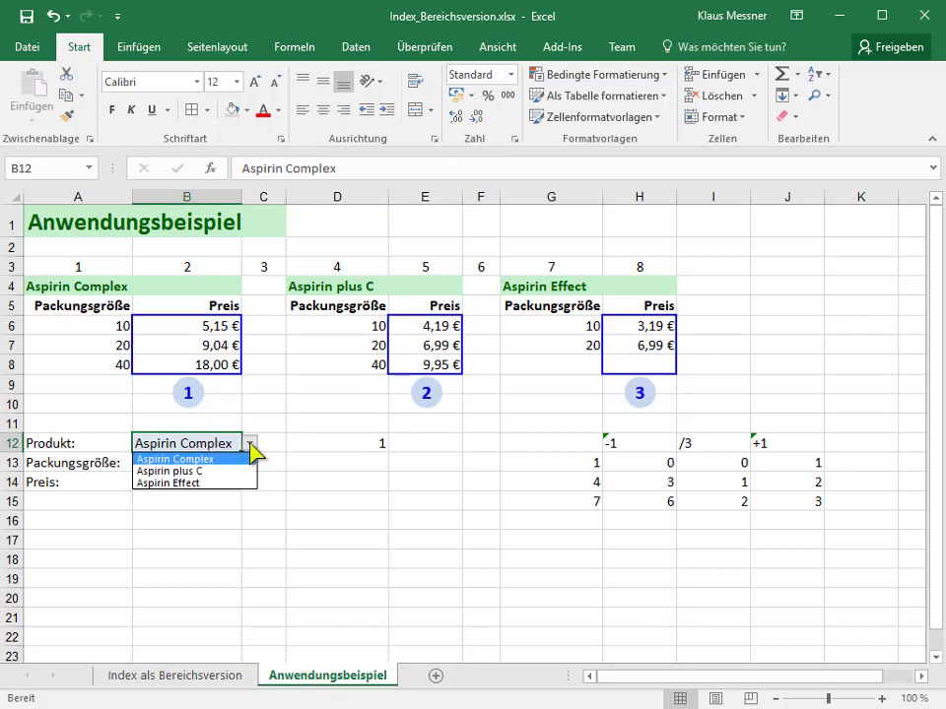
left_click(193, 483)
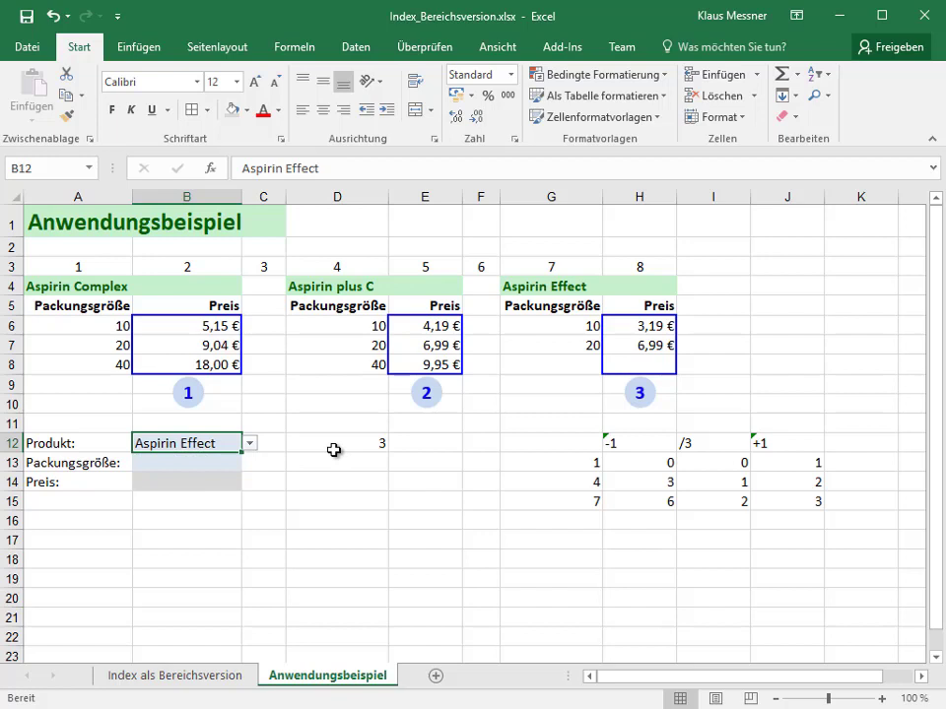
left_click(190, 464)
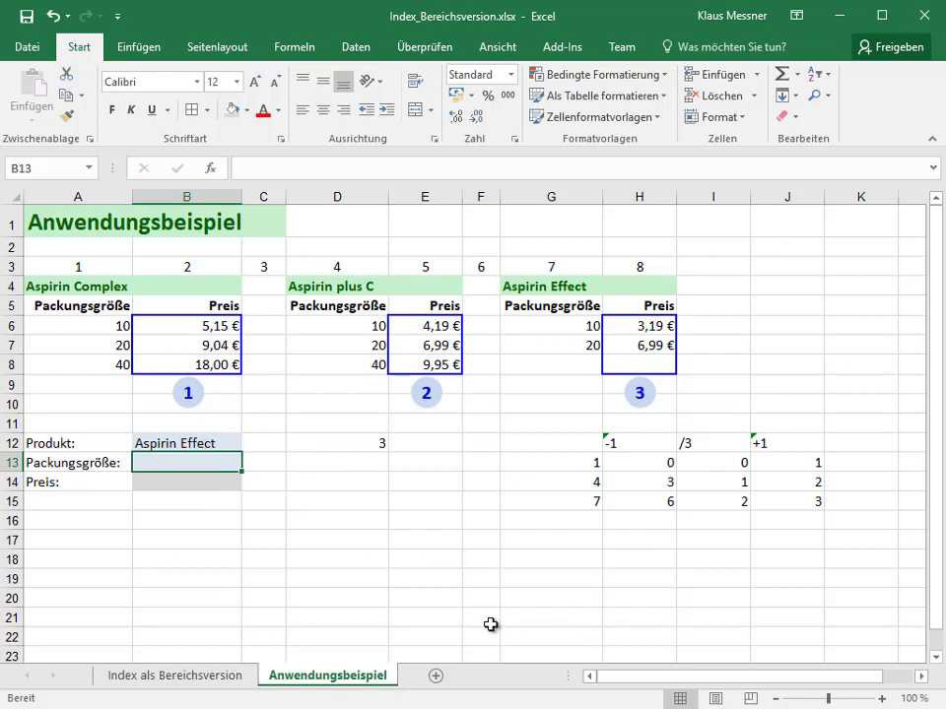
Enter package size 20 in B13 and highlight the Aspirin Complex sizes A6:A8
type("20")
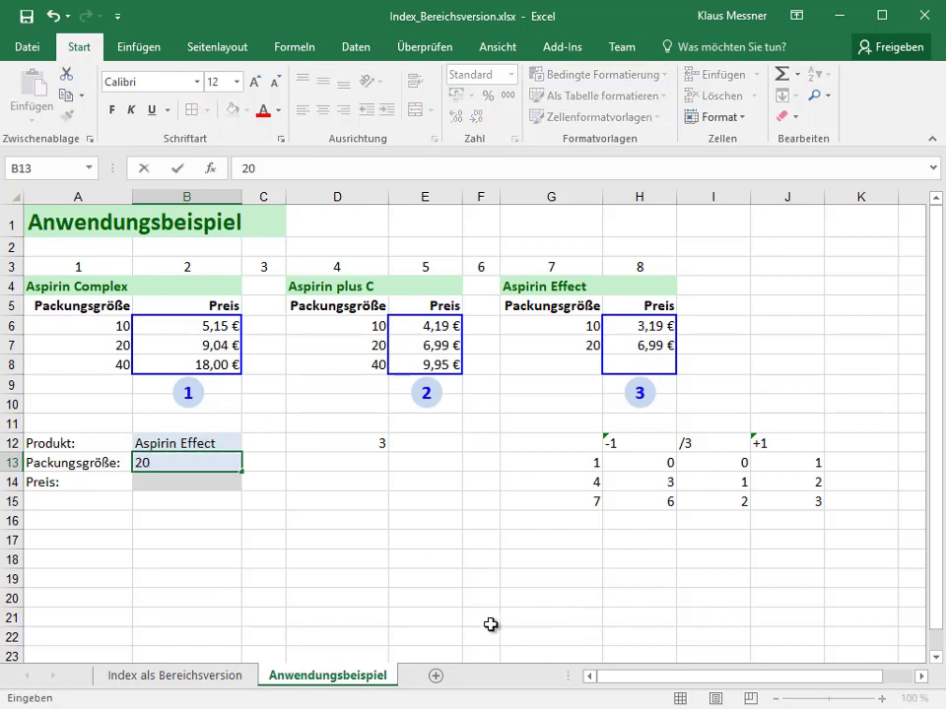
key("Tab")
key("Tab")
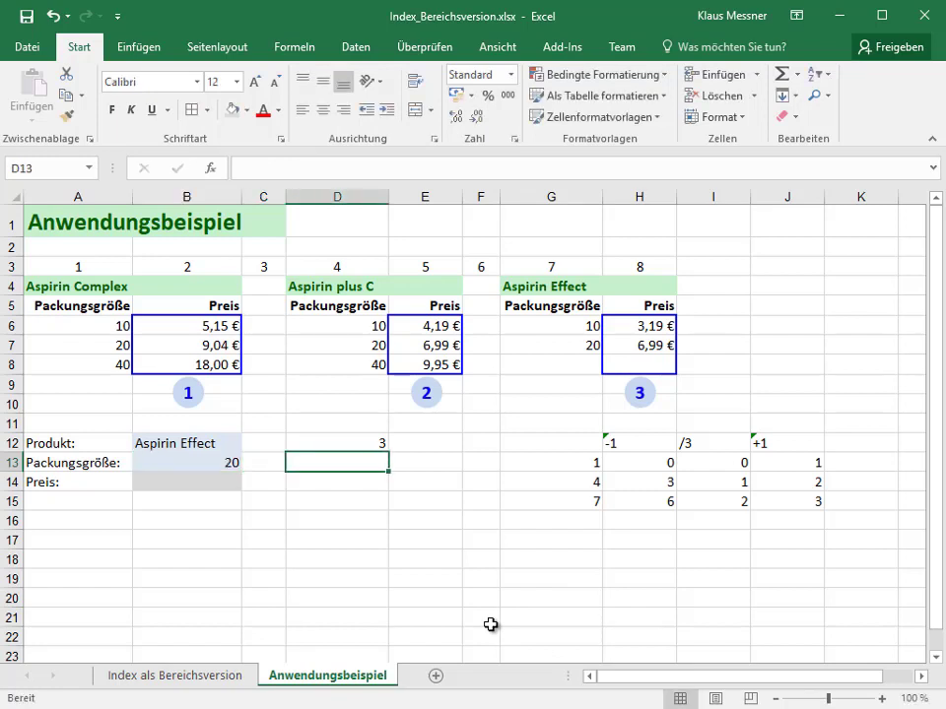
left_click_drag(99, 326, 89, 366)
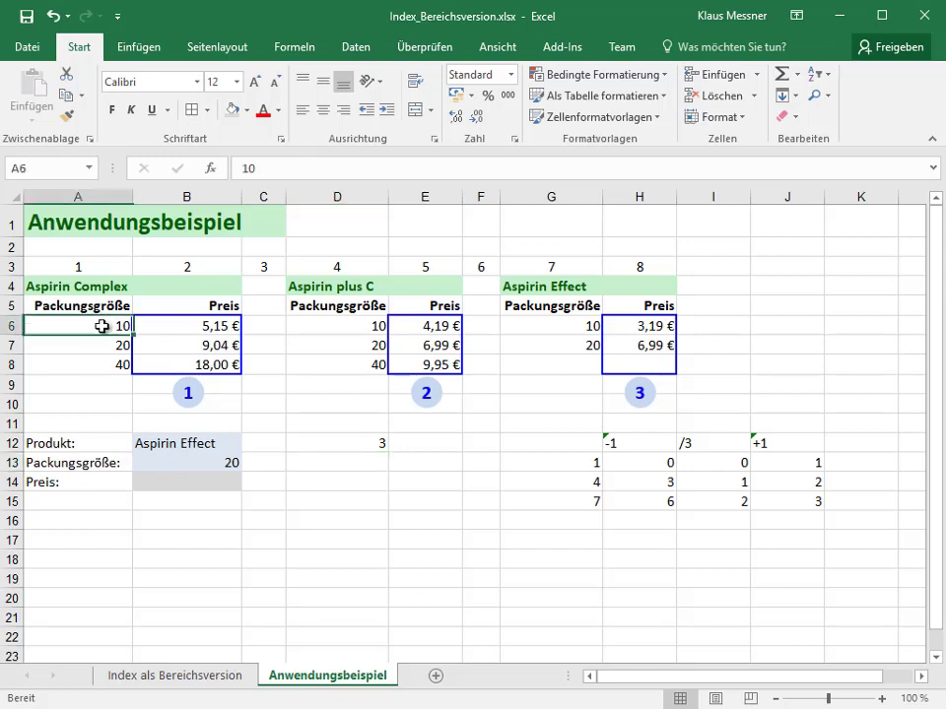
Enter =VERGLEICH(B13;A6:A8;0) in D13 with exact match, returning 2
left_click(361, 465)
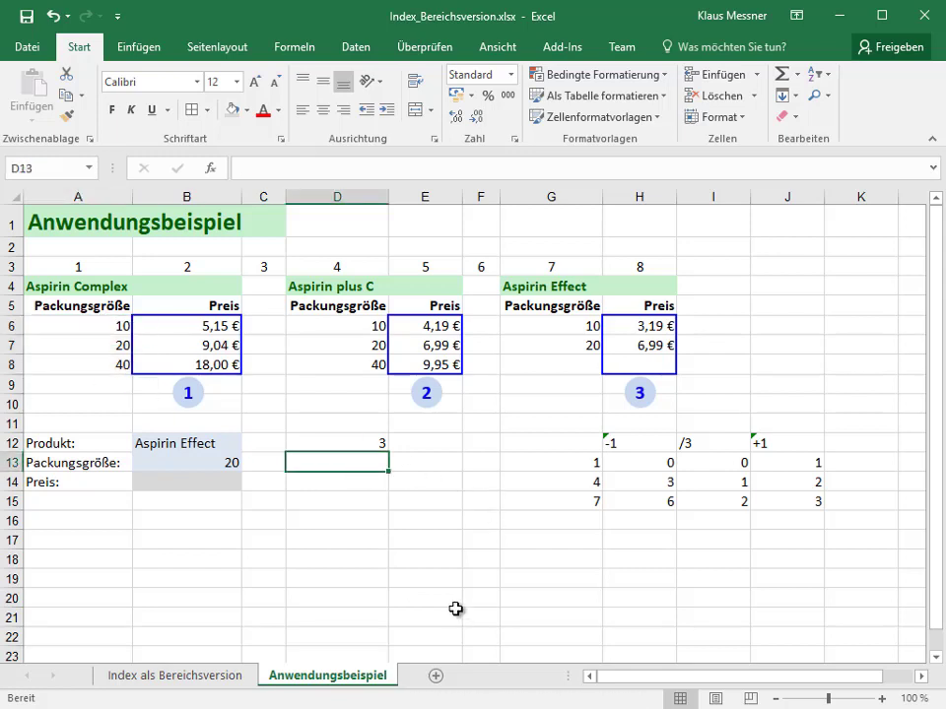
type("=Ver")
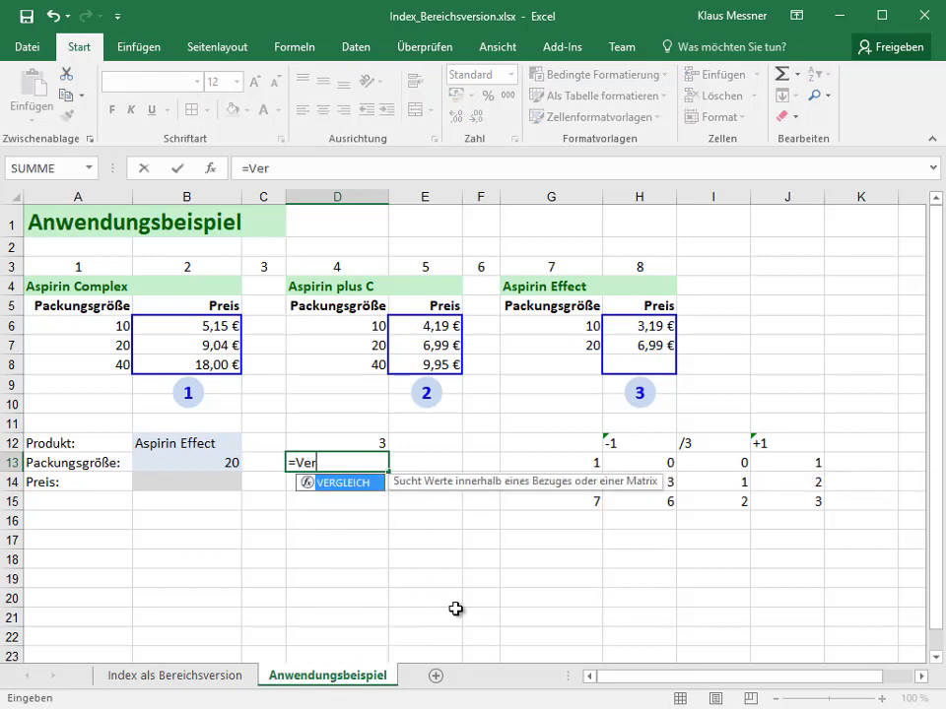
type("gleich(")
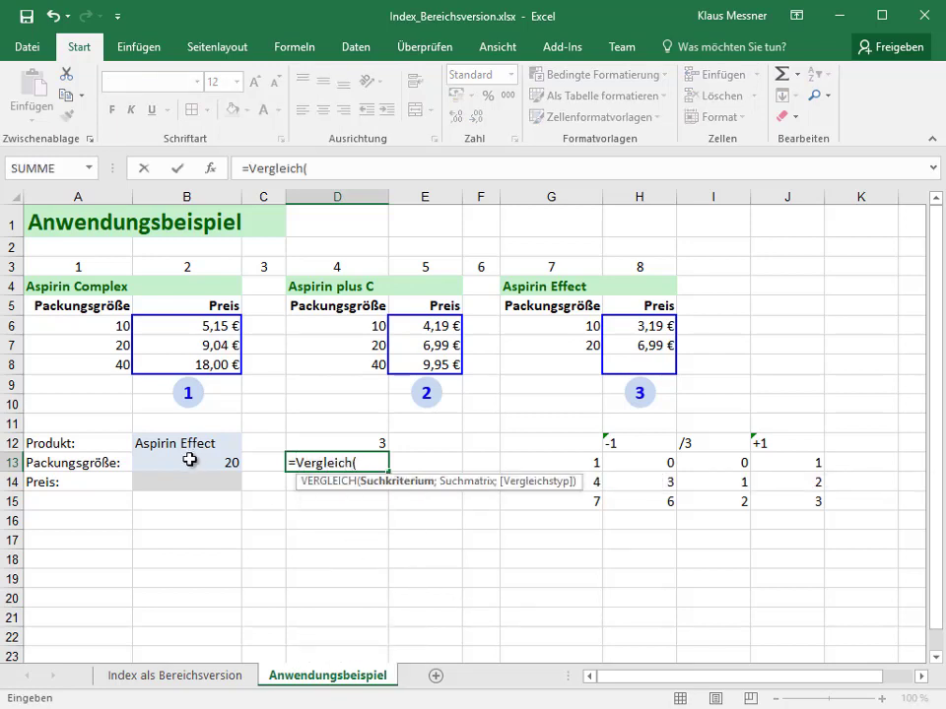
left_click(189, 460)
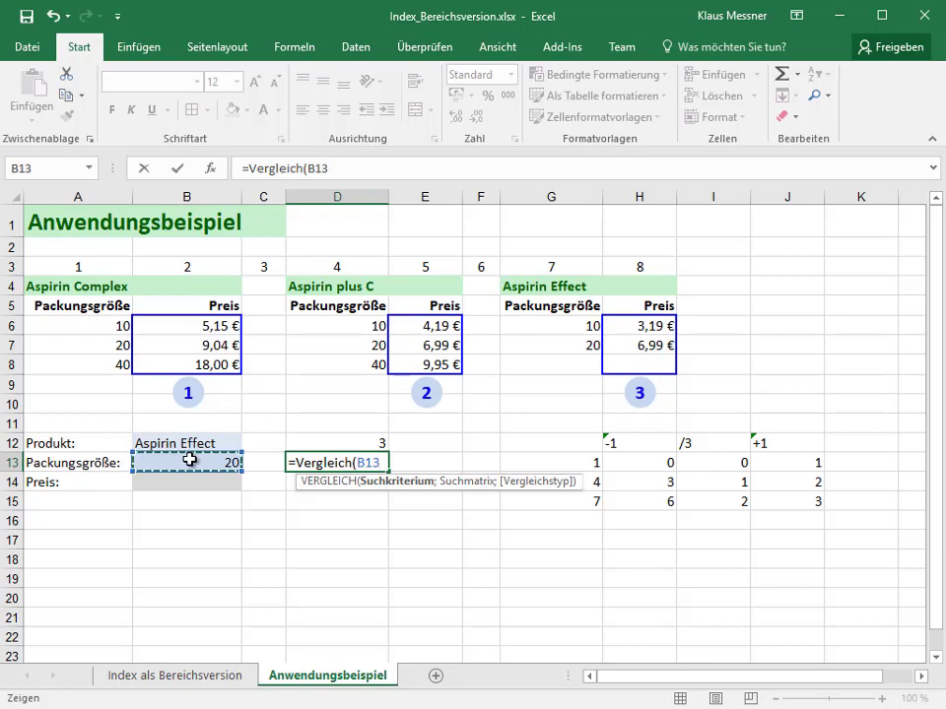
type(";")
left_click(108, 328)
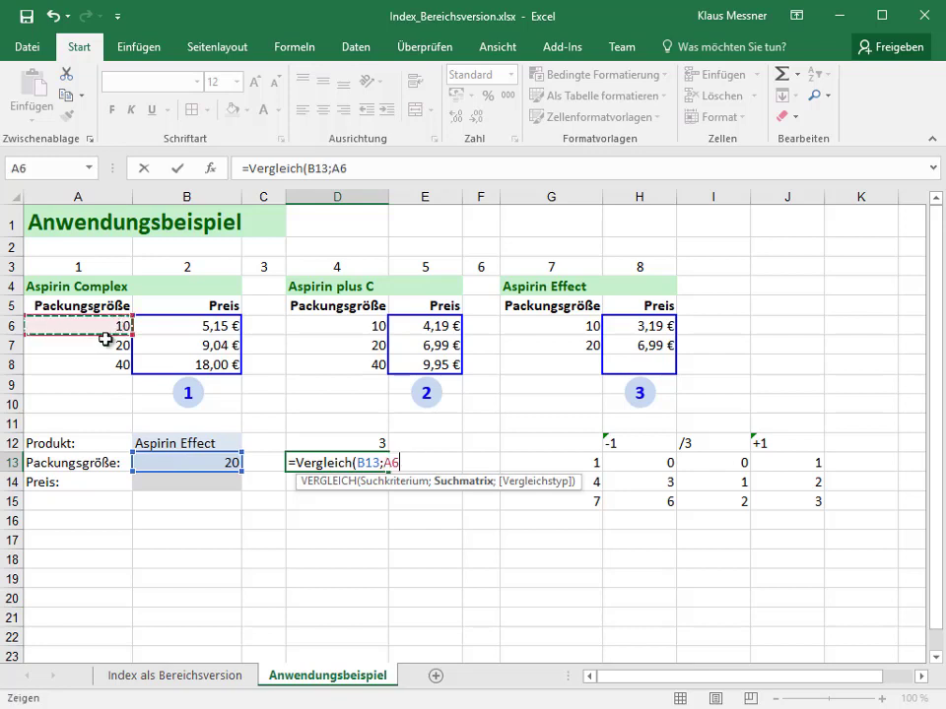
left_click_drag(105, 338, 92, 362)
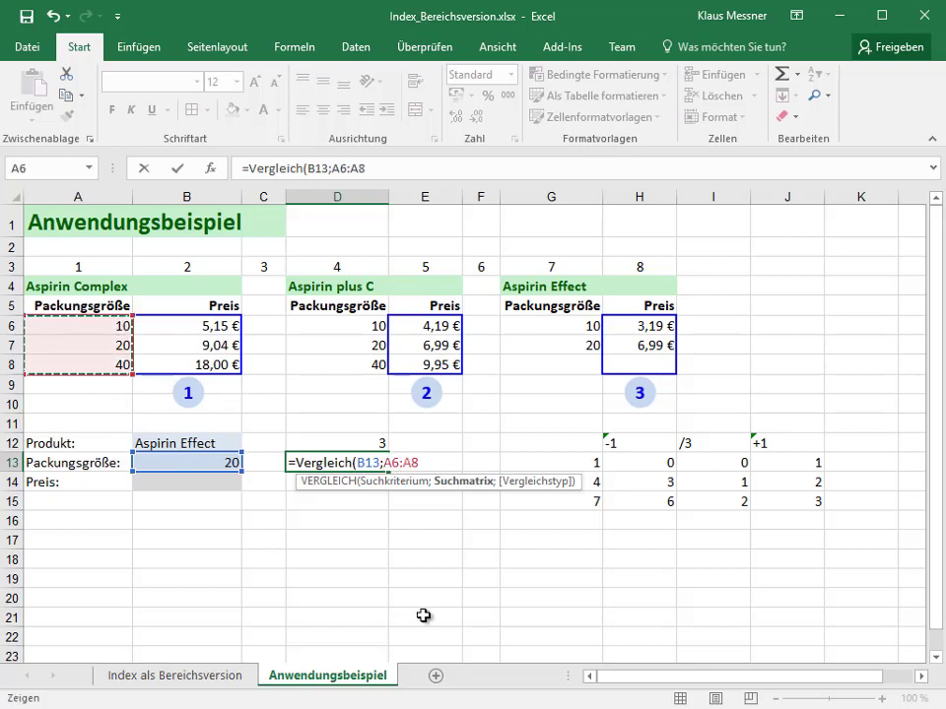
type(";")
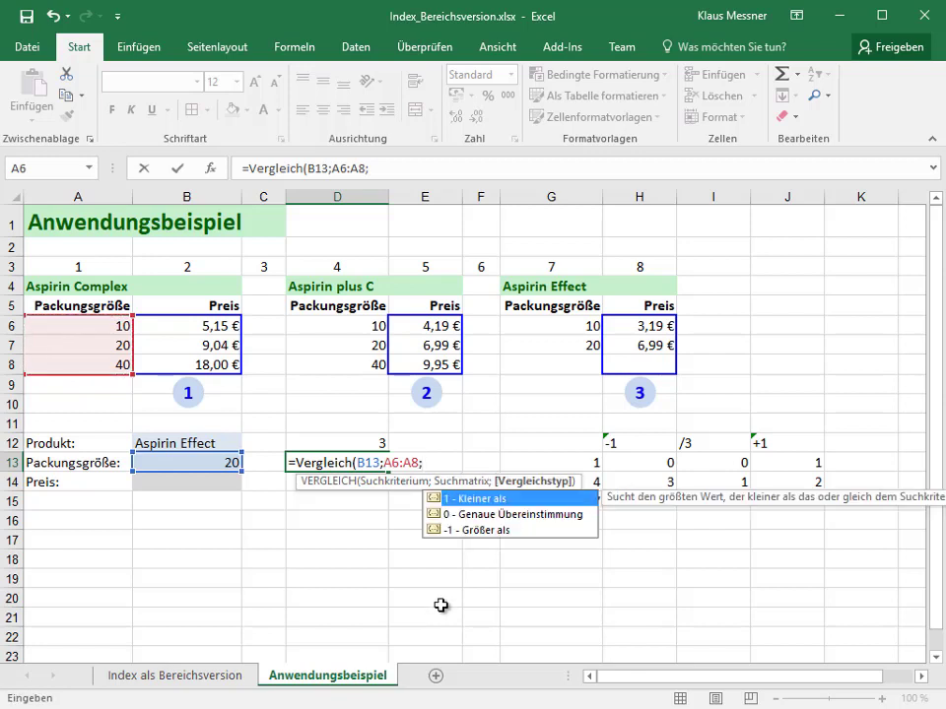
double_click(471, 514)
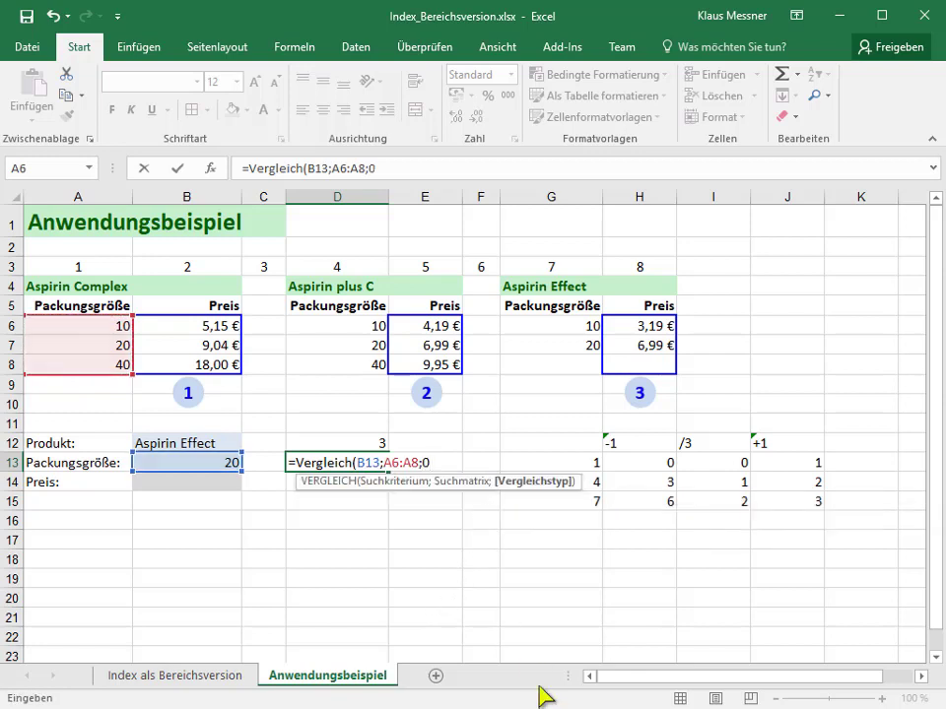
type(")")
key("Return")
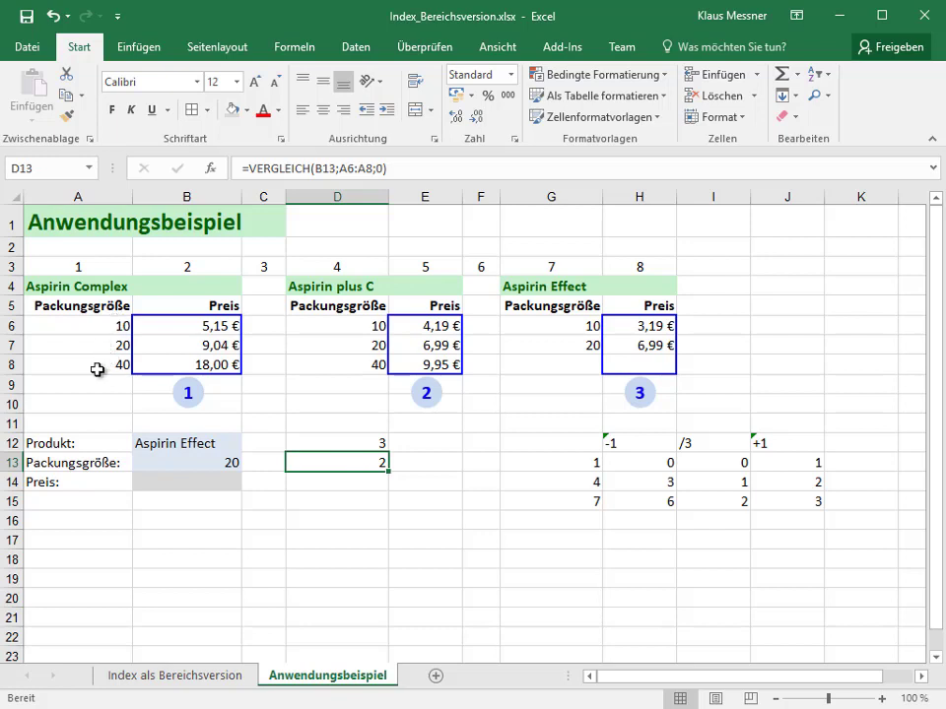
left_click(201, 484)
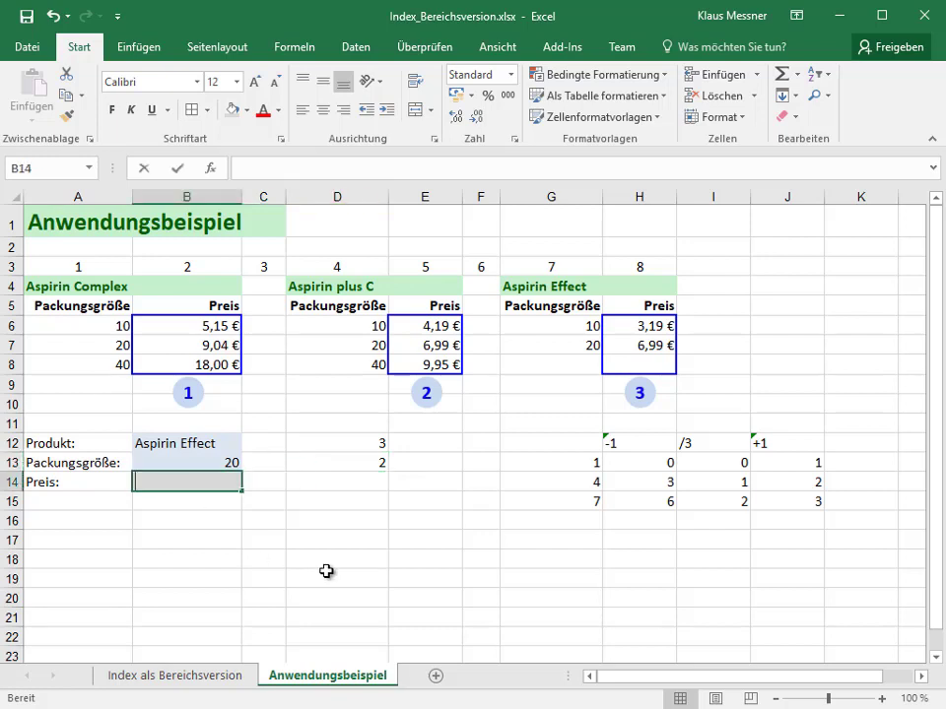
Start an INDEX formula in B14 over the price ranges B6:B8, E6:E8 and H6:H8
type("=Index")
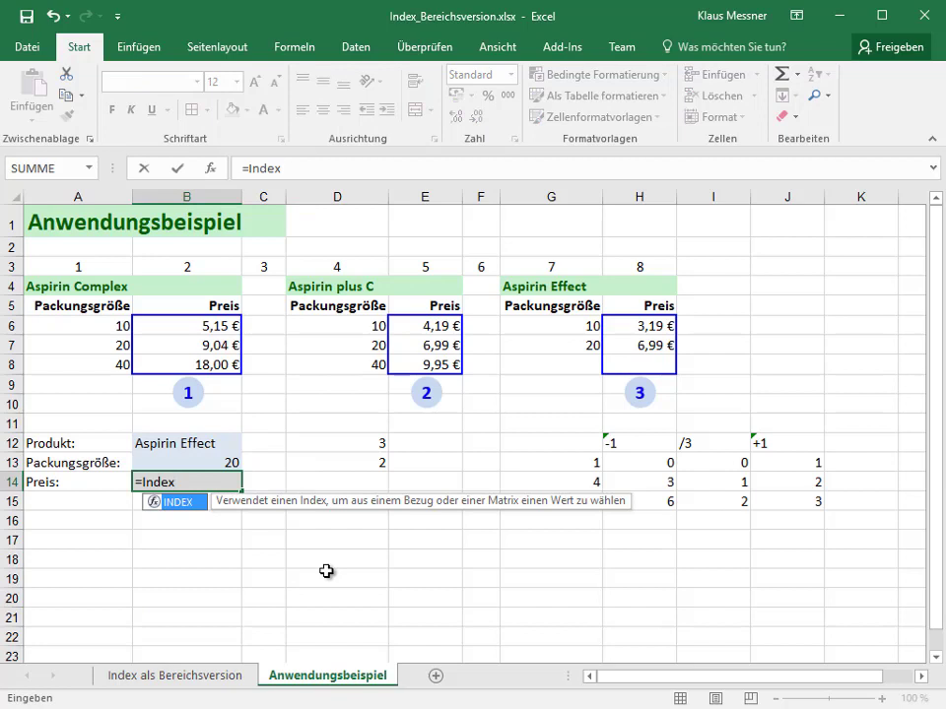
type("((")
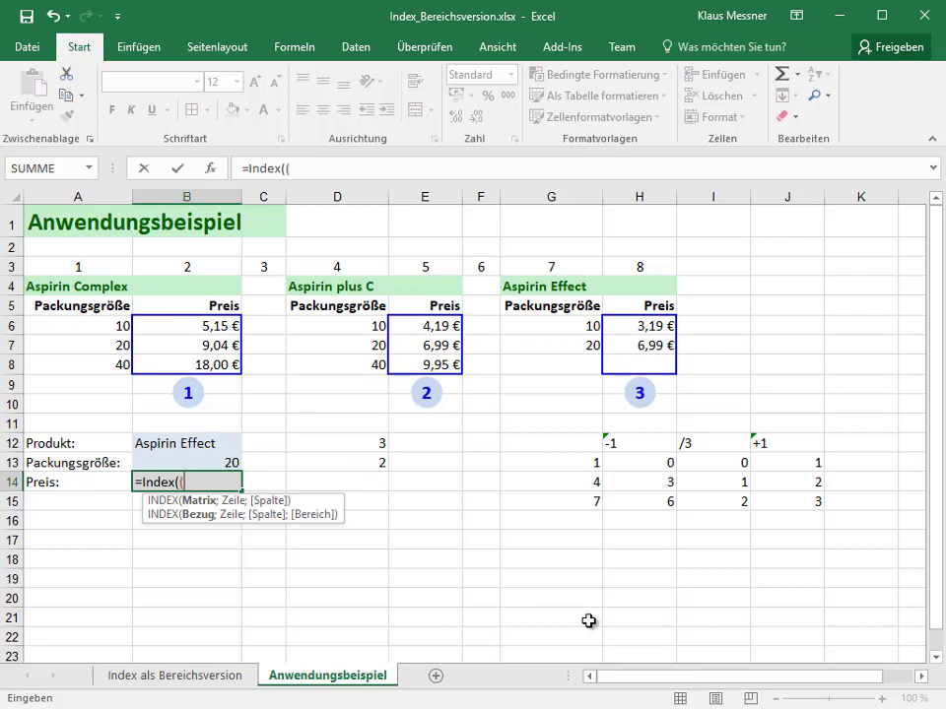
left_click_drag(215, 325, 181, 370)
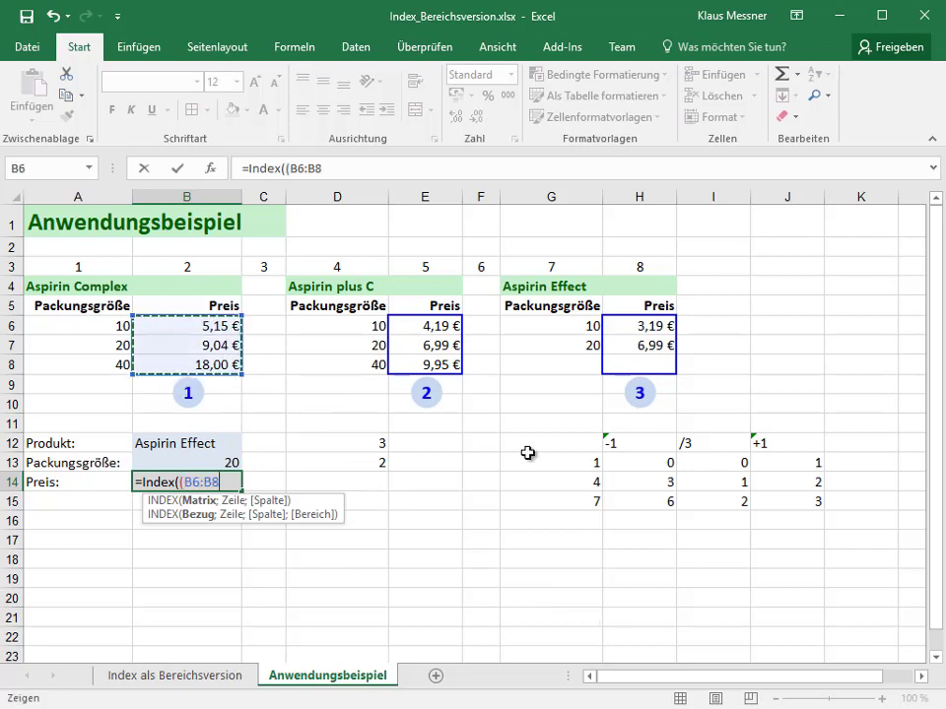
type(";")
left_click_drag(426, 326, 427, 359)
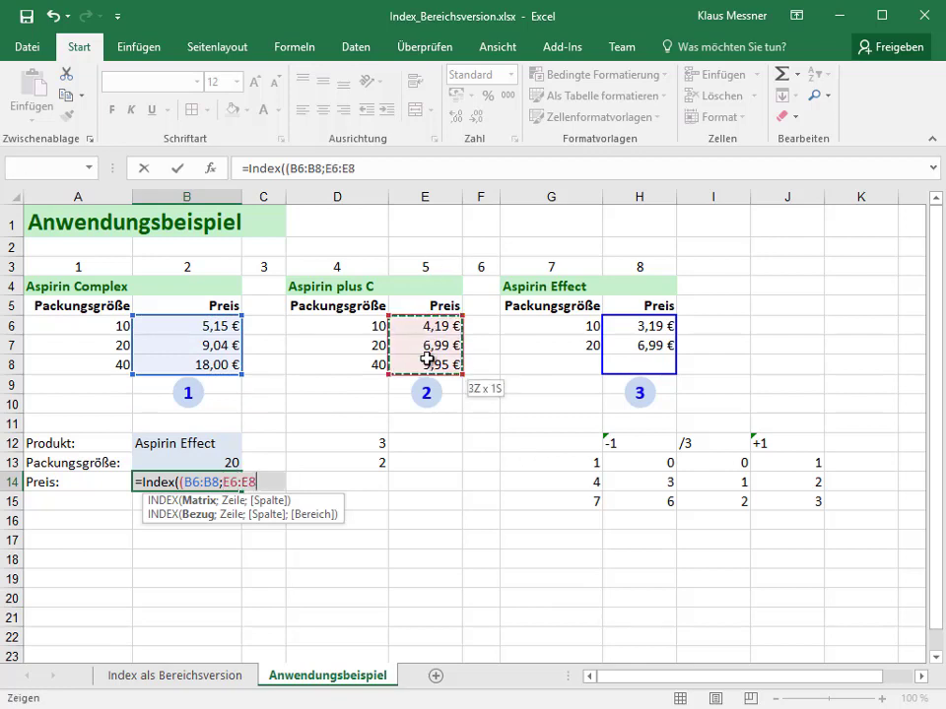
type(";")
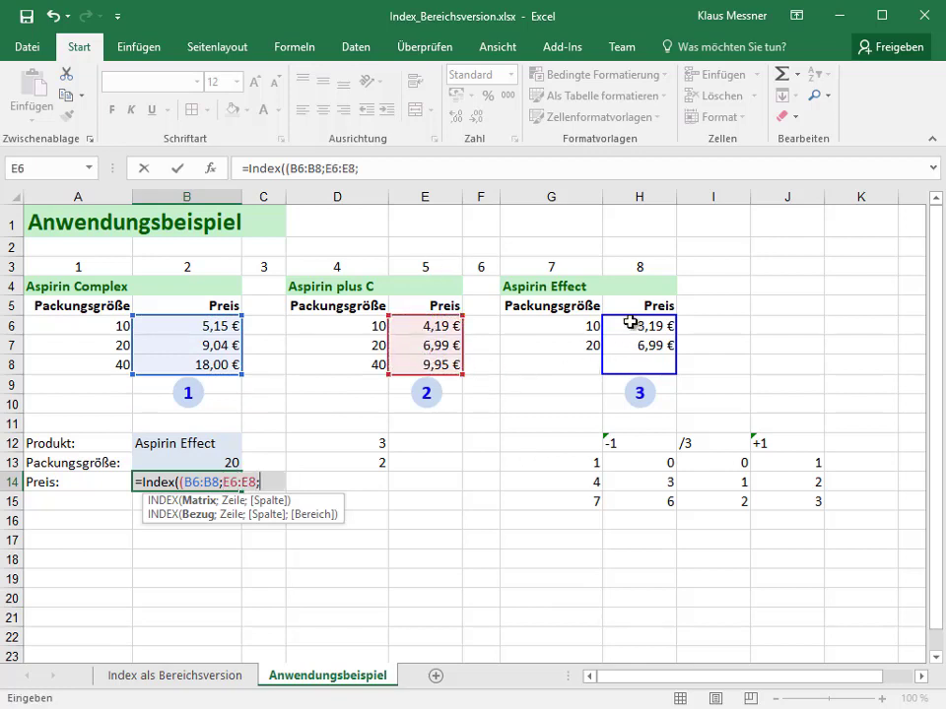
left_click_drag(630, 322, 614, 367)
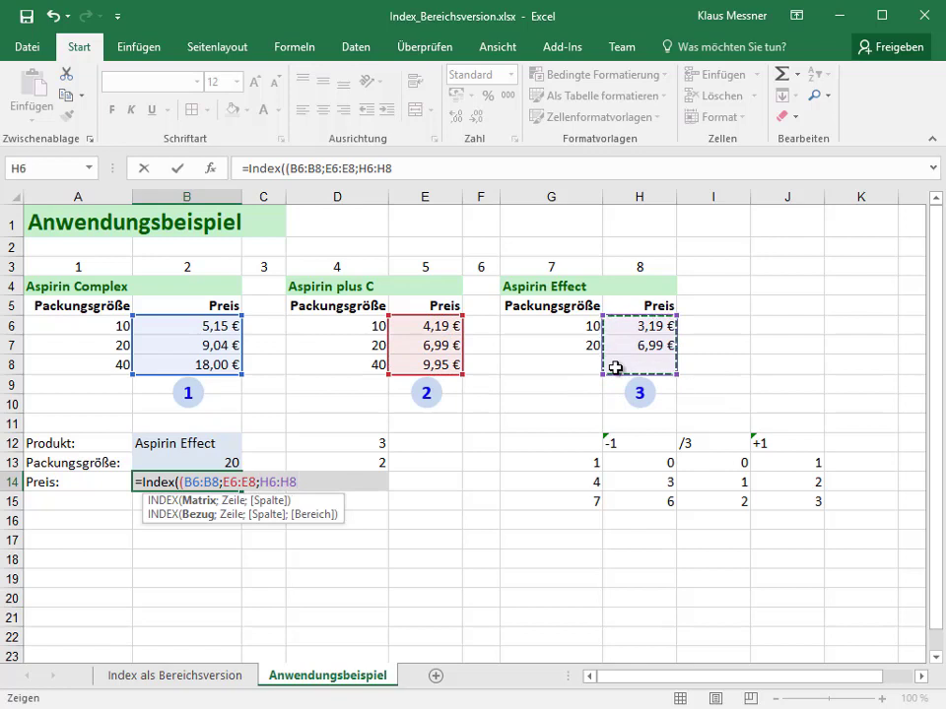
type(");")
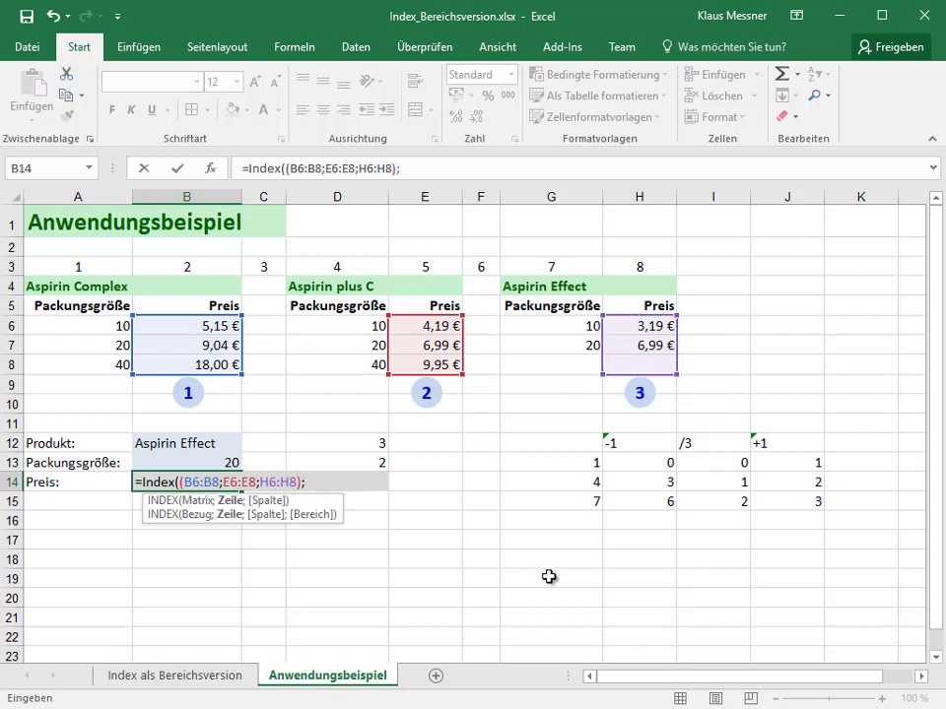
Complete it as =INDEX((B6:B8;E6:E8;H6:H8);D13;1;D12), giving 6,99
left_click(350, 463)
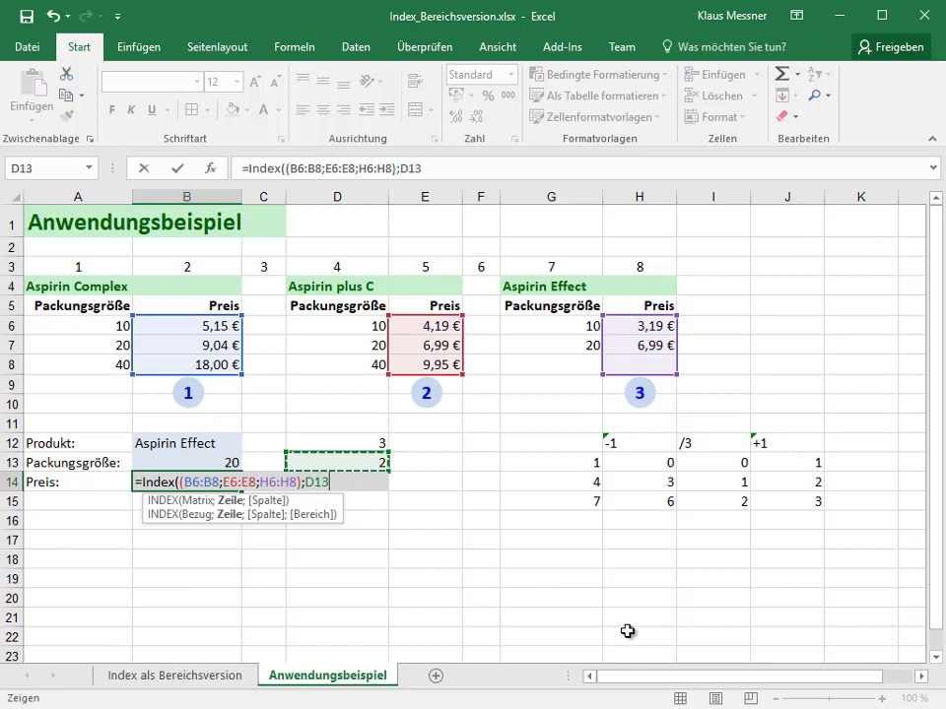
type(";1")
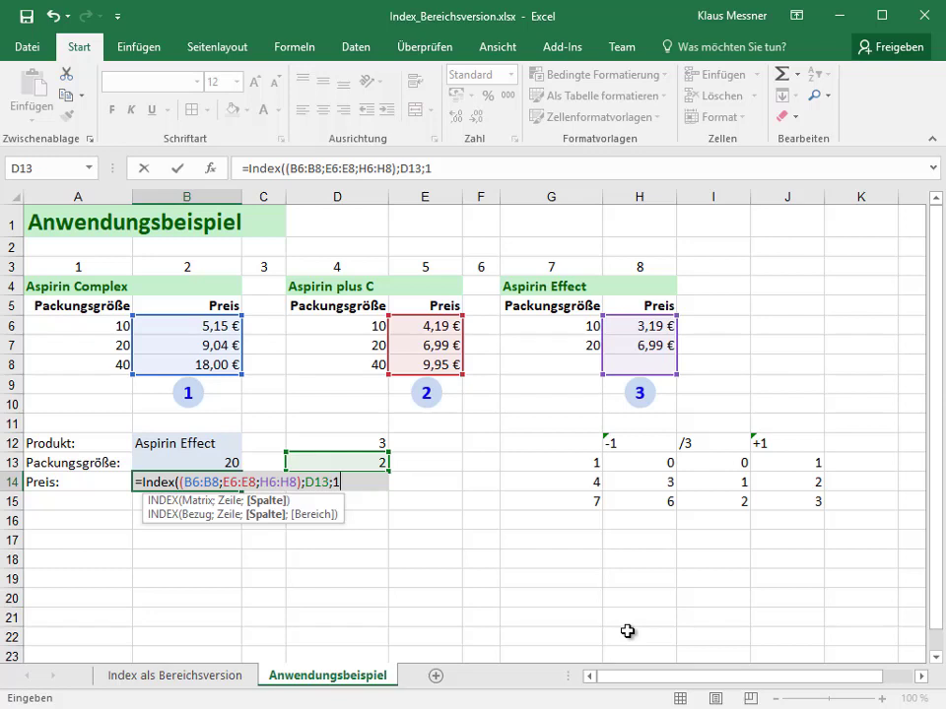
type(";")
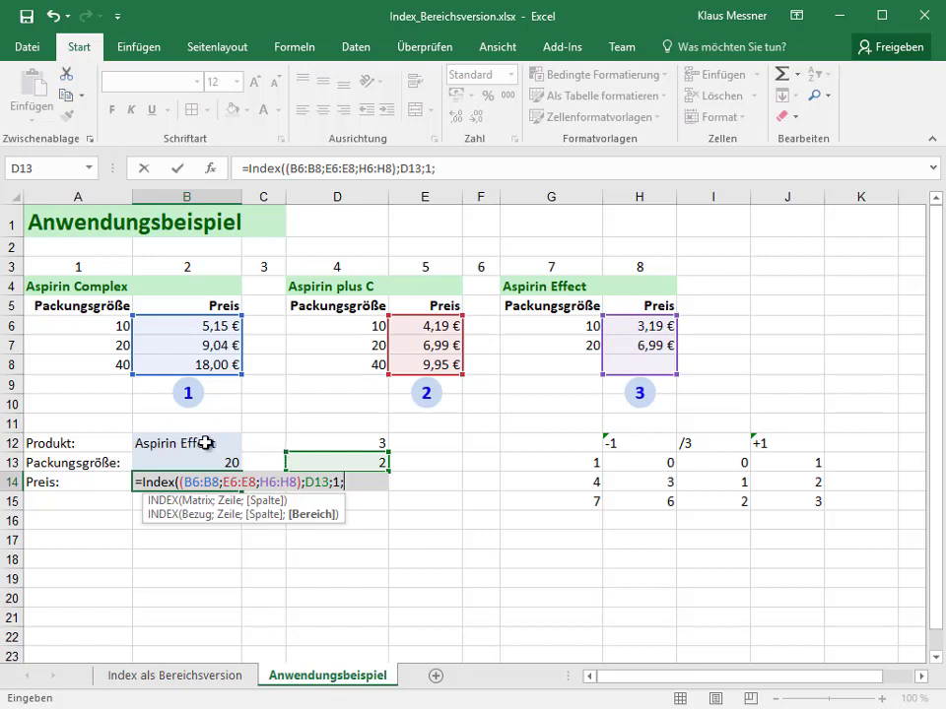
left_click(336, 445)
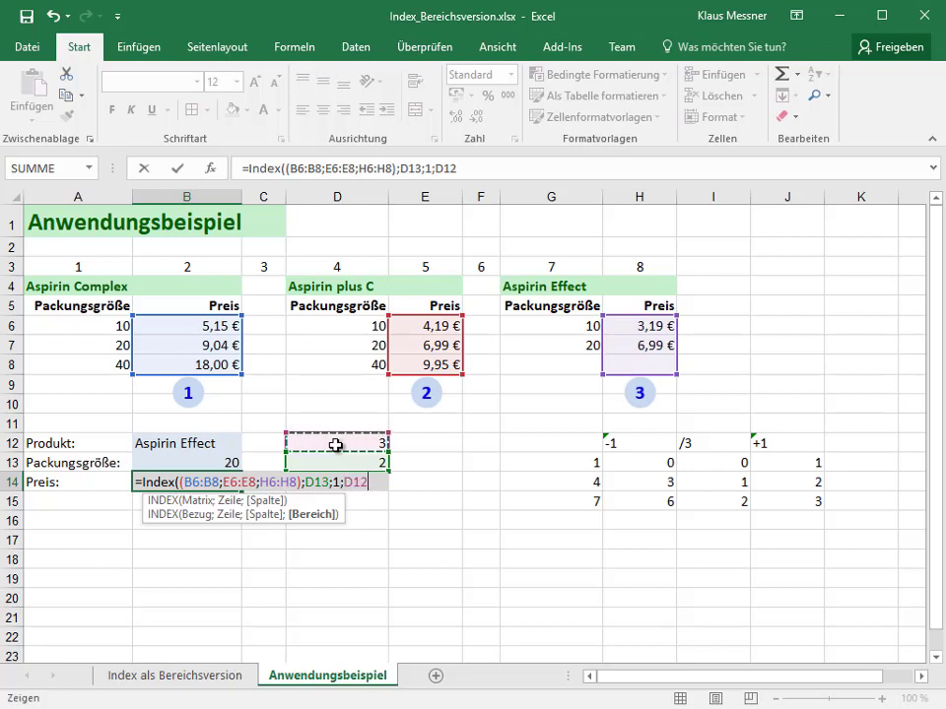
type(")")
key("Return")
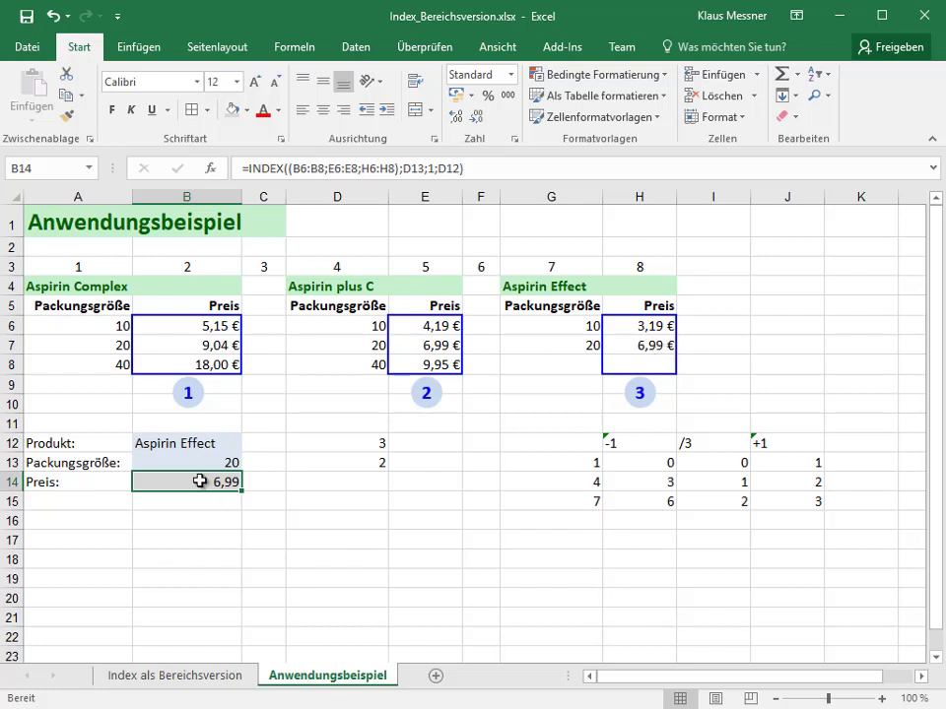
Apply the Währung number format to B14 so the price shows with €
left_click(513, 75)
left_click(463, 188)
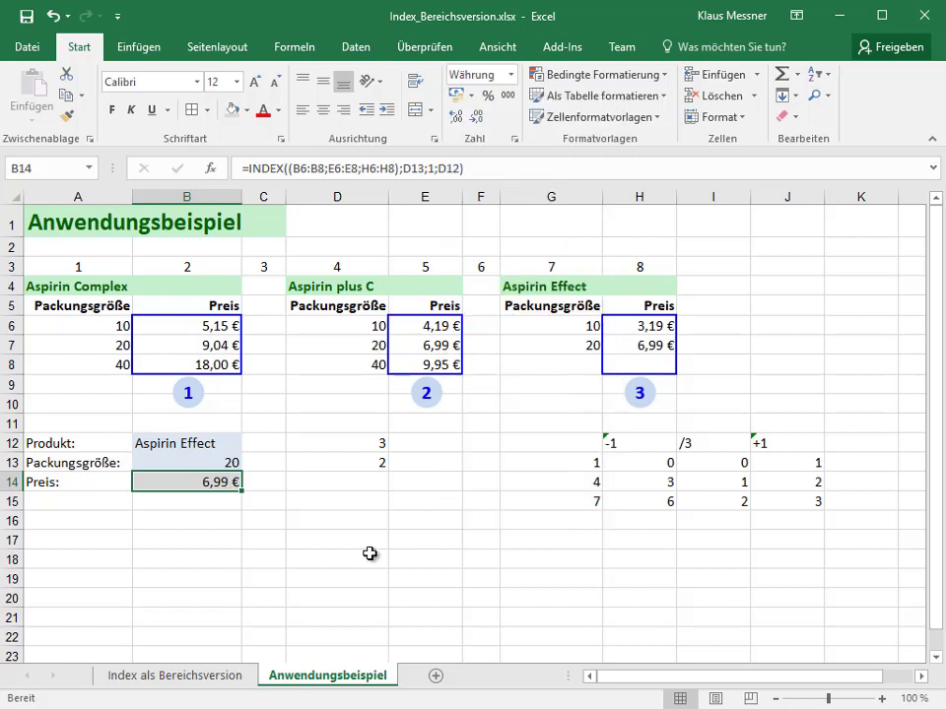
key("Up")
key("Up")
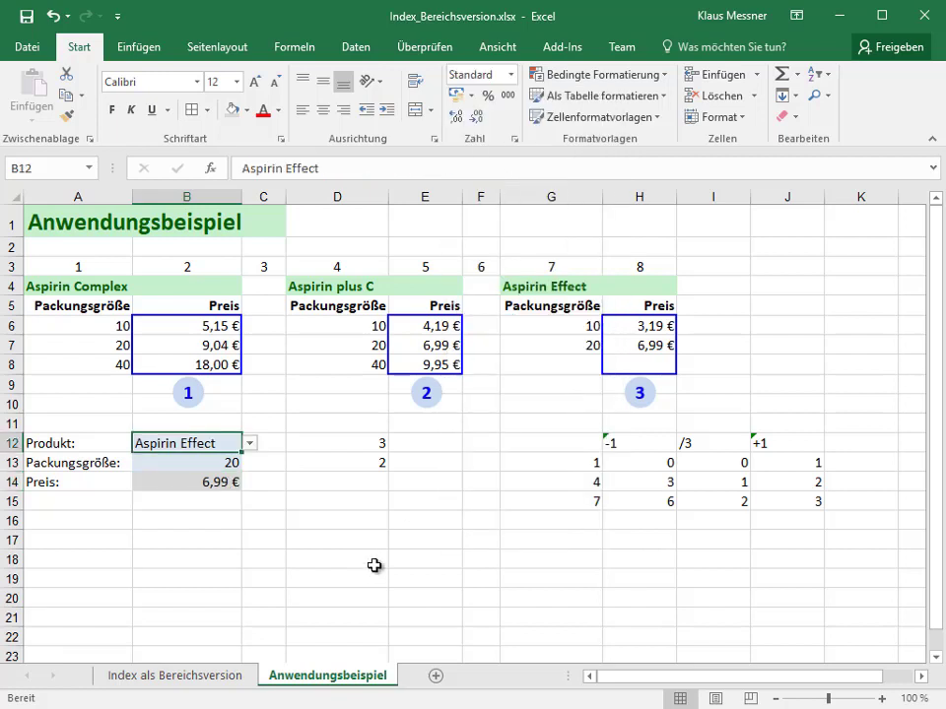
left_click(251, 444)
Set package size 40 and product Aspirin plus C, so the price reads 9,95 €
left_click(210, 460)
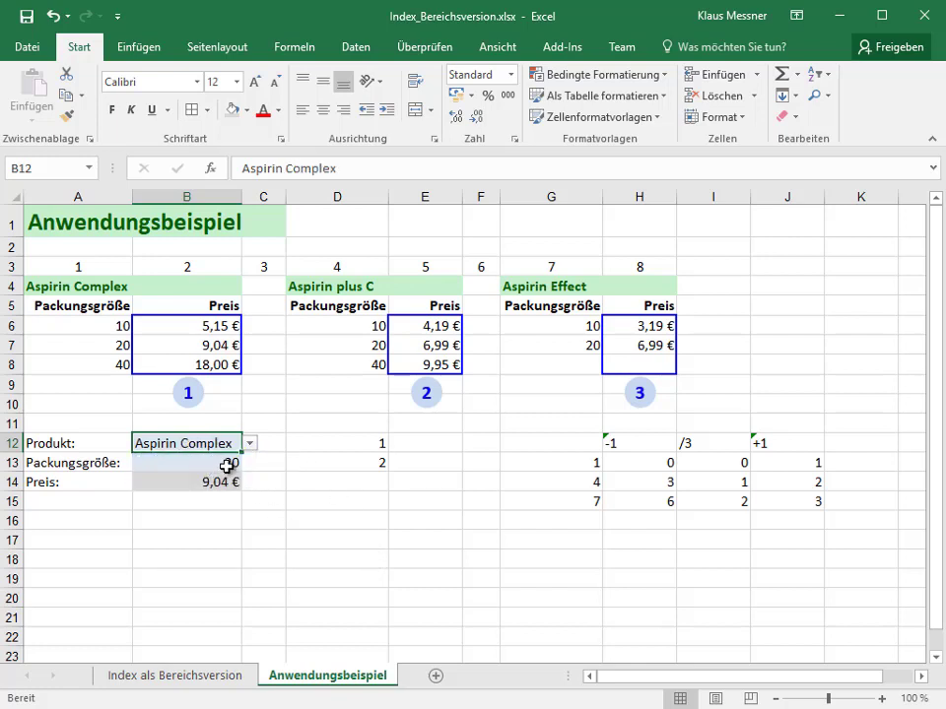
left_click(226, 466)
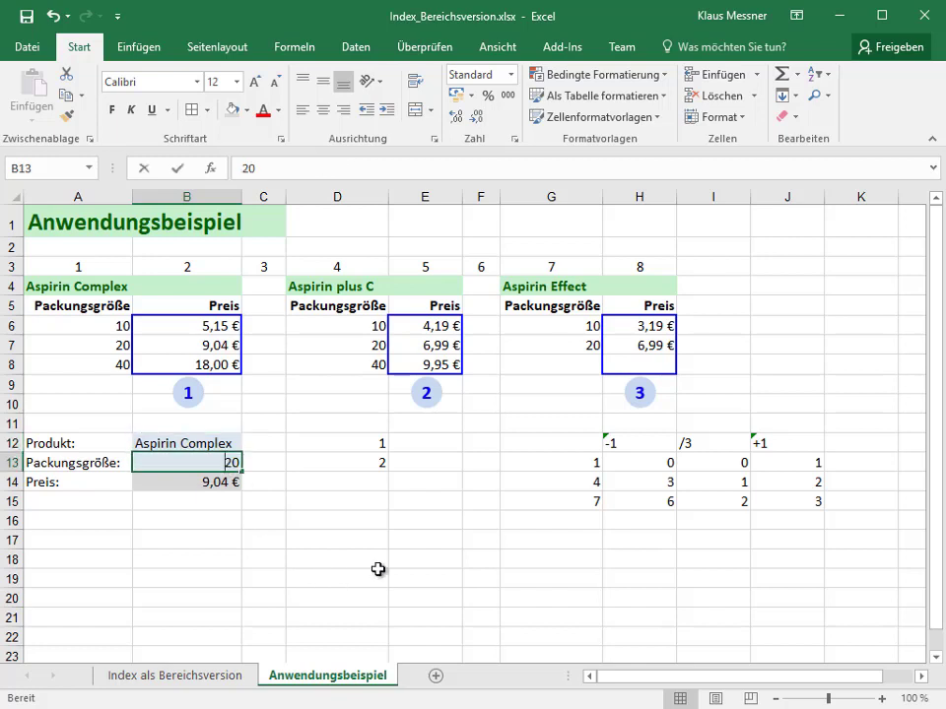
type("40")
key("Return")
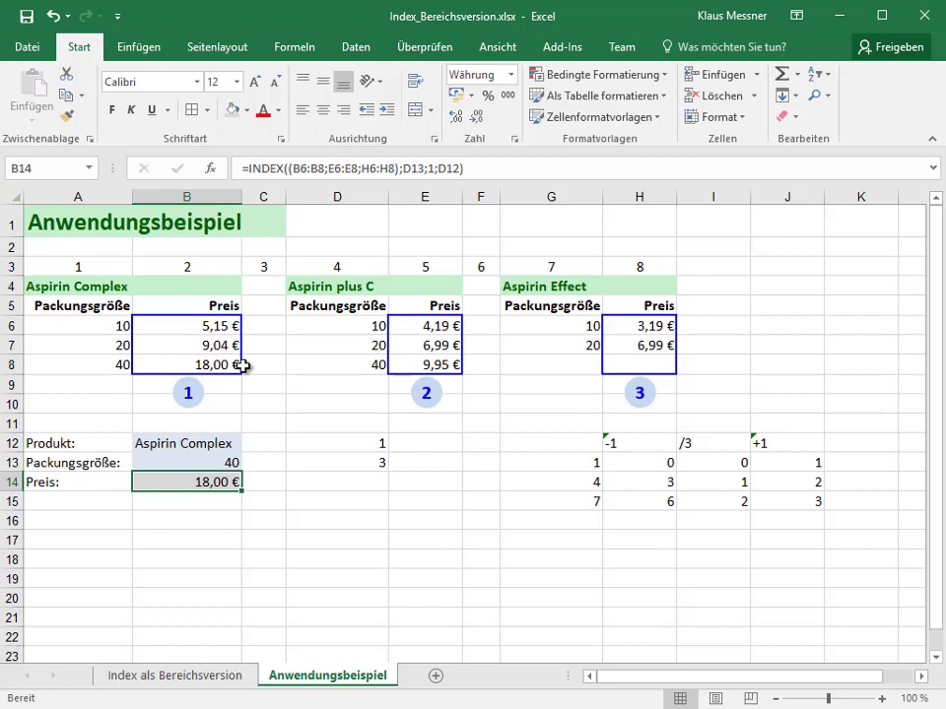
left_click(232, 446)
left_click(252, 448)
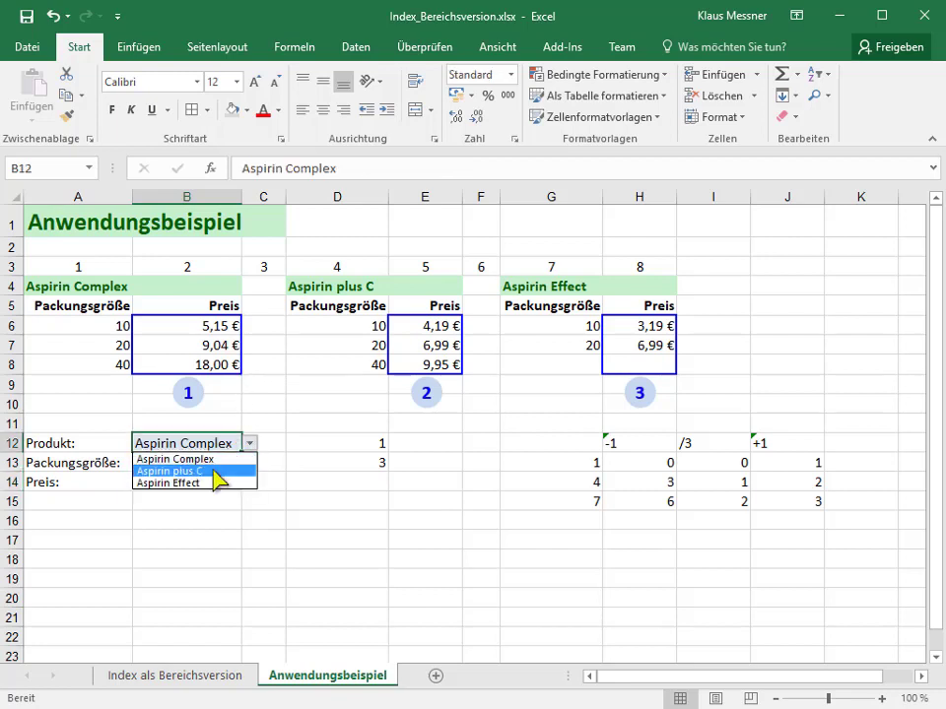
left_click(173, 470)
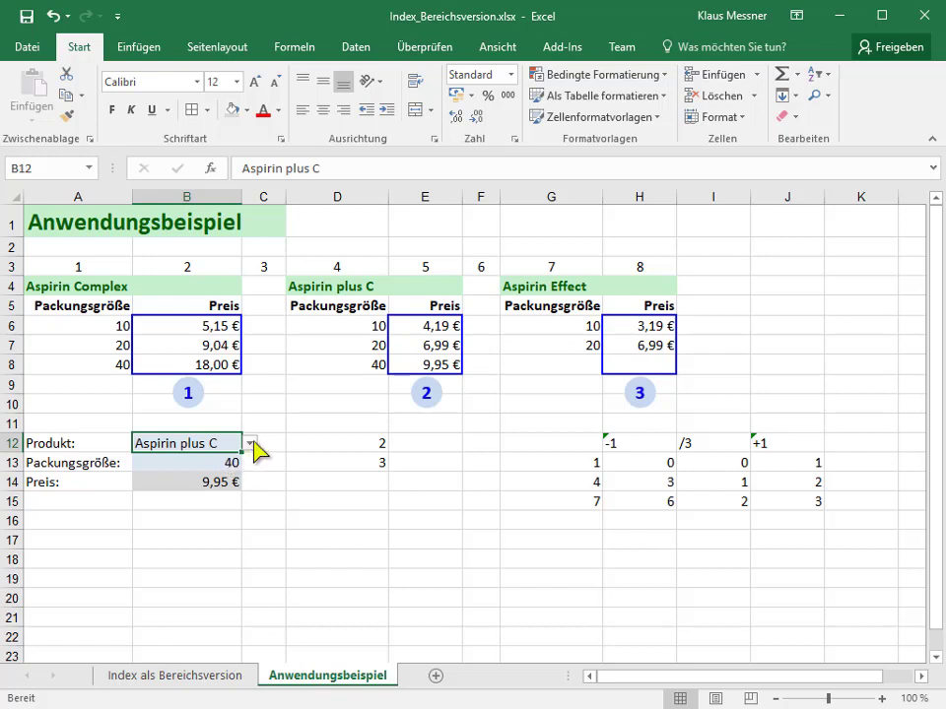
Choose Aspirin Effect in B12, giving 0,00 € for size 40, and inspect B14's INDEX formula
left_click(253, 443)
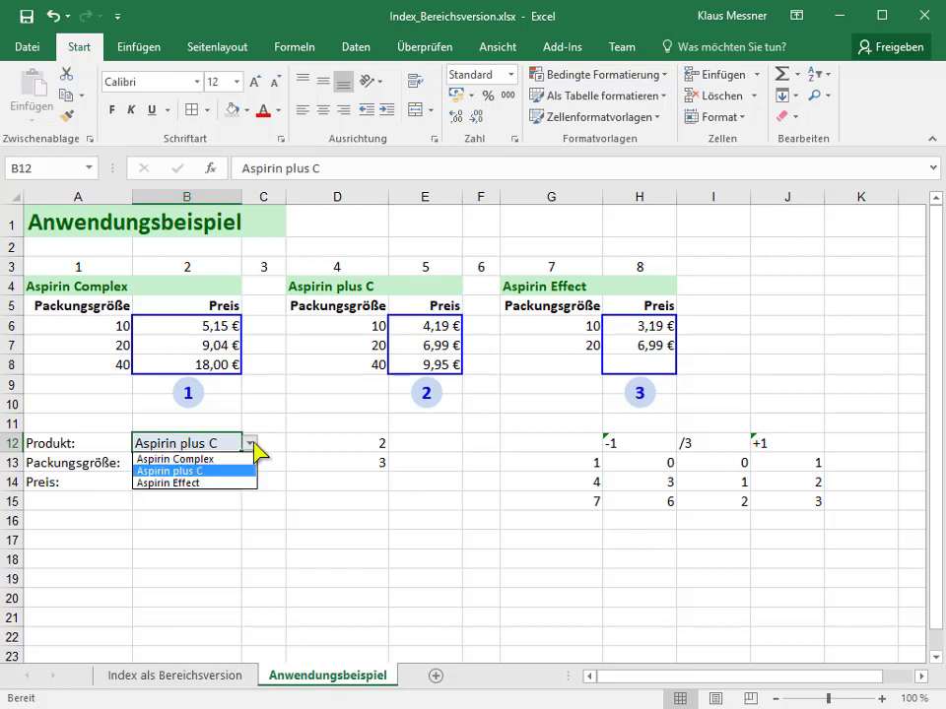
left_click(187, 483)
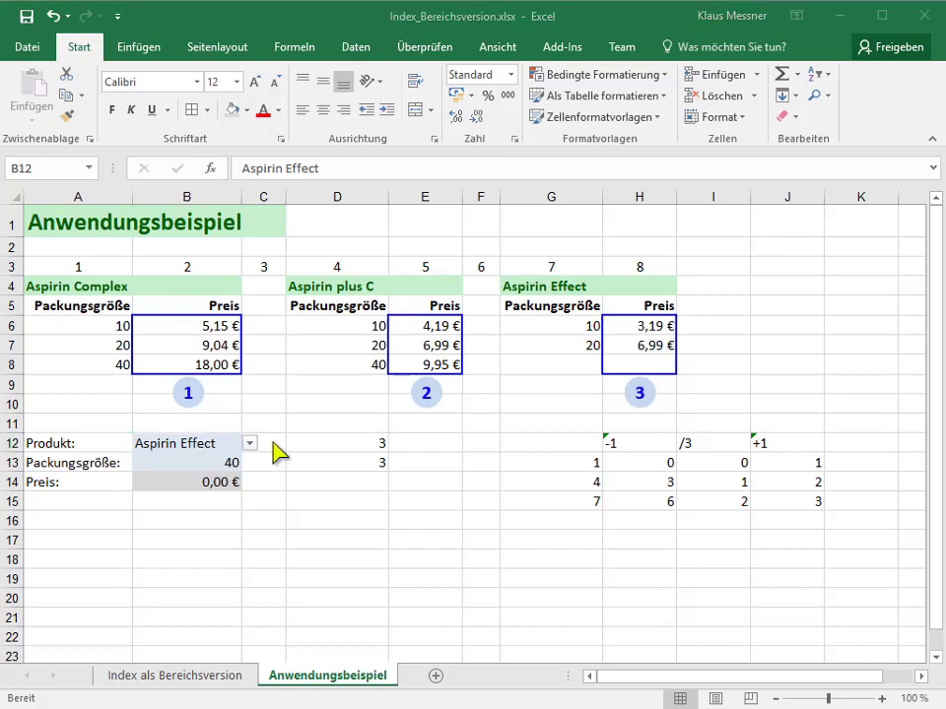
left_click(201, 482)
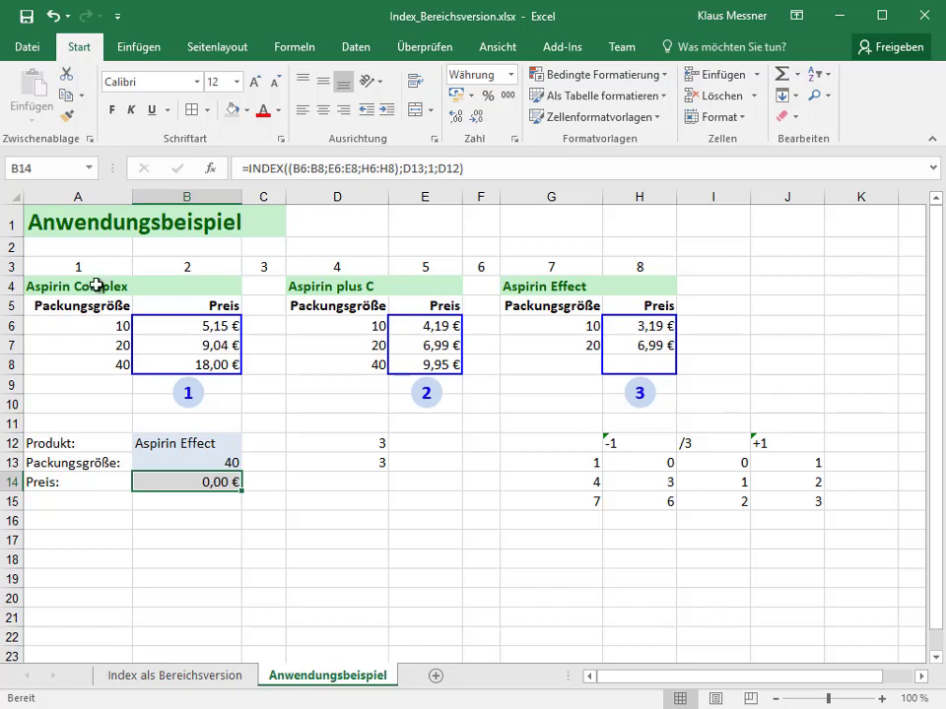
left_click(222, 443)
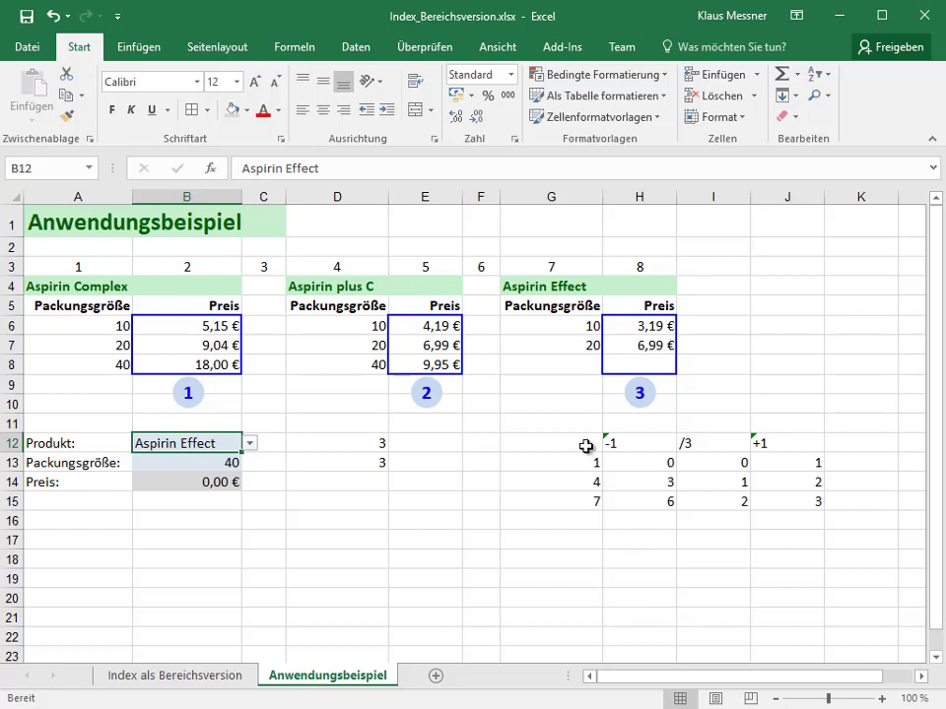
Delete the helper numbers in G12:J16
left_click_drag(587, 445, 789, 511)
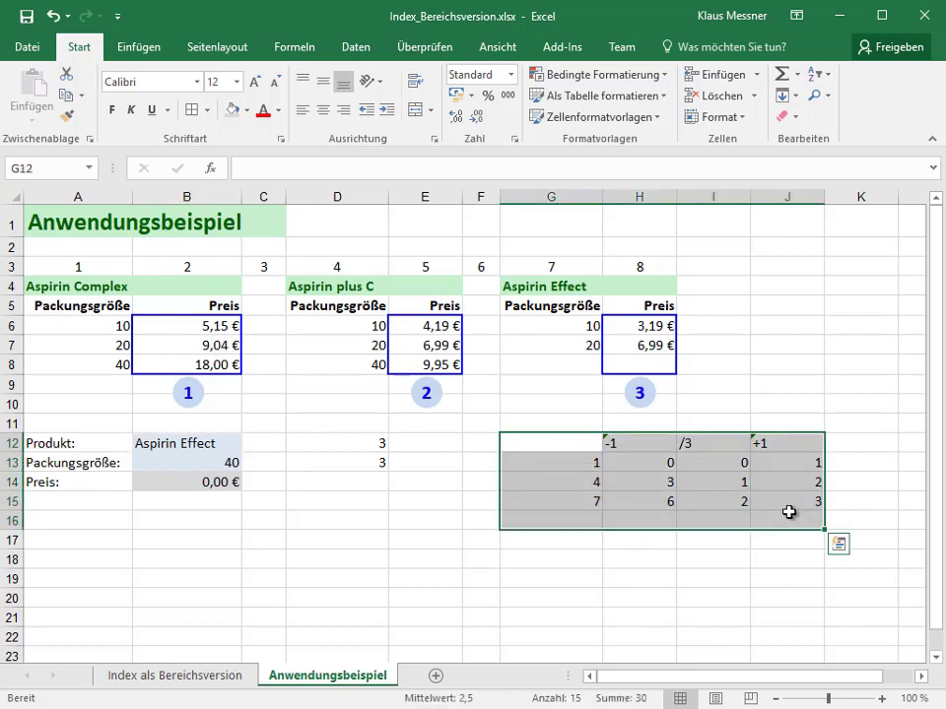
key("Delete")
left_click(619, 560)
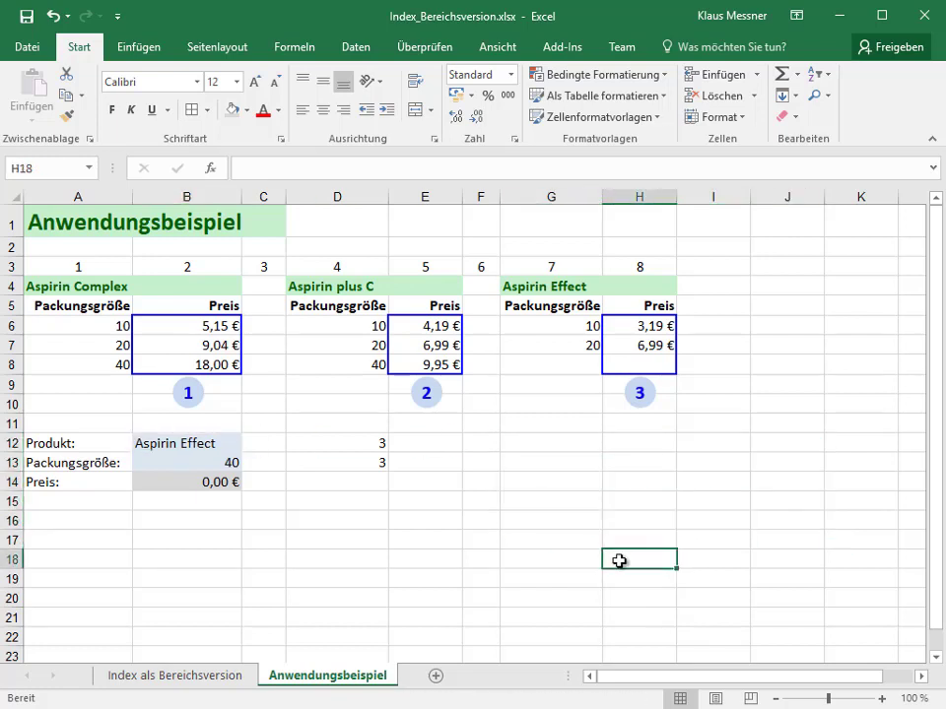
left_click(641, 447)
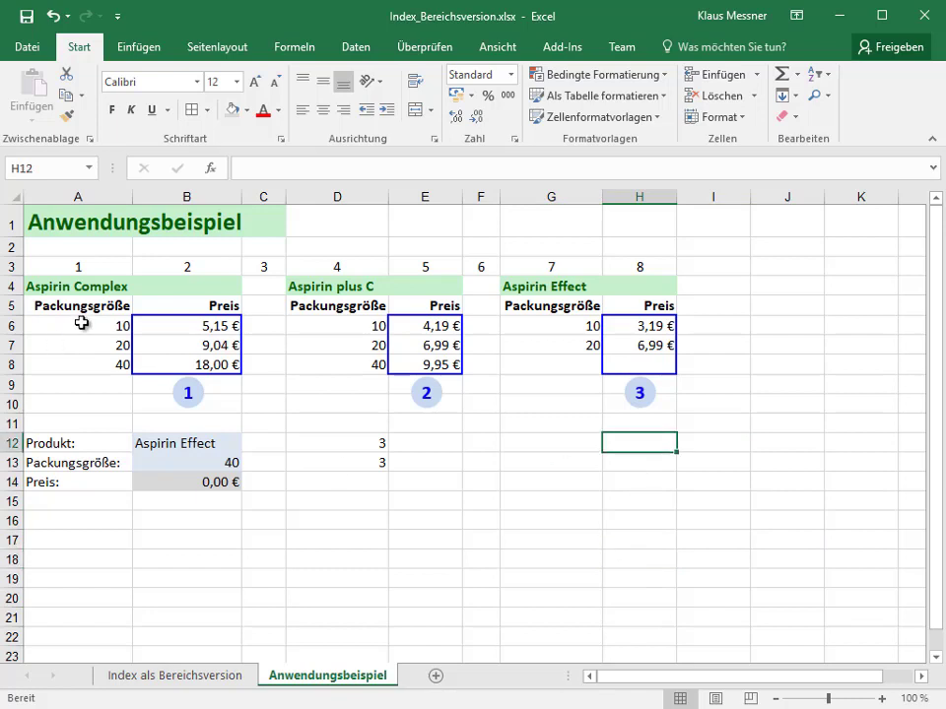
Copy Aspirin Complex, Aspirin plus C and Aspirin Effect headings into H13, H14 and H15
left_click(69, 287)
key("ctrl+c")
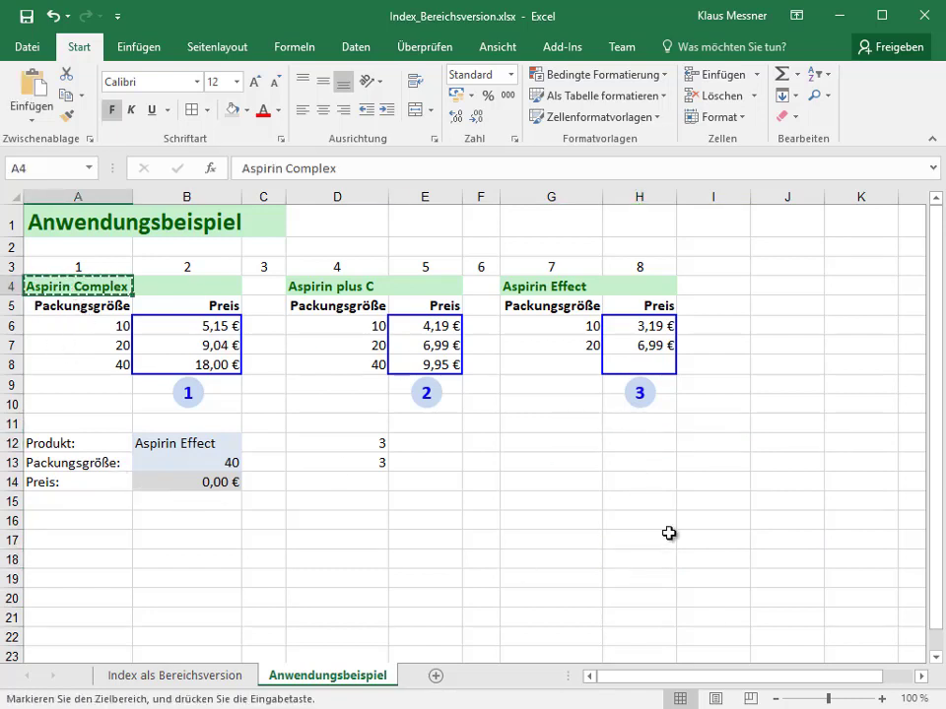
left_click(651, 463)
key("ctrl+v")
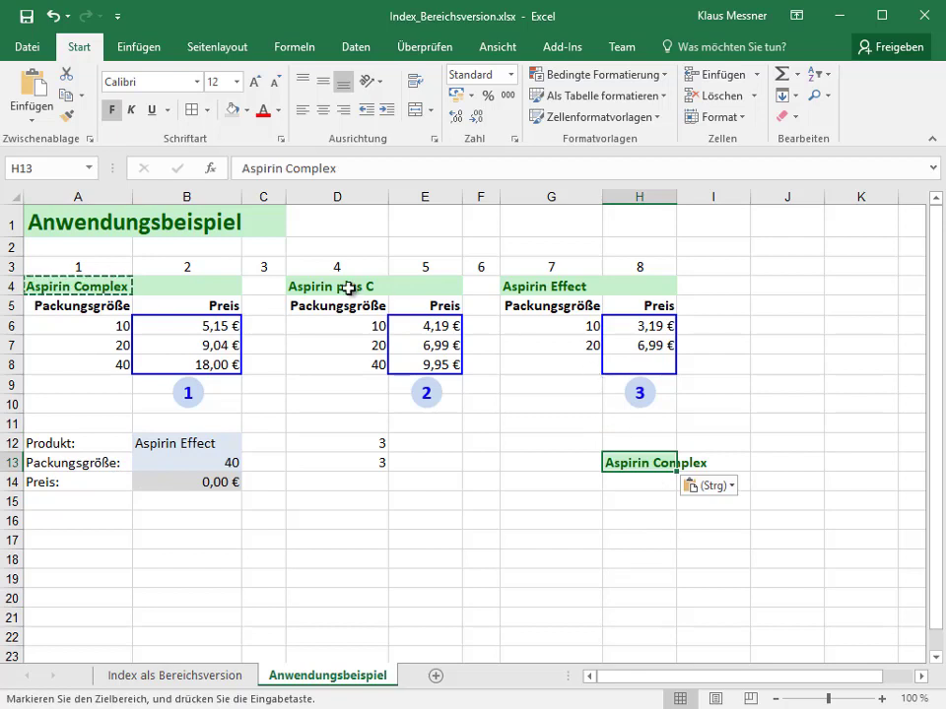
left_click(350, 288)
key("ctrl+c")
left_click(646, 481)
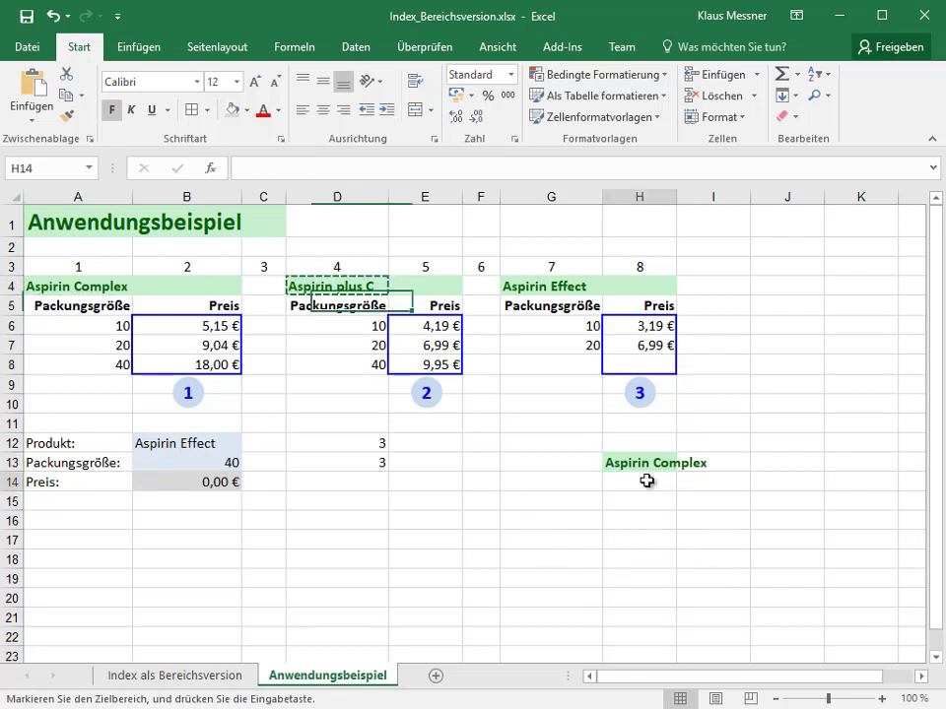
key("ctrl+v")
left_click(528, 287)
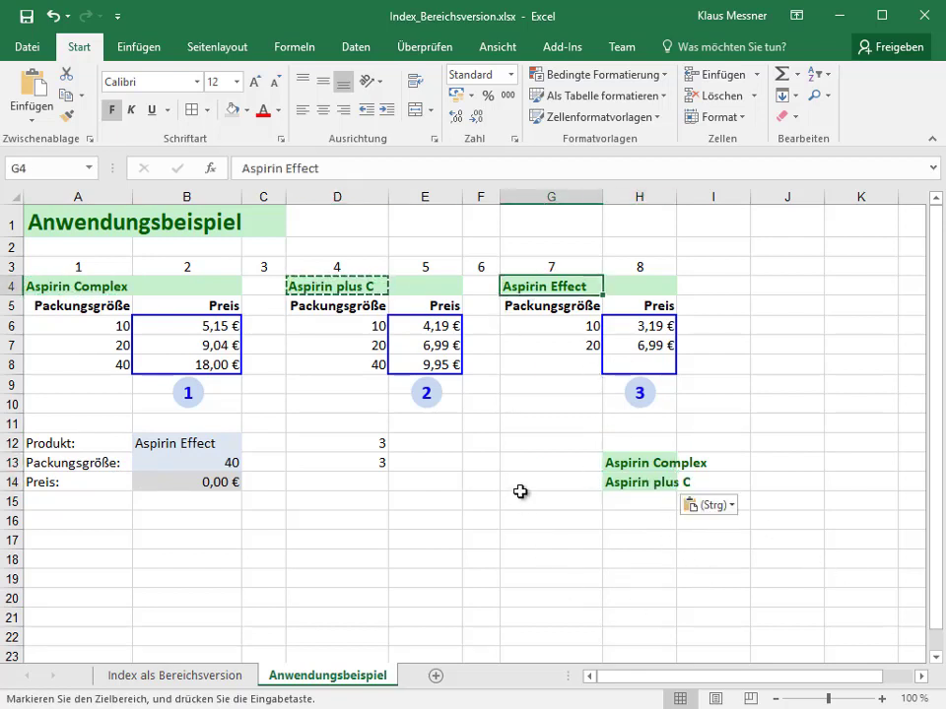
key("ctrl+c")
left_click(641, 501)
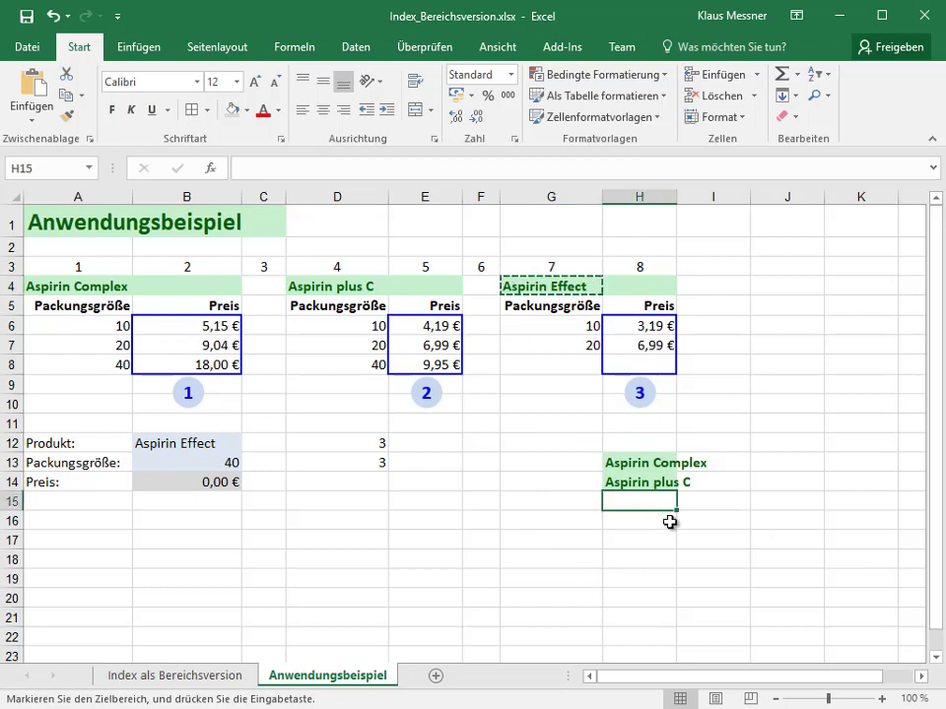
key("ctrl+v")
Clear the formatting from H13:H15 with Löschen > Formate löschen
left_click(726, 544)
left_click_drag(667, 462, 642, 499)
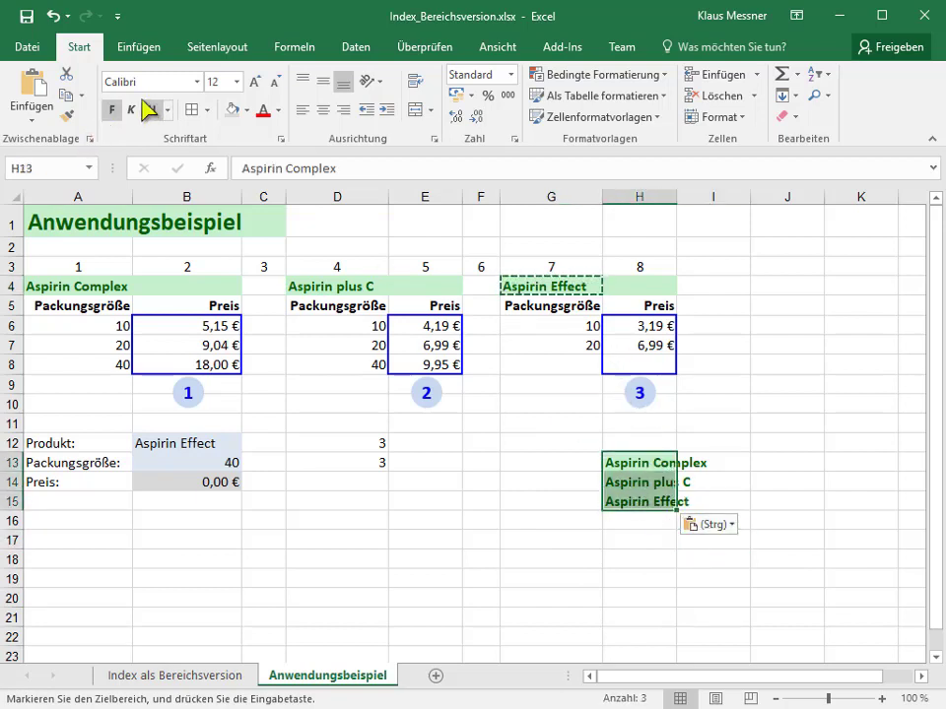
key("Escape")
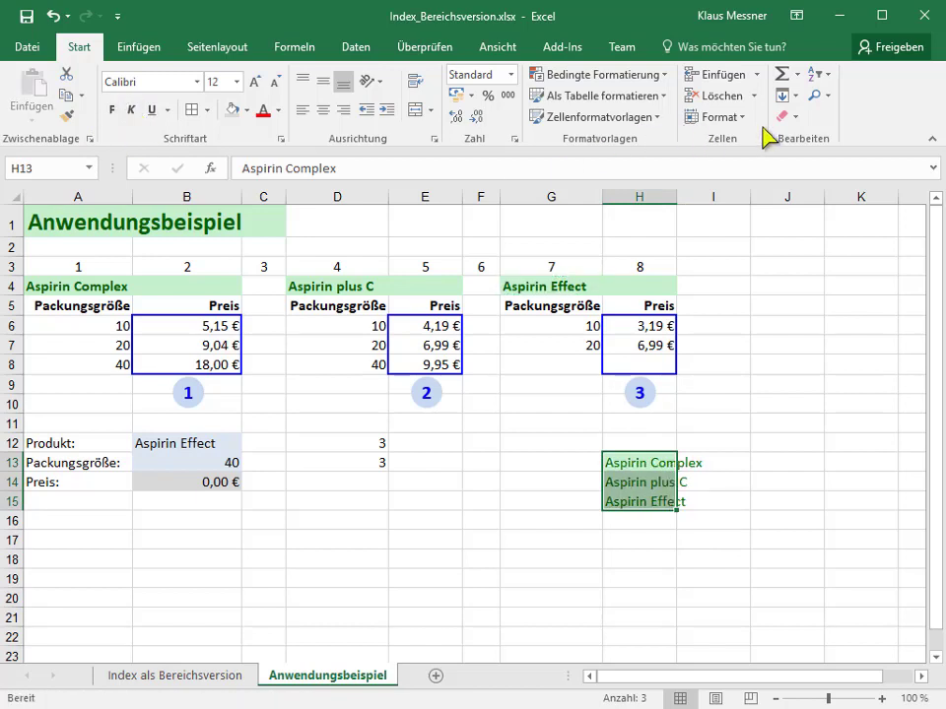
left_click(785, 116)
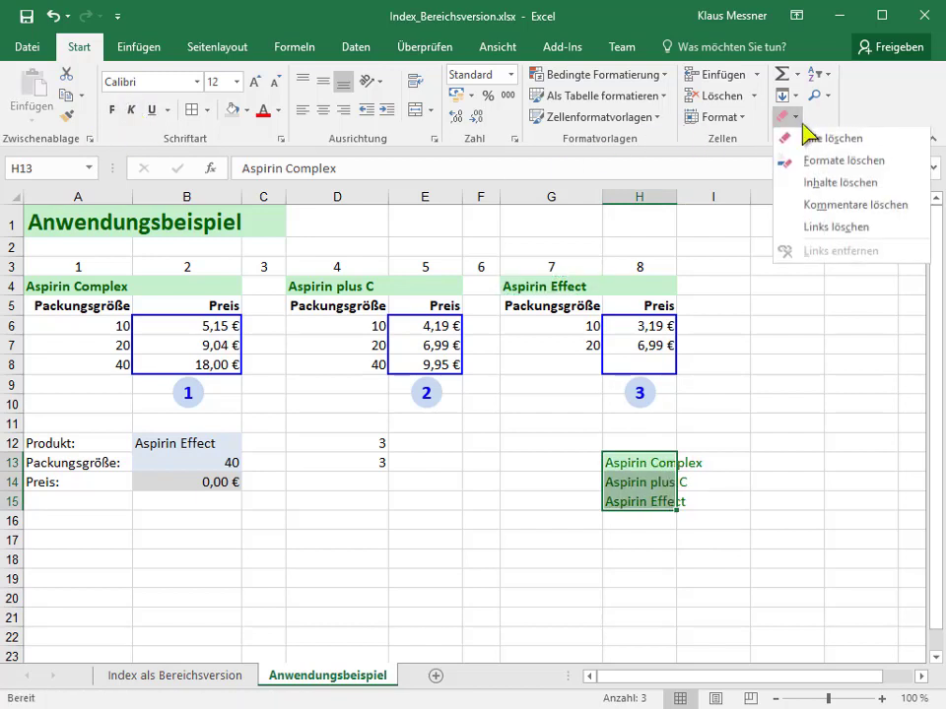
left_click(835, 161)
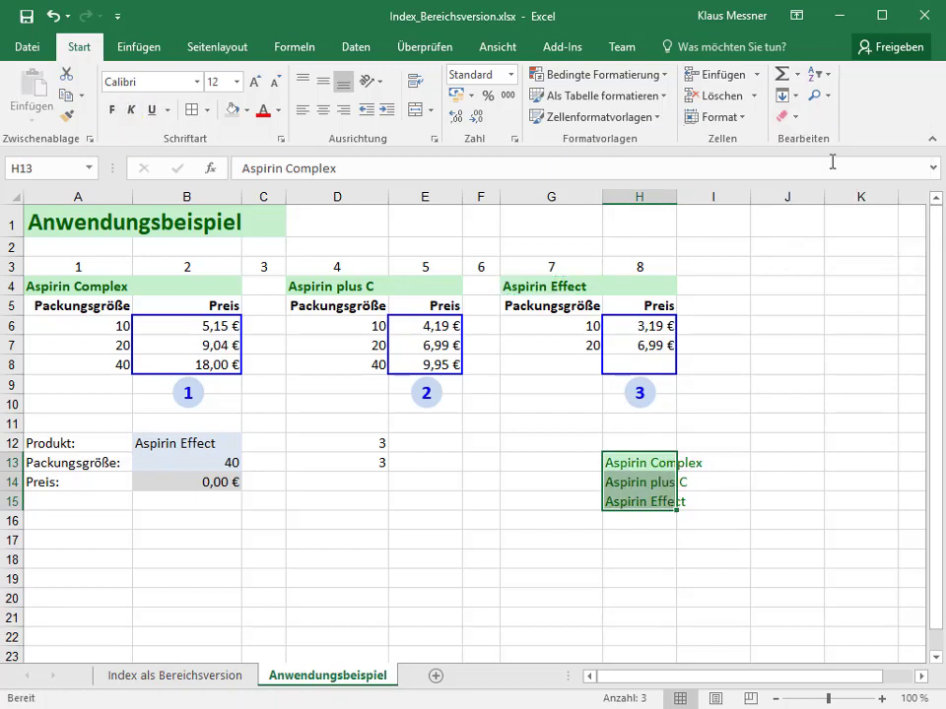
left_click(634, 558)
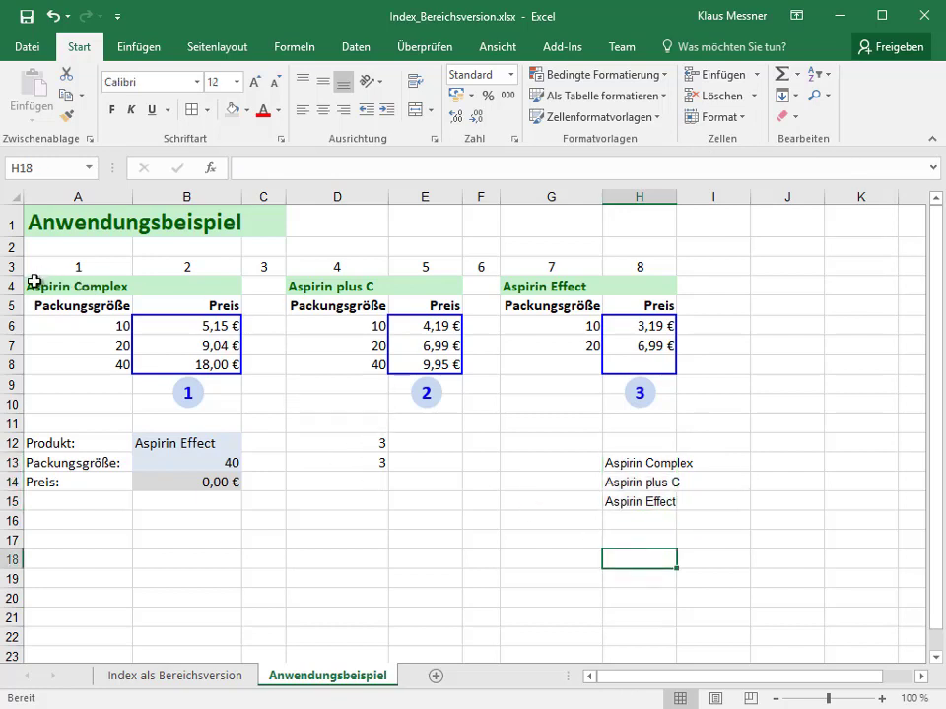
left_click_drag(37, 286, 640, 288)
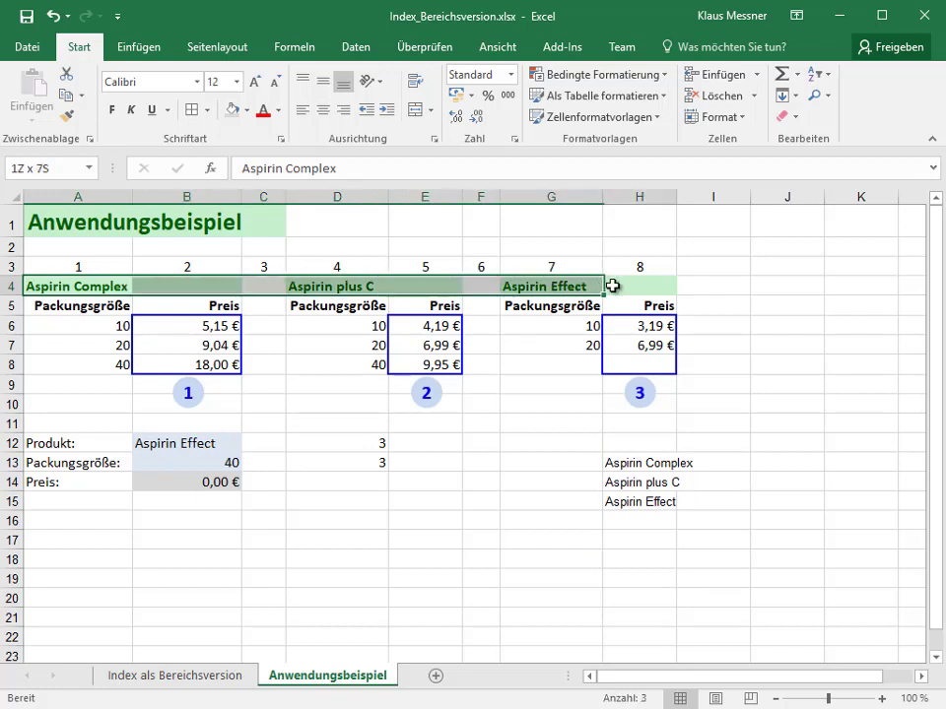
left_click_drag(634, 463, 634, 501)
left_click(633, 463)
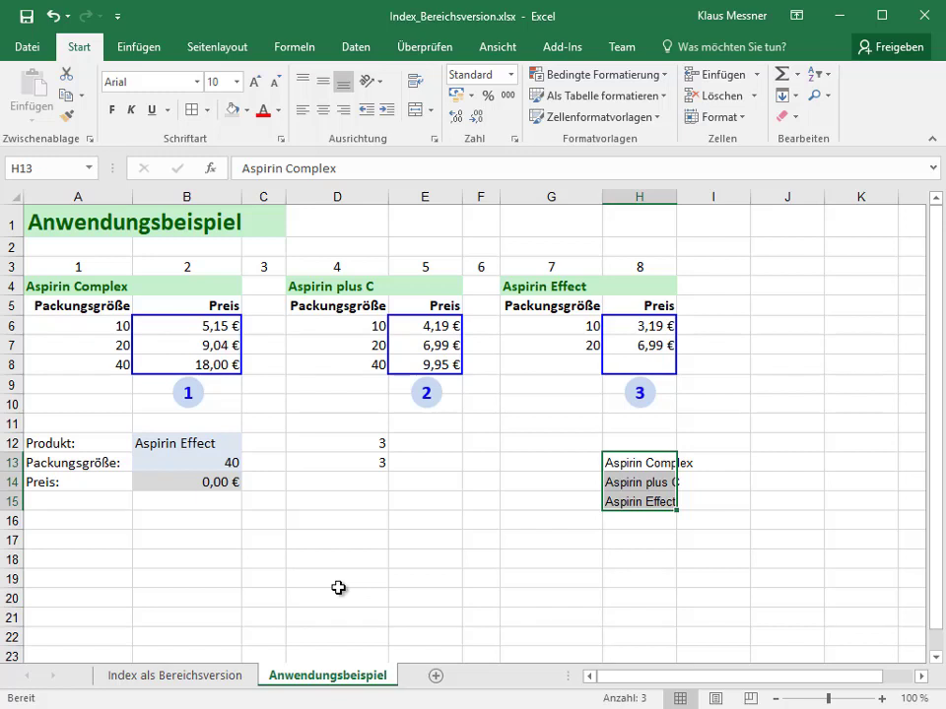
left_click(634, 463)
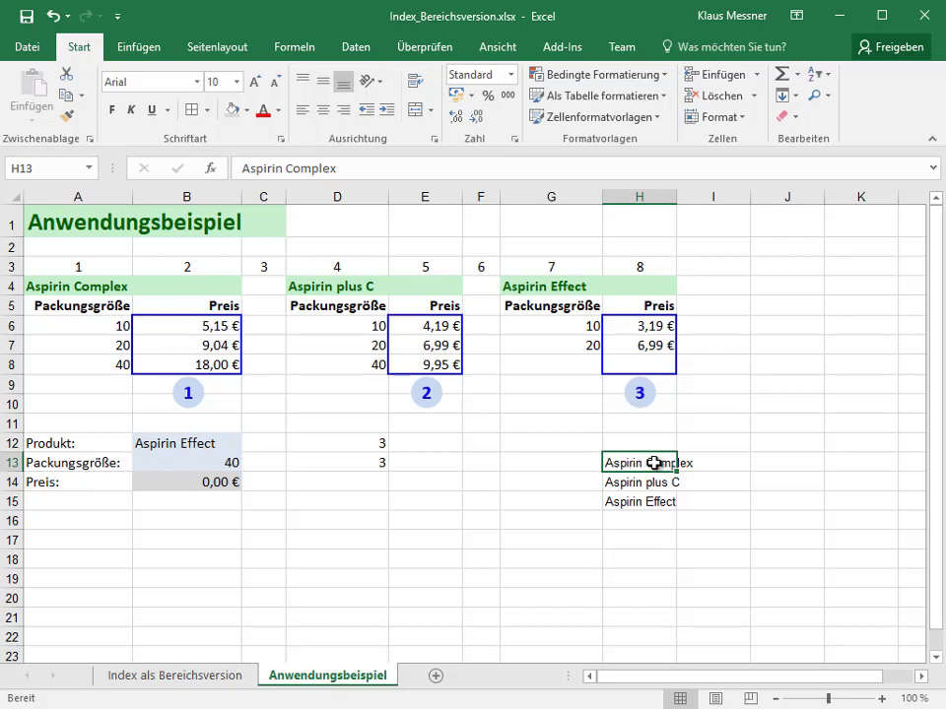
left_click(635, 482)
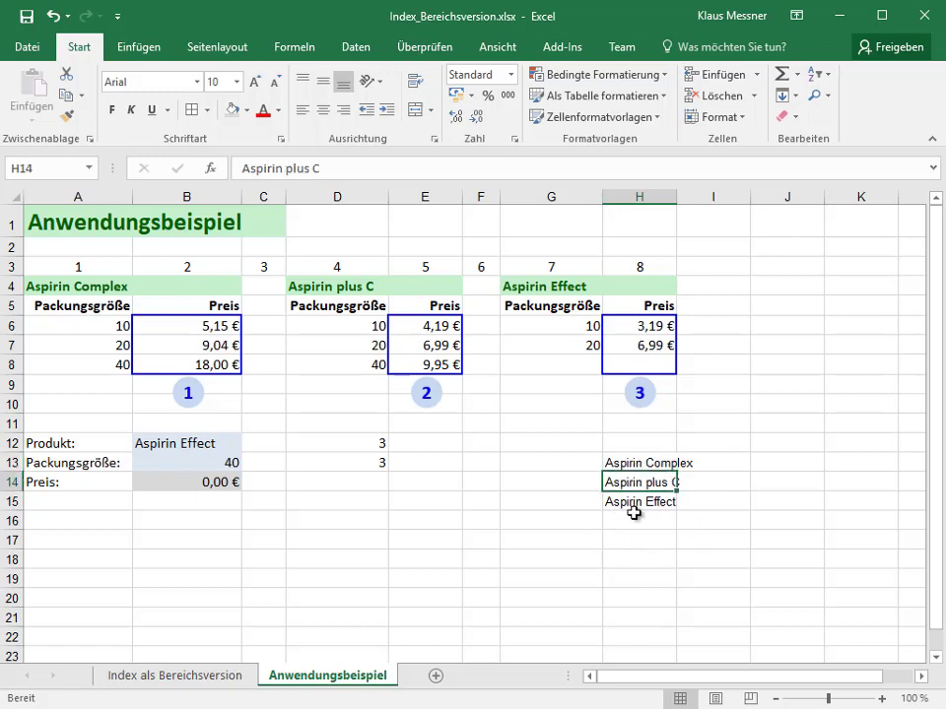
left_click(633, 509)
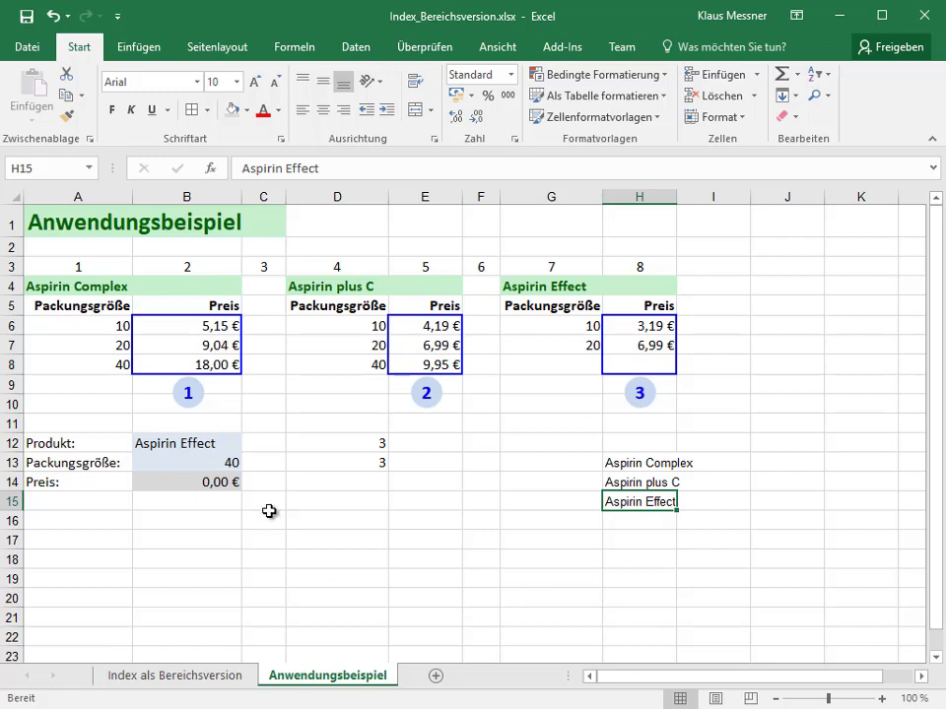
left_click(353, 445)
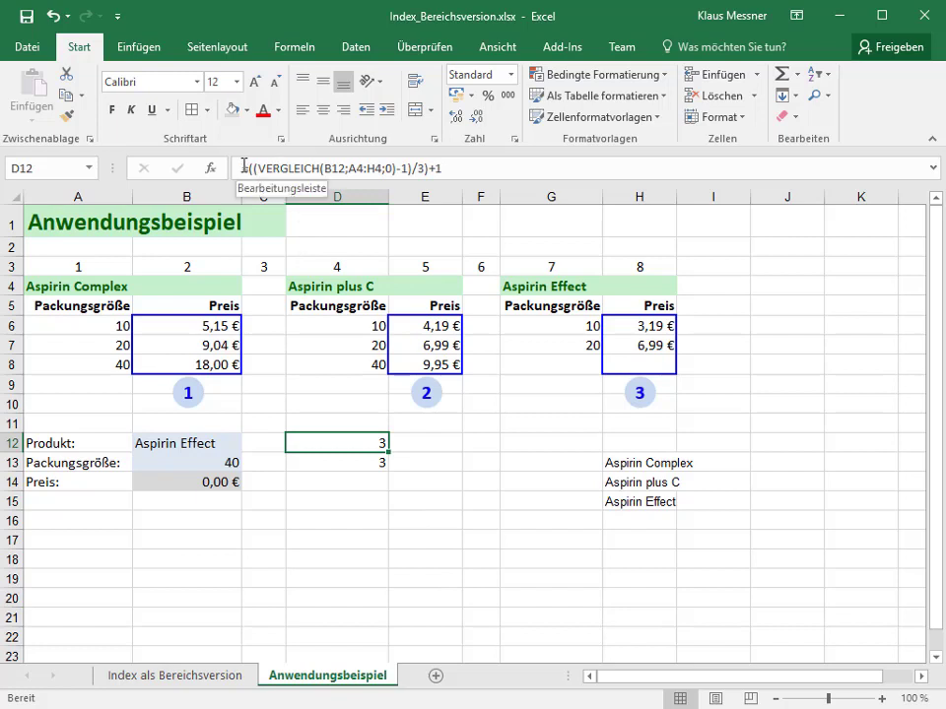
Replace D12's formula with =VERGLEICH(B12;H13:H15;0), using exact match (0) on the product list
left_click_drag(251, 167, 557, 174)
type("=")
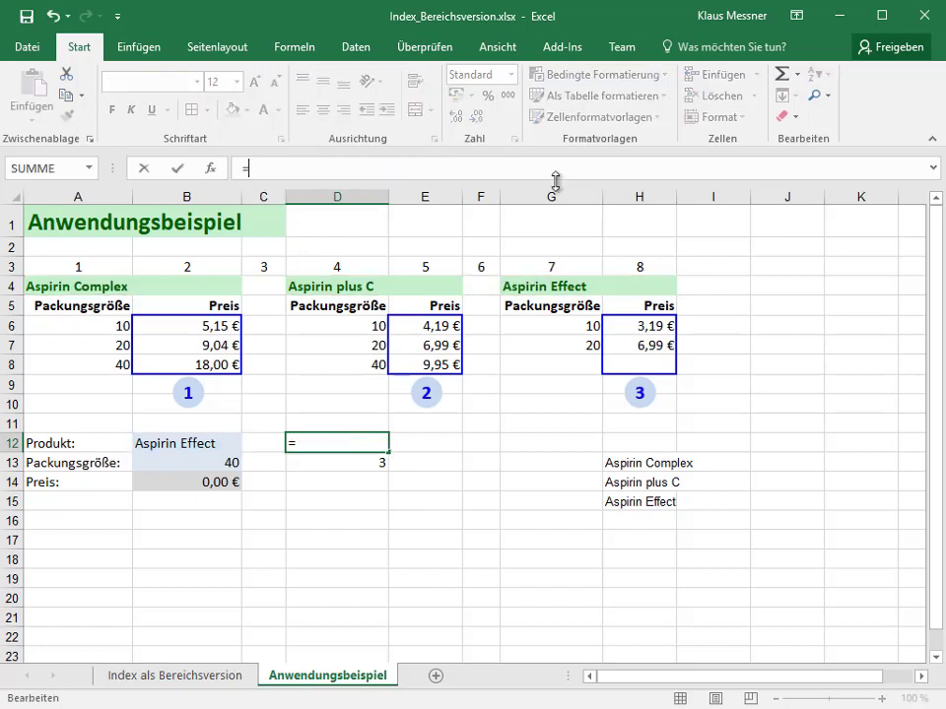
type("Vergleich")
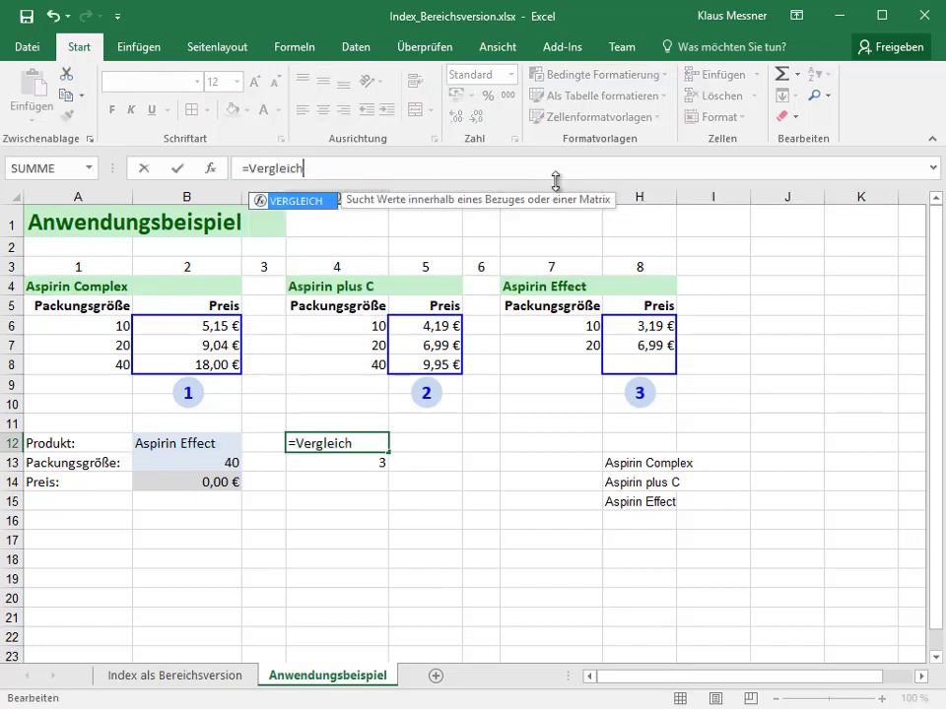
type("(")
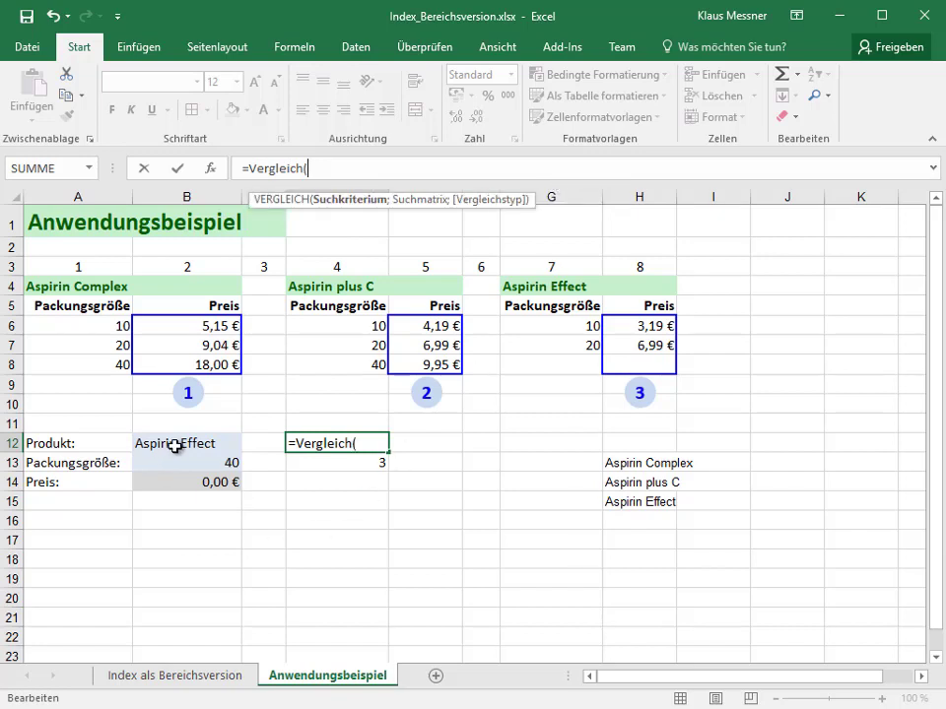
left_click(175, 445)
left_click(176, 445)
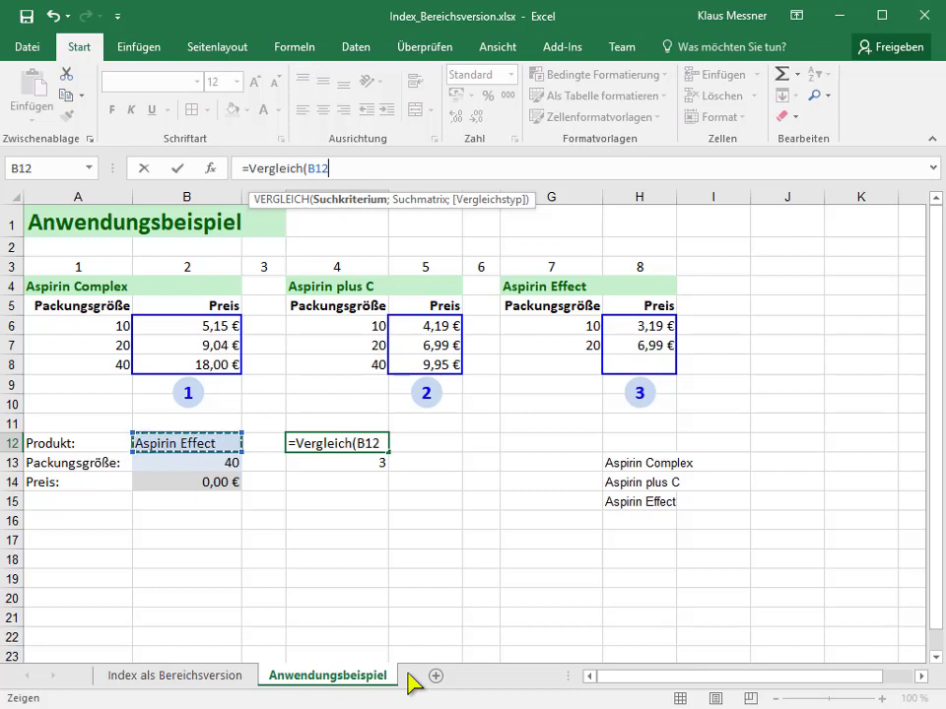
type(";")
left_click_drag(636, 462, 624, 500)
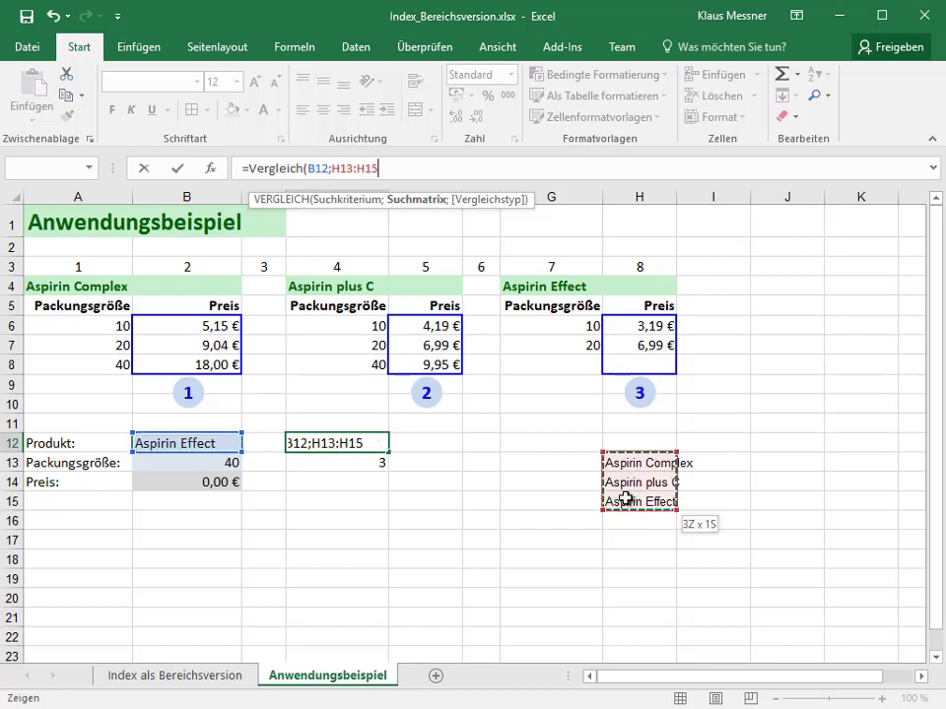
type(";")
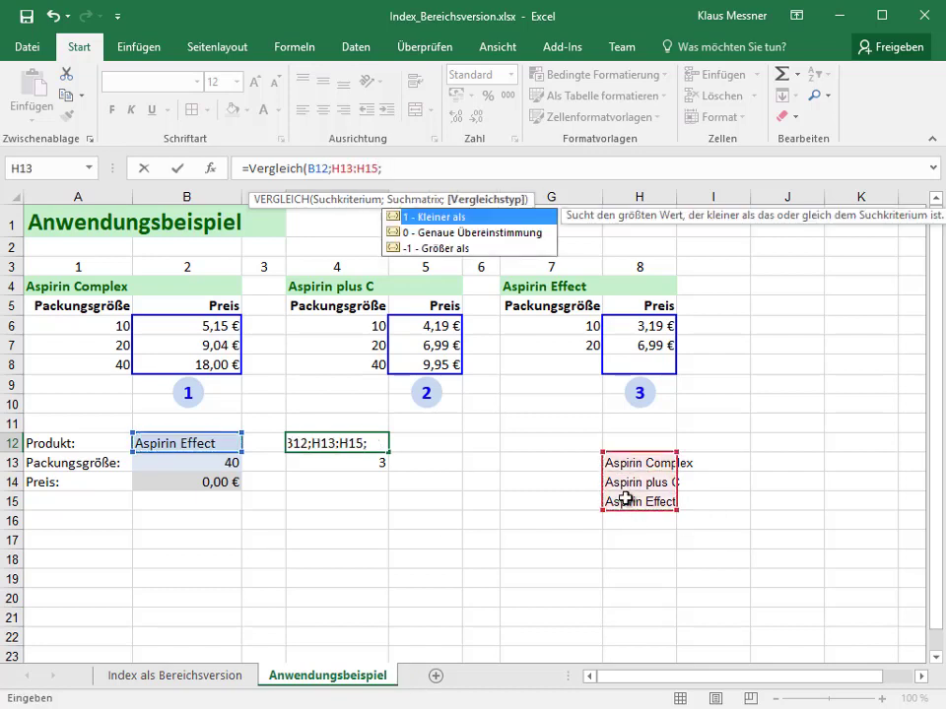
double_click(439, 233)
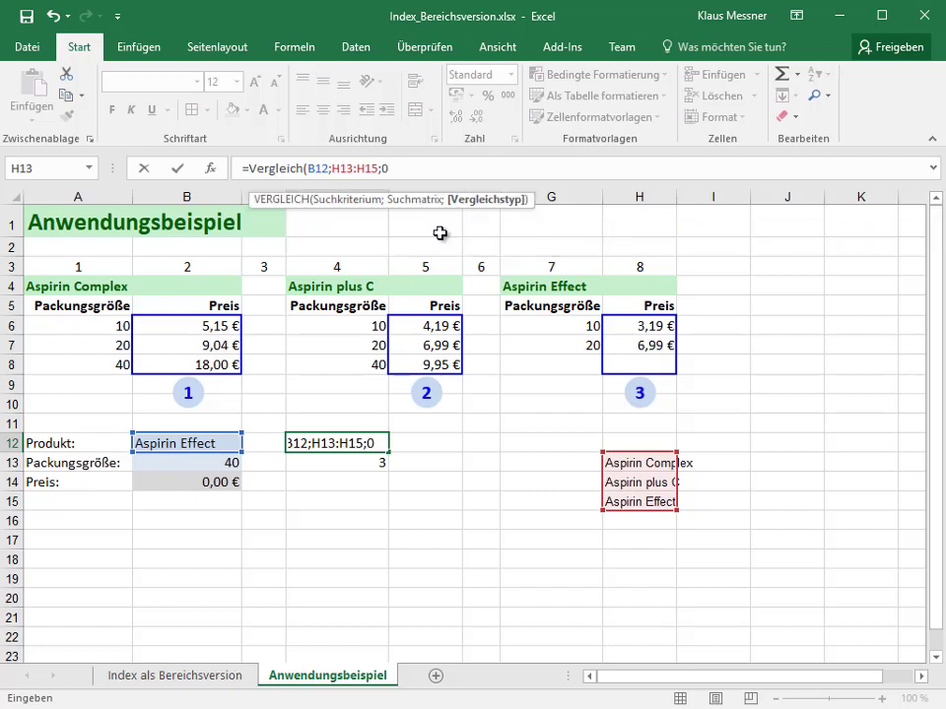
type(")")
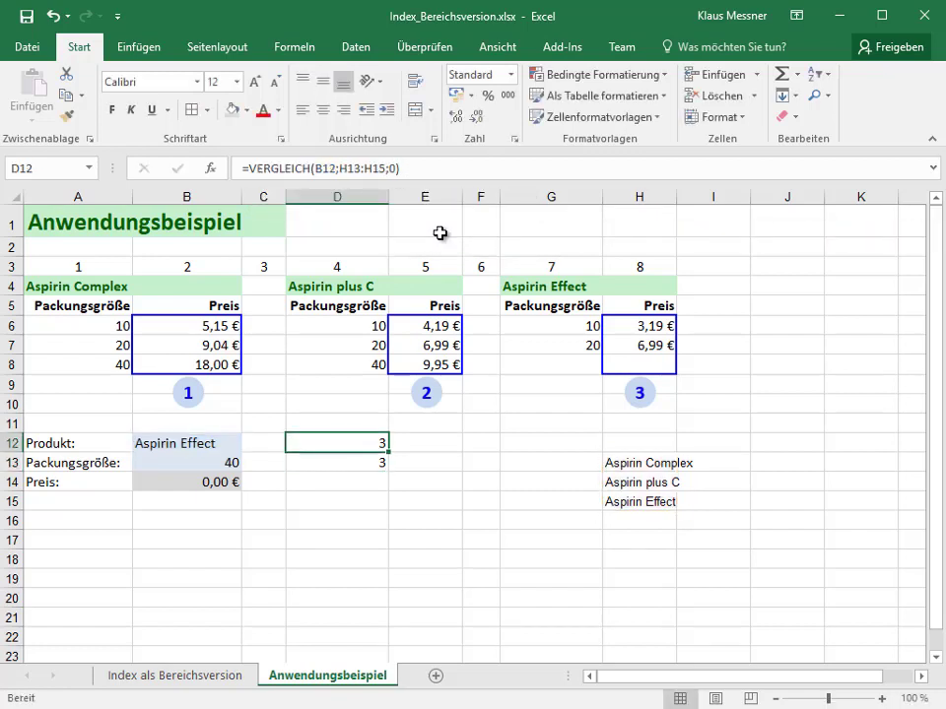
Choose Aspirin Complex, then Aspirin plus C, then Aspirin Effect from B12's dropdown, checking D12 and the price
left_click(209, 444)
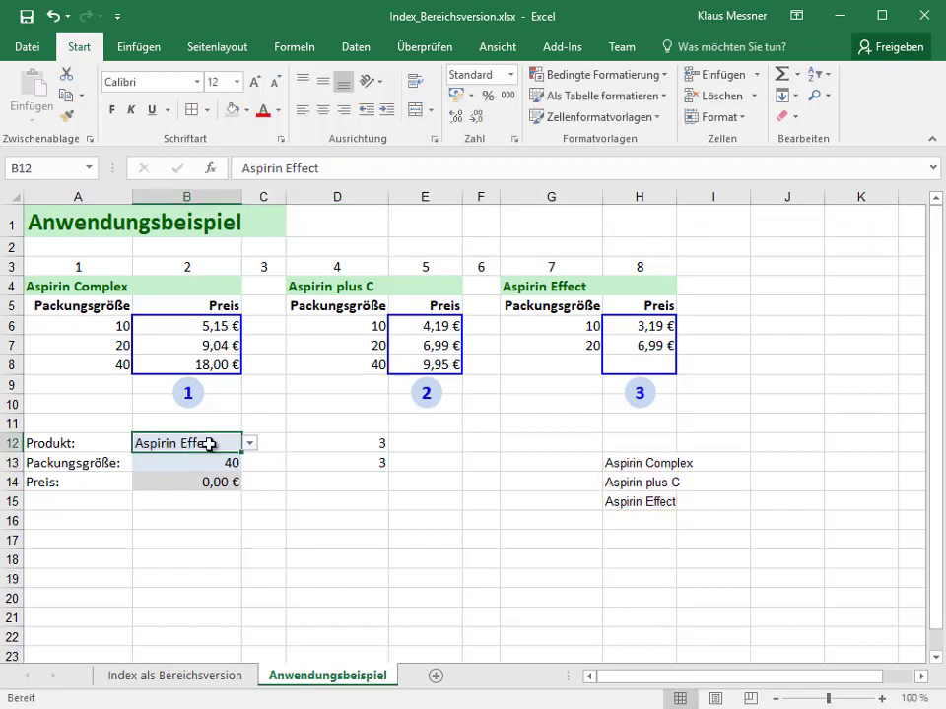
left_click(250, 444)
left_click(173, 459)
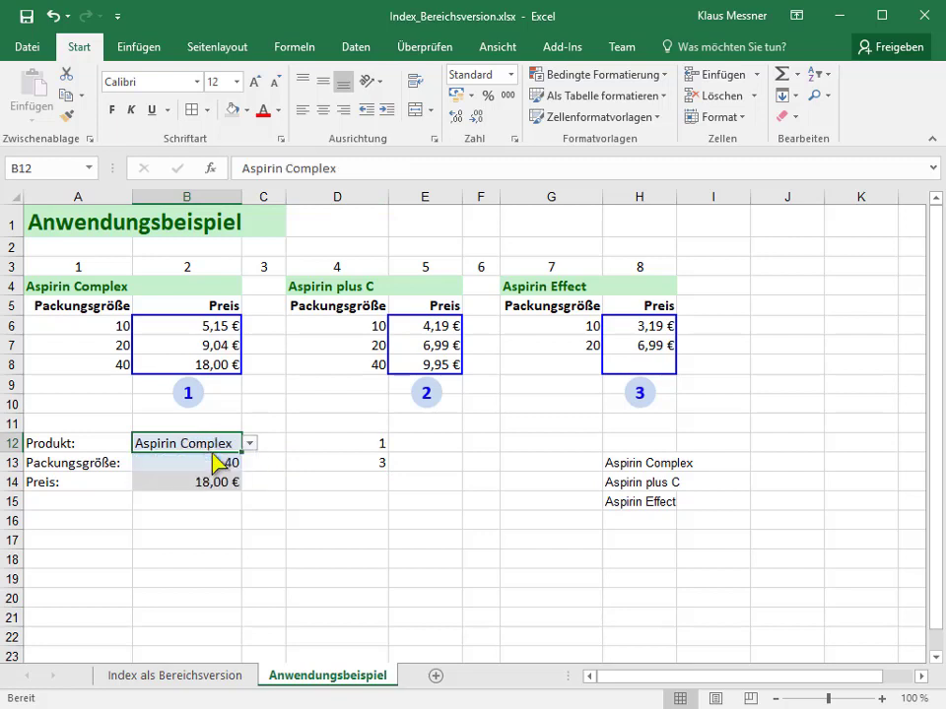
left_click(251, 445)
left_click(187, 470)
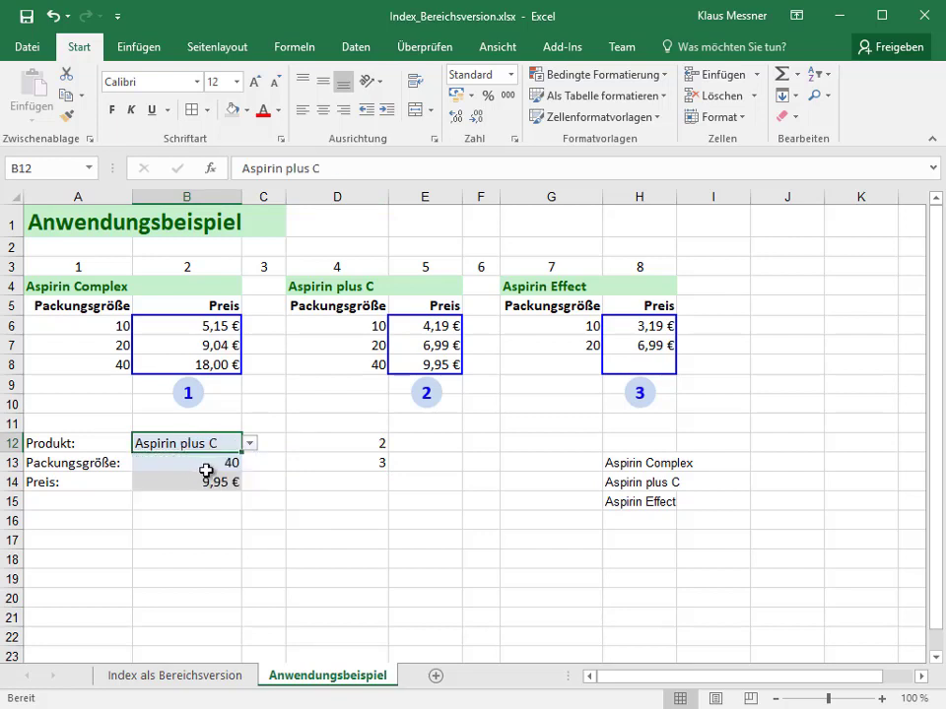
left_click(250, 444)
left_click(196, 482)
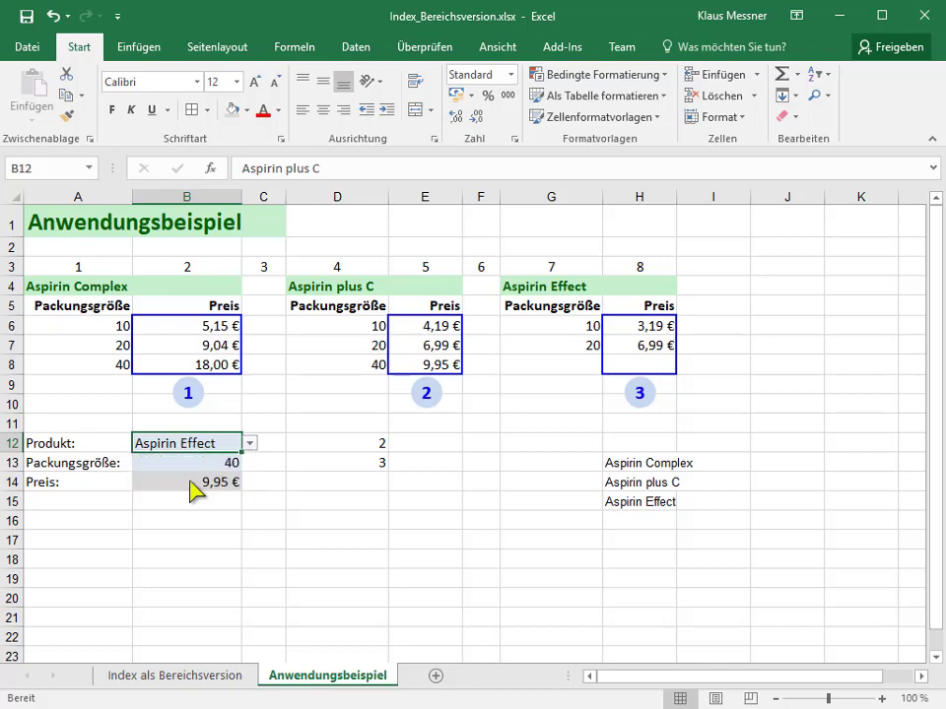